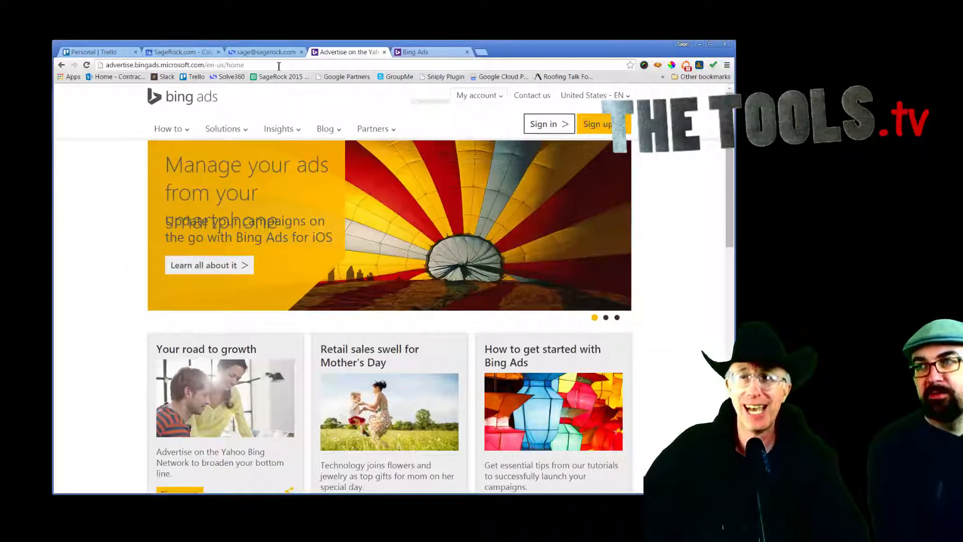
# Step: Copy the advertise.bingads.microsoft.com address from Chrome and load it in Internet Explorer
pyautogui.click(225, 66)
pyautogui.hotkey('ctrl', 'c')
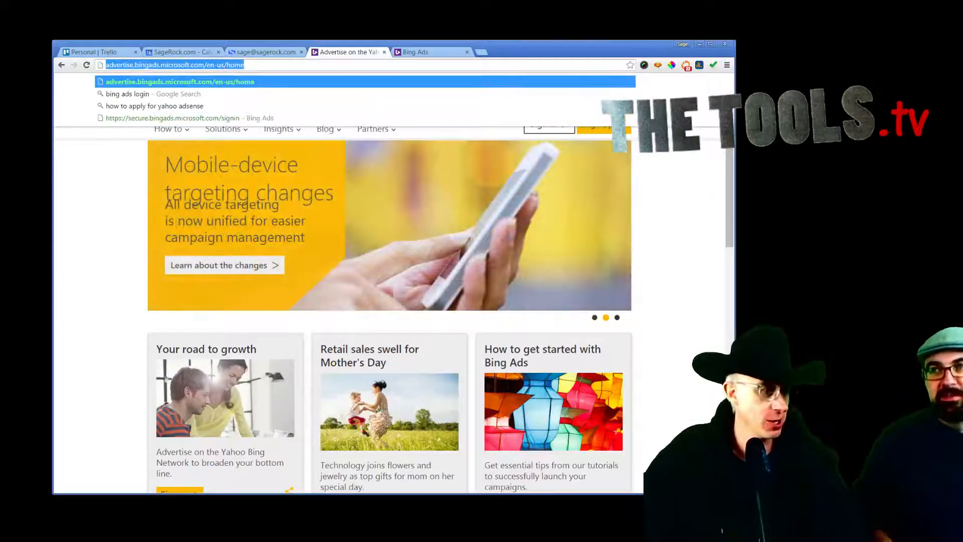
pyautogui.hotkey('alt', 'Tab')
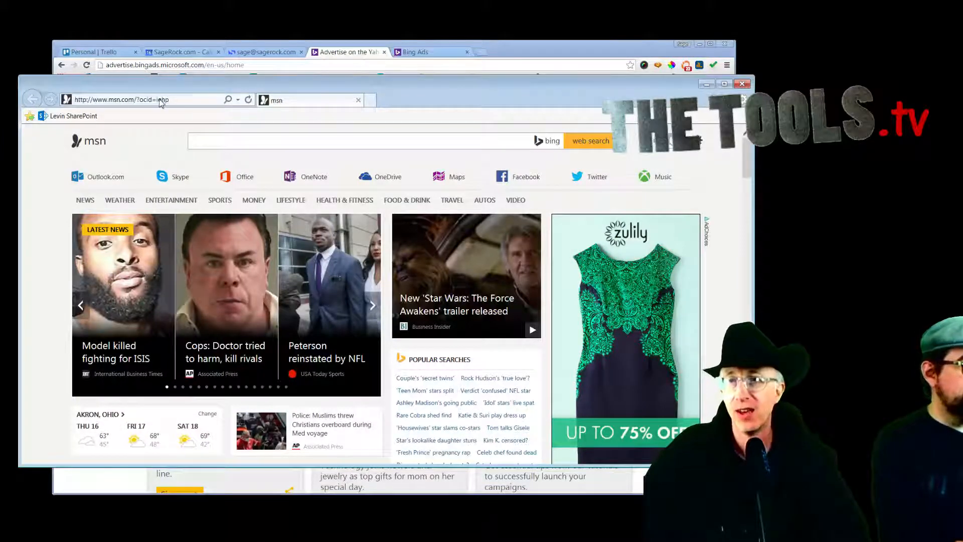
pyautogui.click(160, 99)
pyautogui.hotkey('ctrl', 'v')
pyautogui.press('Return')
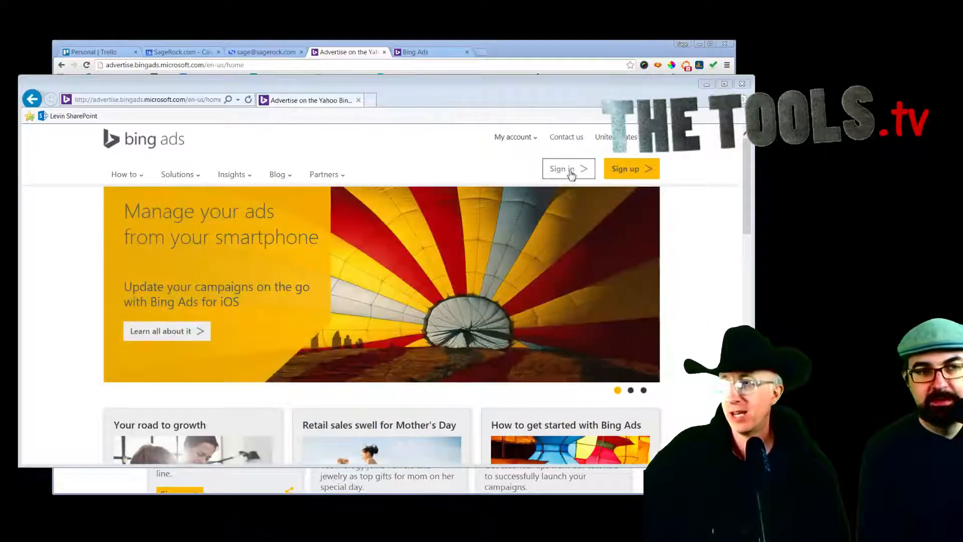
# Step: Sign in to Bing Ads with a Microsoft account, with Keep me signed in ticked
pyautogui.click(568, 175)
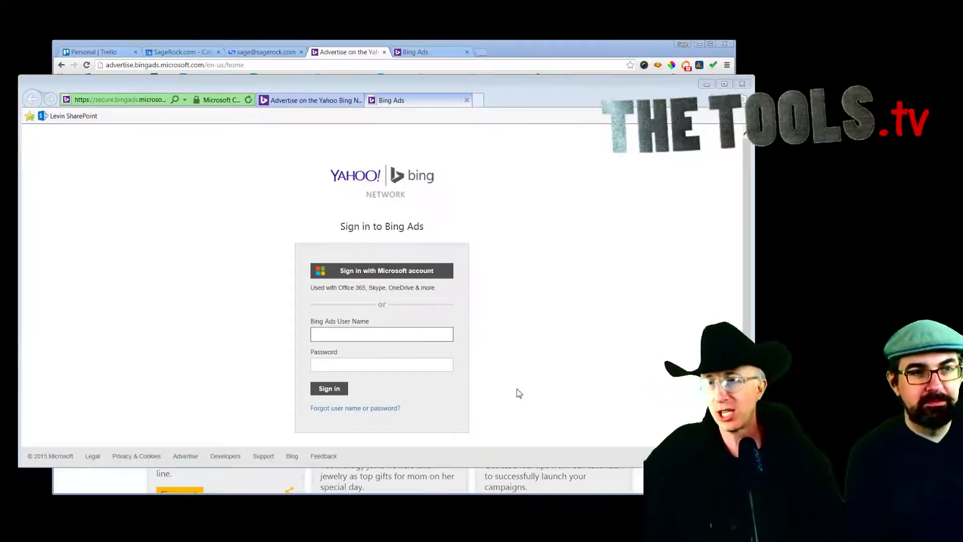
pyautogui.click(370, 336)
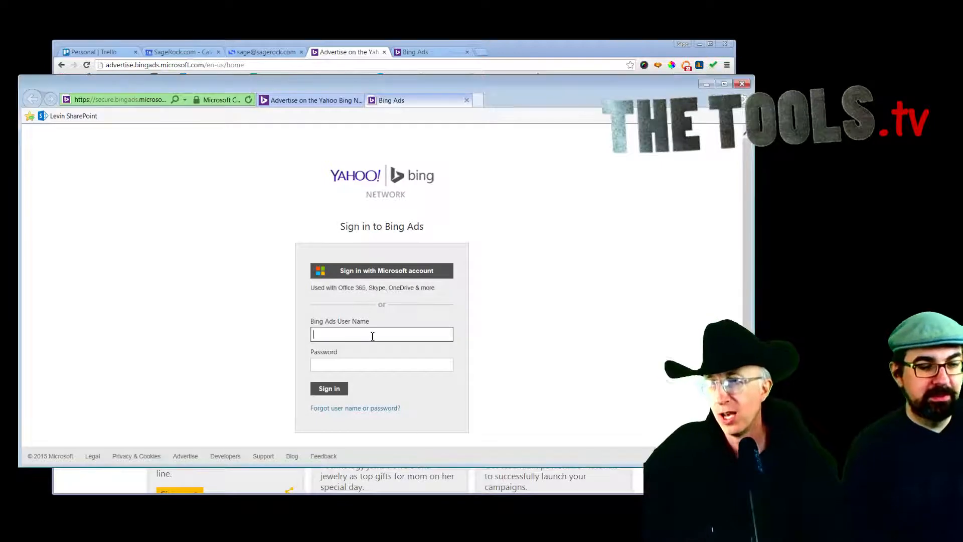
pyautogui.click(378, 278)
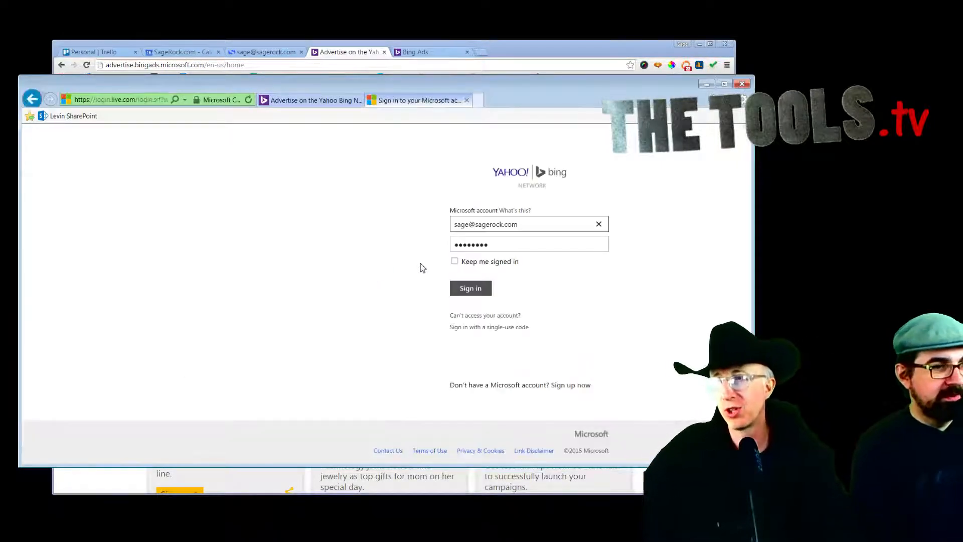
pyautogui.click(455, 261)
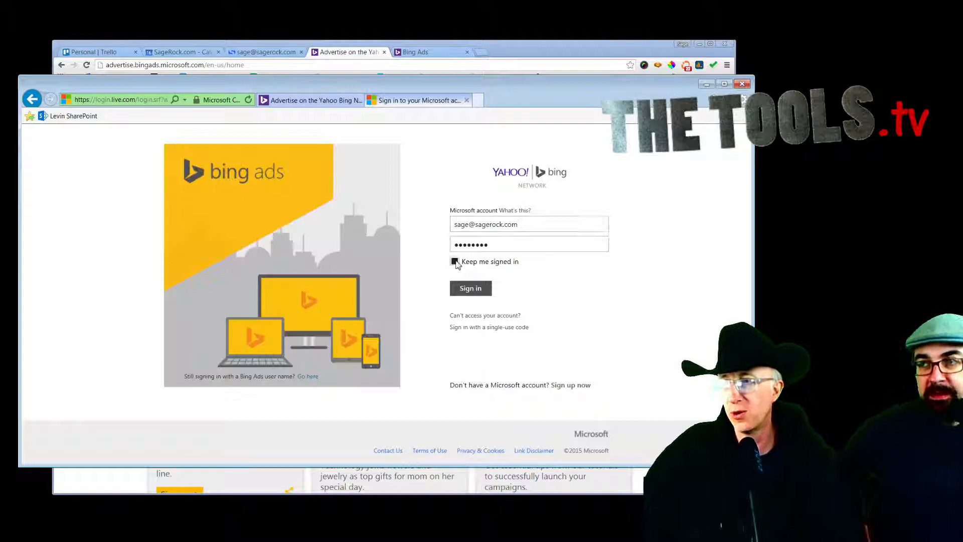
pyautogui.click(468, 288)
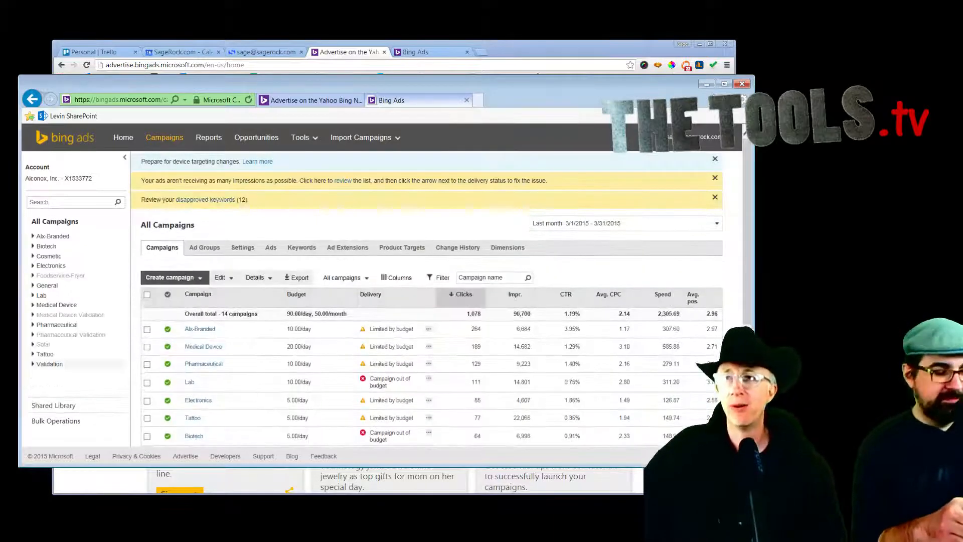
# Step: Return to the Advertise on the Yahoo Bing Network tab and add a blank new tab
pyautogui.click(301, 100)
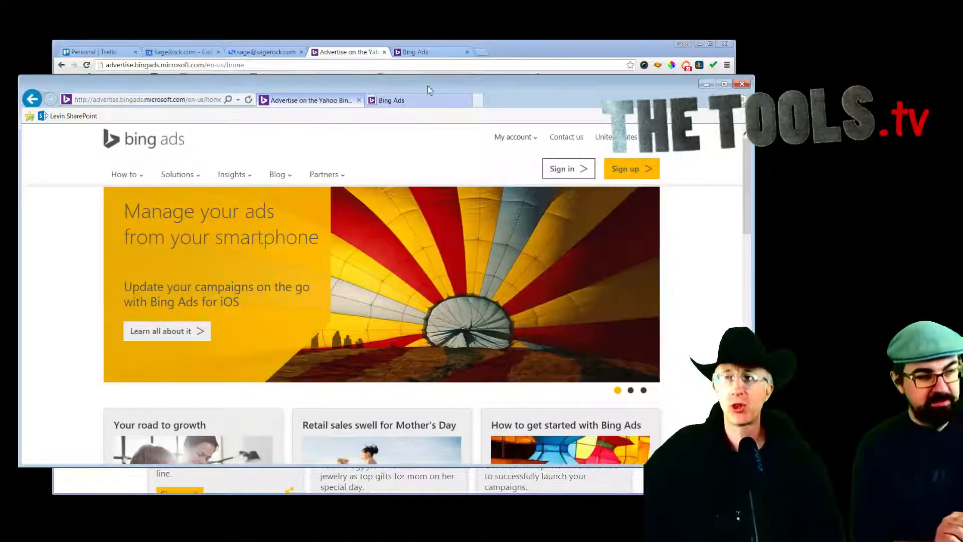
pyautogui.click(478, 100)
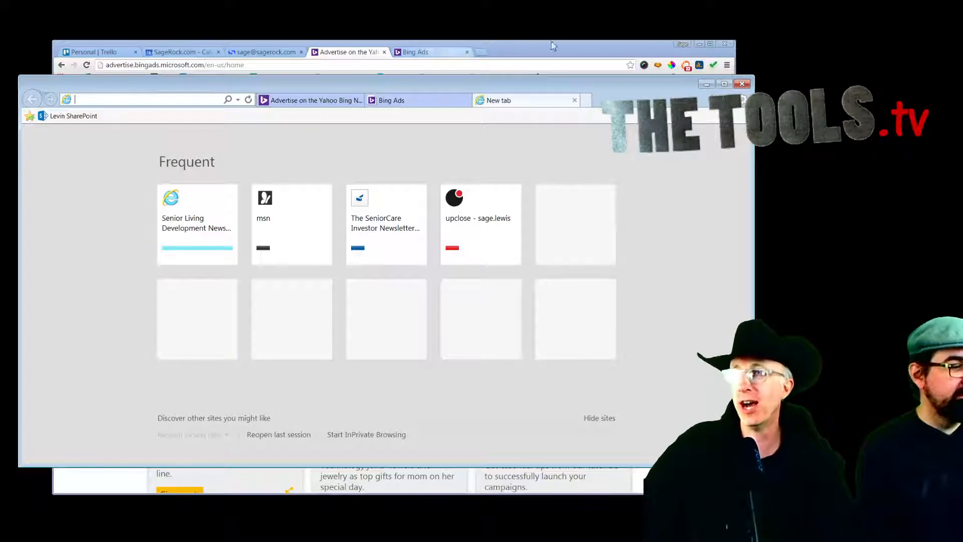
# Step: Google 'bing users statistics' in Chrome and open the Search Engine Land search war article
pyautogui.click(481, 52)
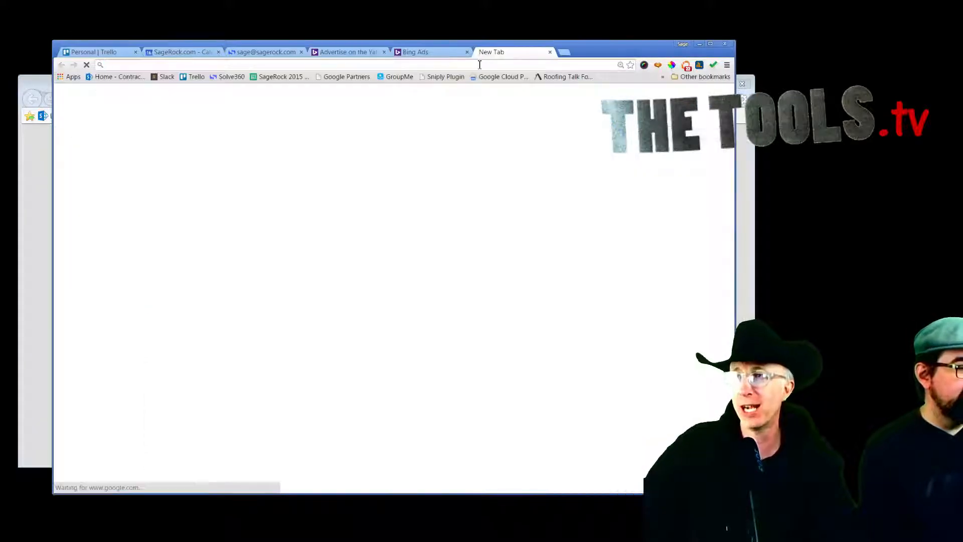
pyautogui.write('bing users statistics')
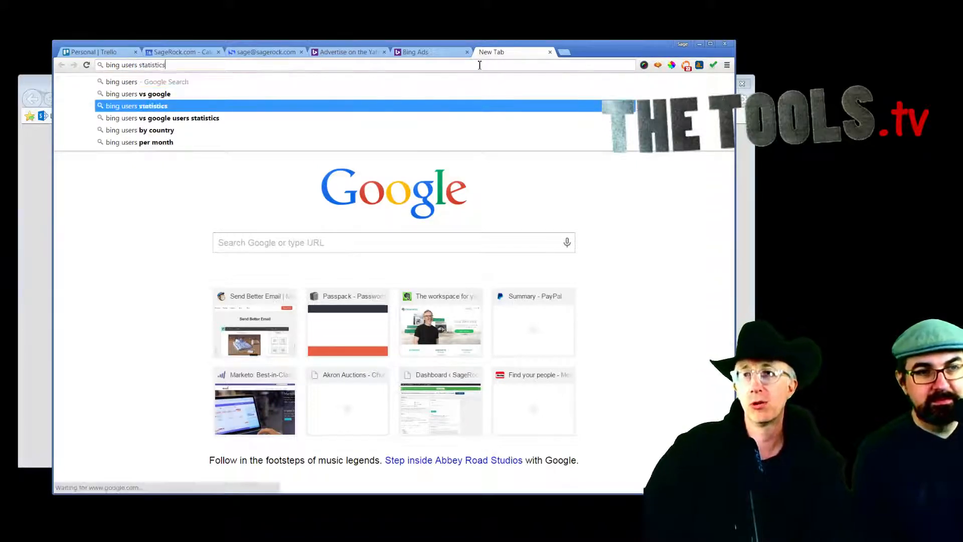
pyautogui.press('Return')
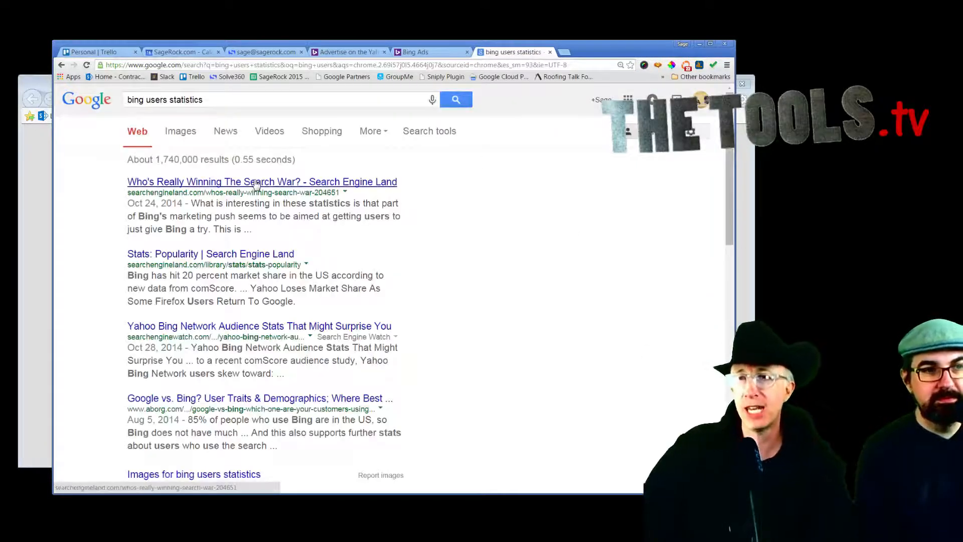
pyautogui.click(255, 182)
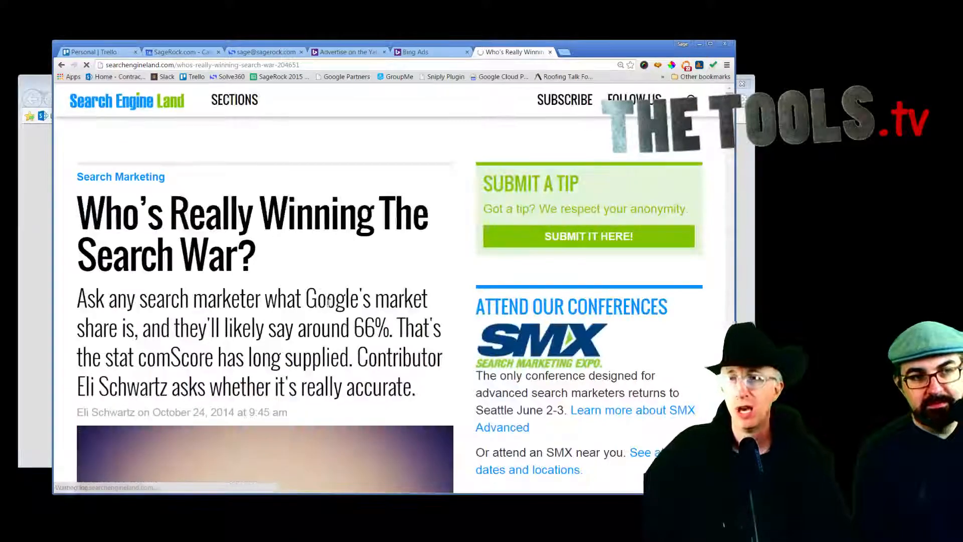
# Step: Enlarge the article's analytics screenshot showing Google 88.96%, Bing 8.02% and Yahoo 2.26% of sessions
pyautogui.scroll(-2, 331, 305)
pyautogui.scroll(-6, 331, 306)
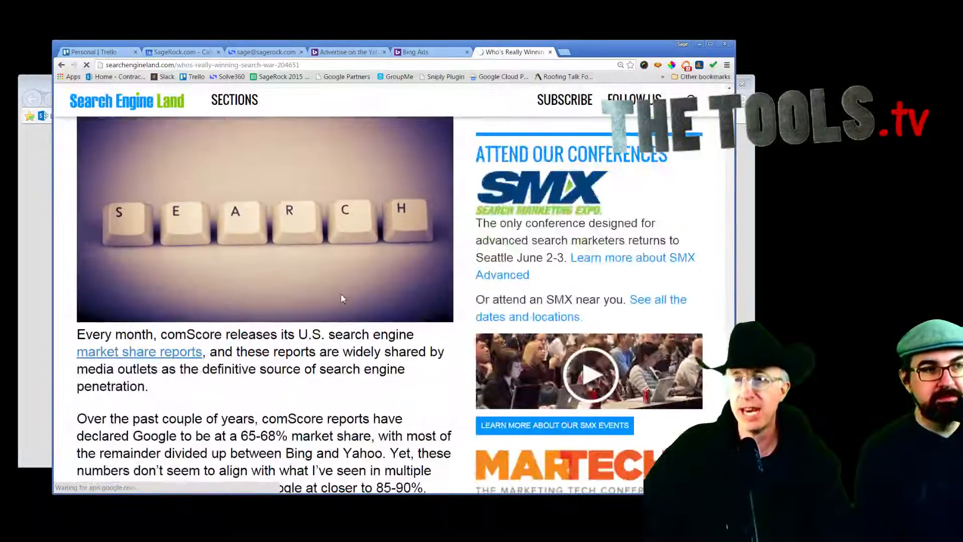
pyautogui.scroll(-2, 339, 300)
pyautogui.scroll(-2, 338, 299)
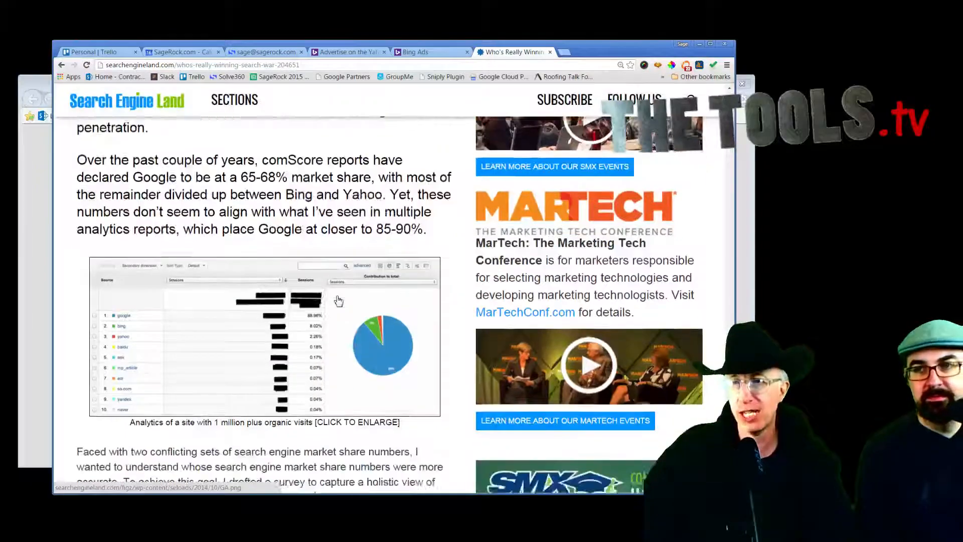
pyautogui.scroll(-8, 338, 299)
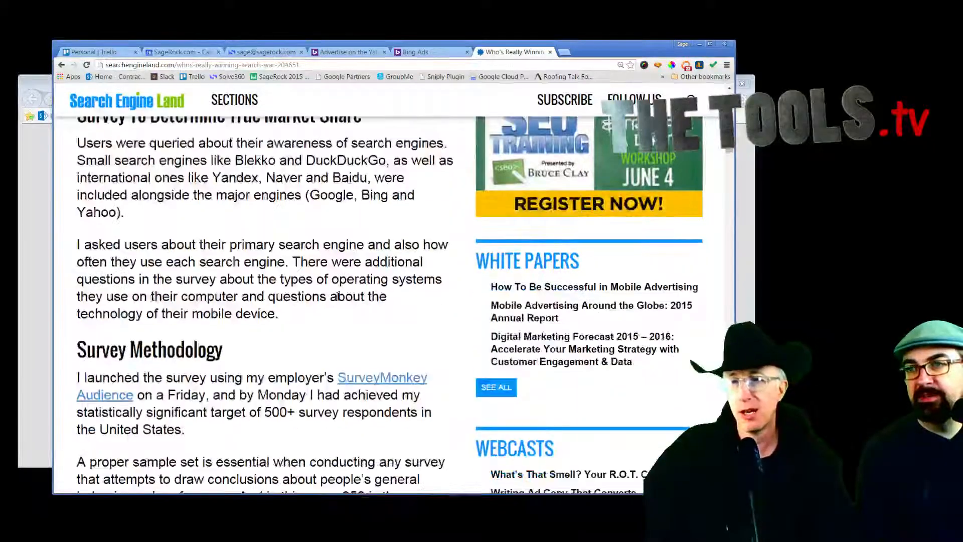
pyautogui.scroll(-1, 337, 293)
pyautogui.scroll(3, 301, 326)
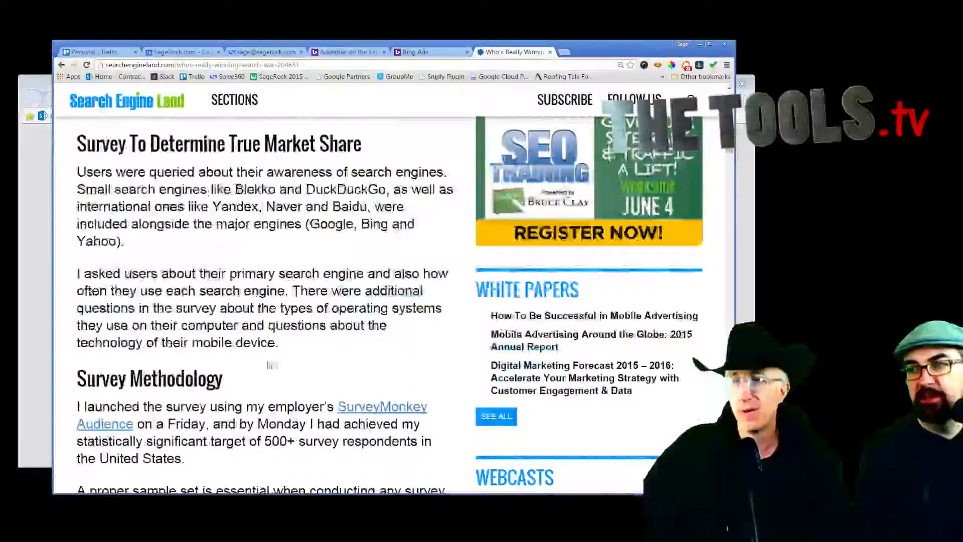
pyautogui.scroll(5, 287, 341)
pyautogui.scroll(2, 286, 341)
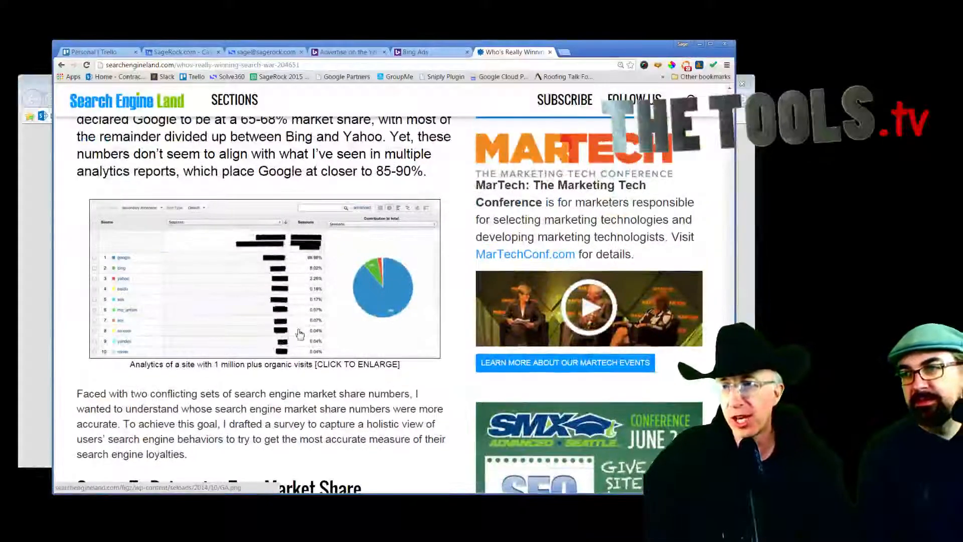
pyautogui.scroll(1, 302, 297)
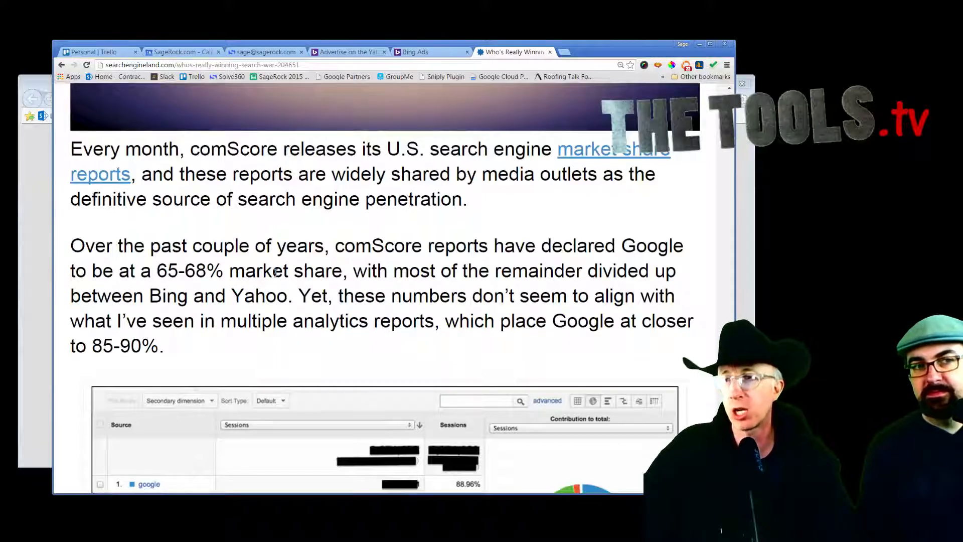
pyautogui.scroll(-1, 275, 272)
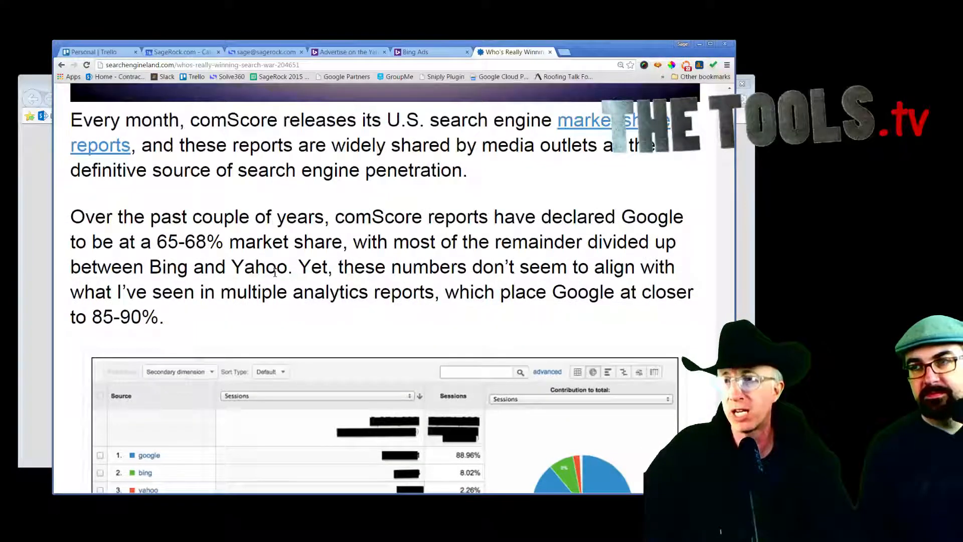
pyautogui.scroll(-1, 275, 272)
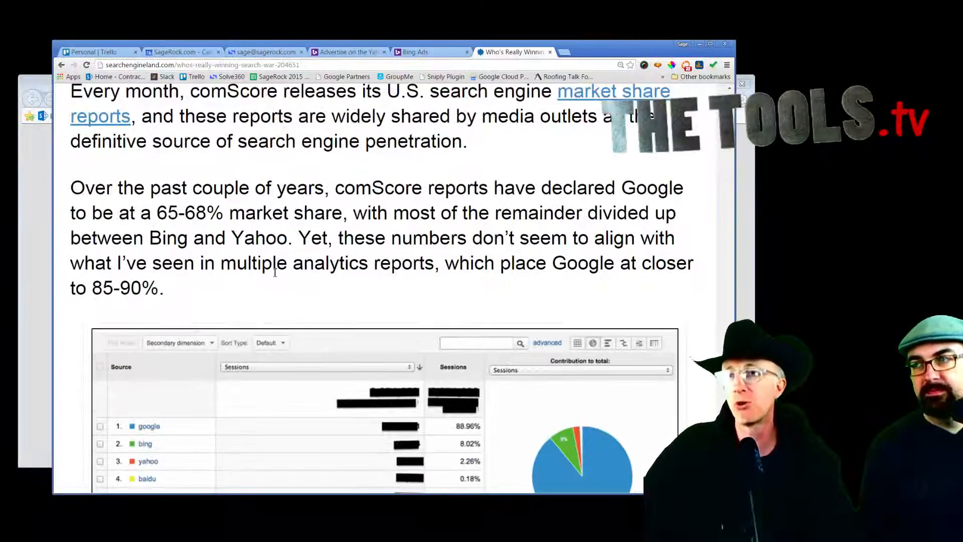
pyautogui.scroll(-1, 275, 272)
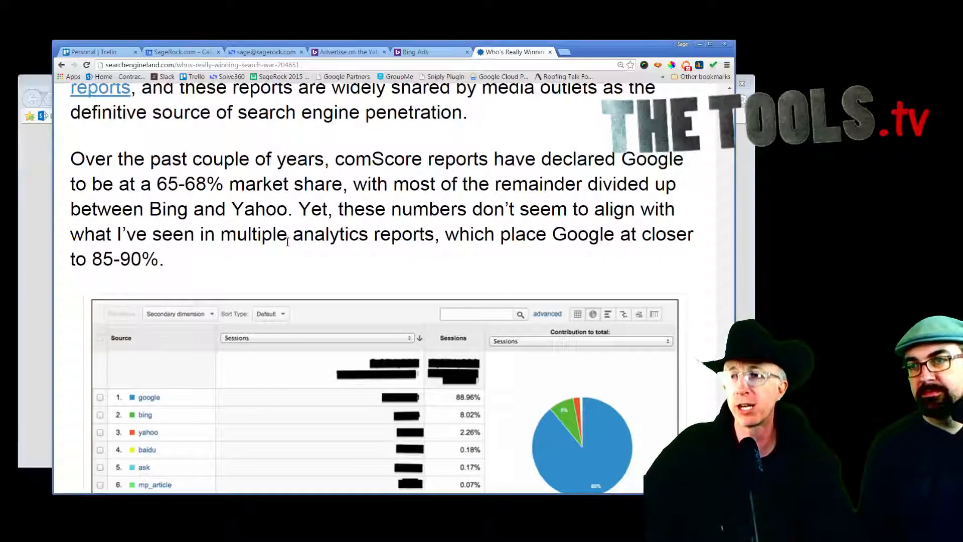
pyautogui.scroll(-1, 287, 248)
pyautogui.scroll(-2, 287, 248)
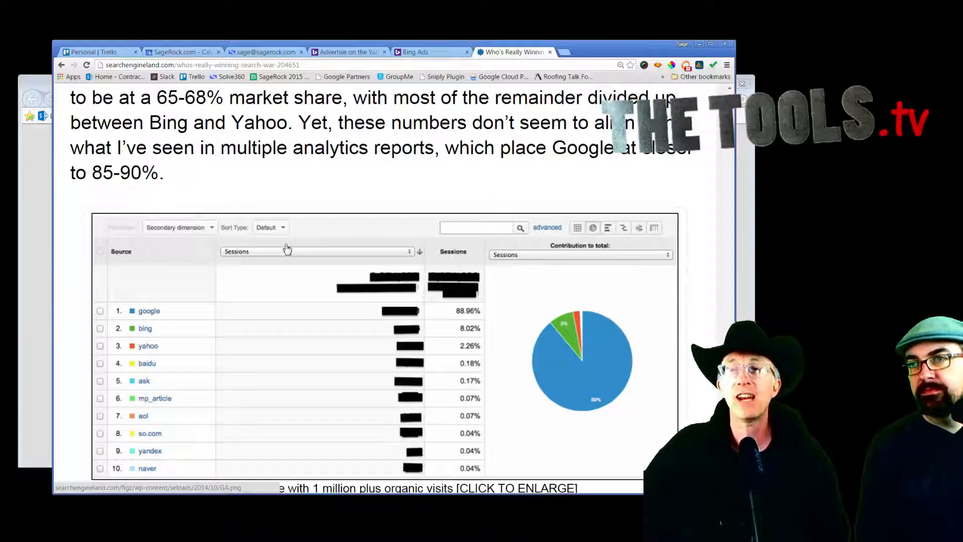
pyautogui.scroll(-1, 287, 249)
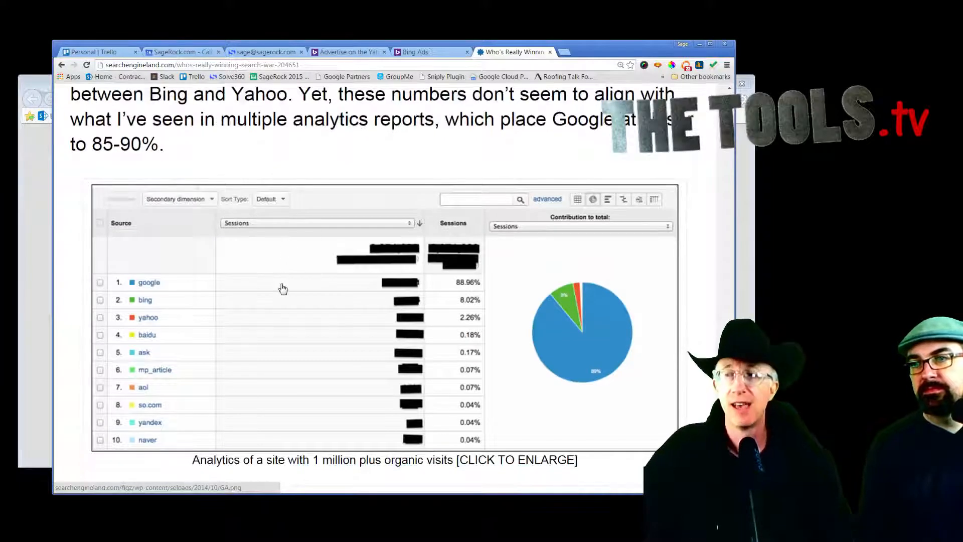
pyautogui.keyDown('ctrl'); pyautogui.scroll(1, 282, 286); pyautogui.keyUp('ctrl')
pyautogui.scroll(-3, 283, 290)
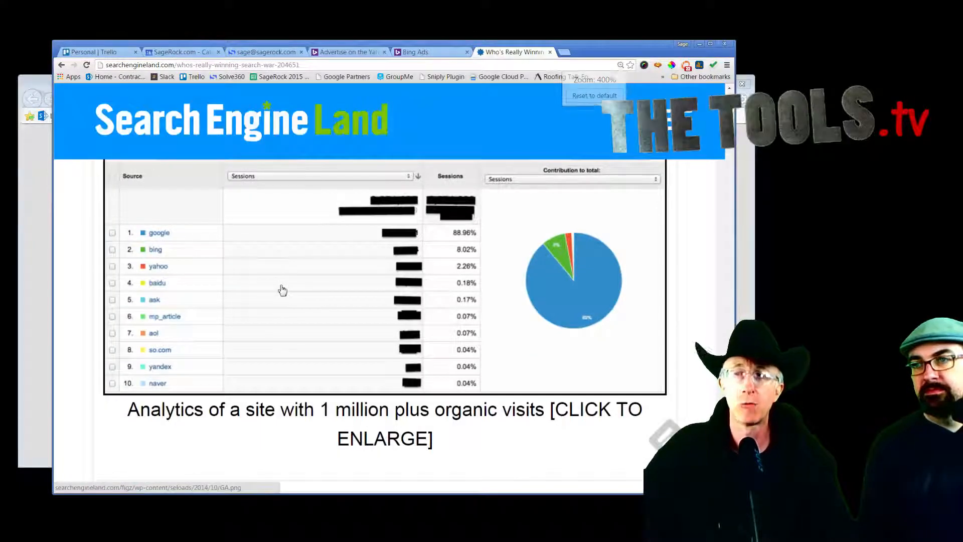
pyautogui.click(282, 290)
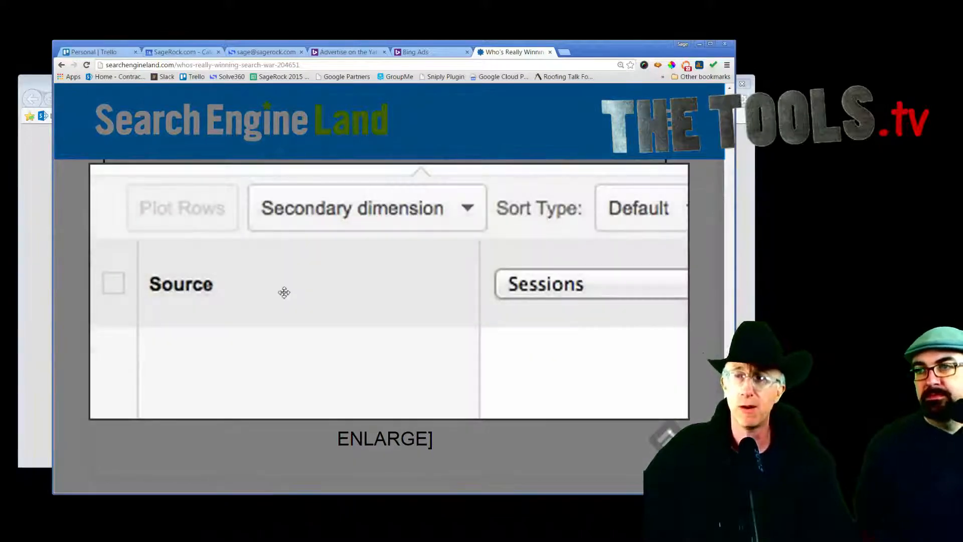
pyautogui.keyDown('ctrl'); pyautogui.scroll(-3, 284, 295); pyautogui.keyUp('ctrl')
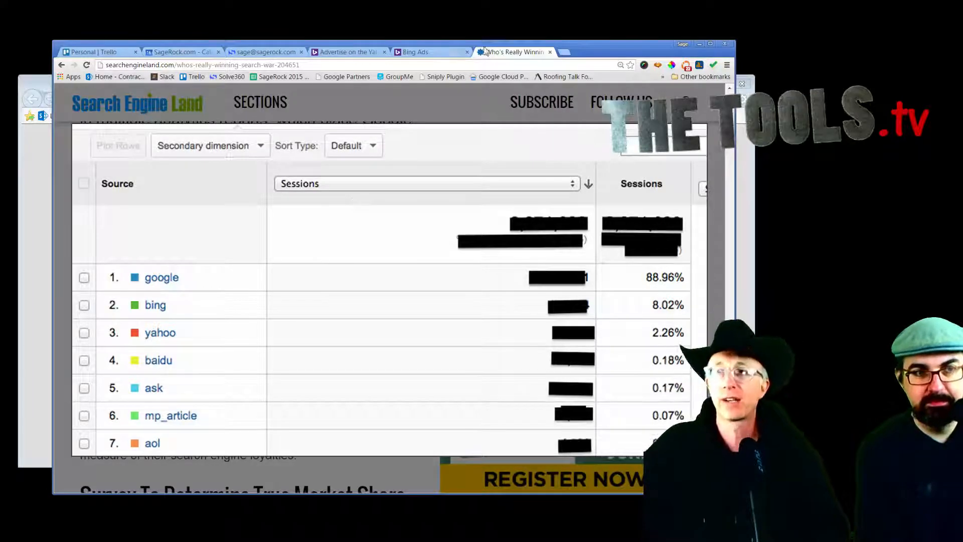
# Step: Bring the Bing Ads advertiser homepage forward and open the mobile-device targeting changes article
pyautogui.click(443, 53)
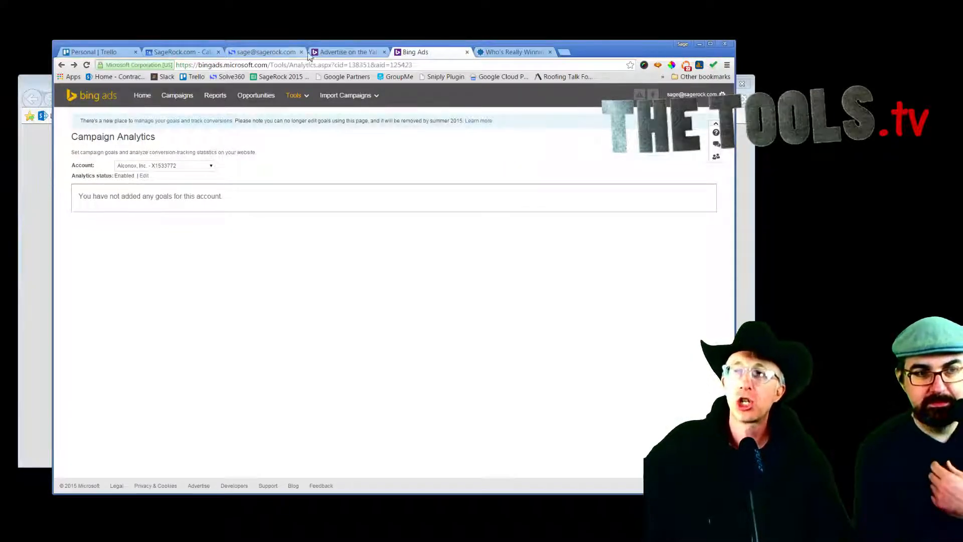
pyautogui.click(346, 52)
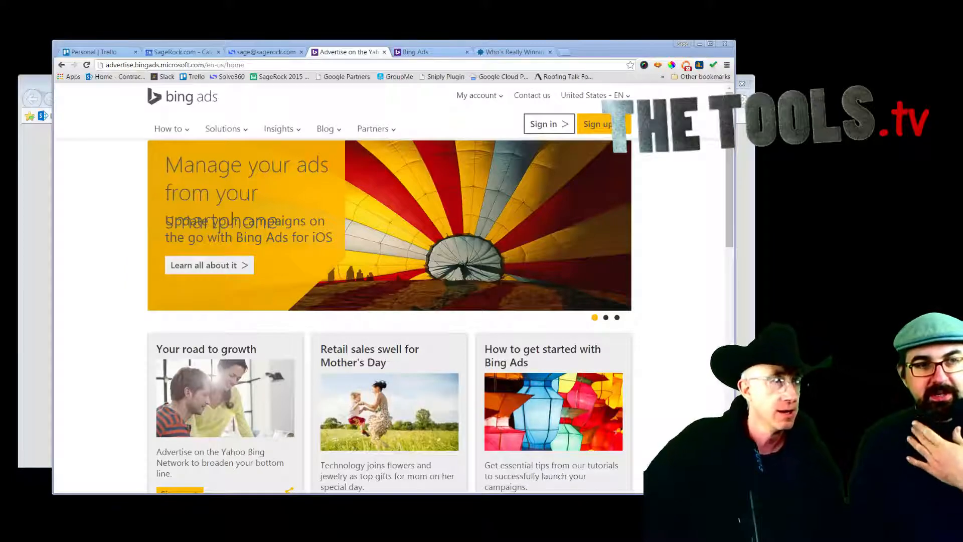
pyautogui.hotkey('alt', 'Tab')
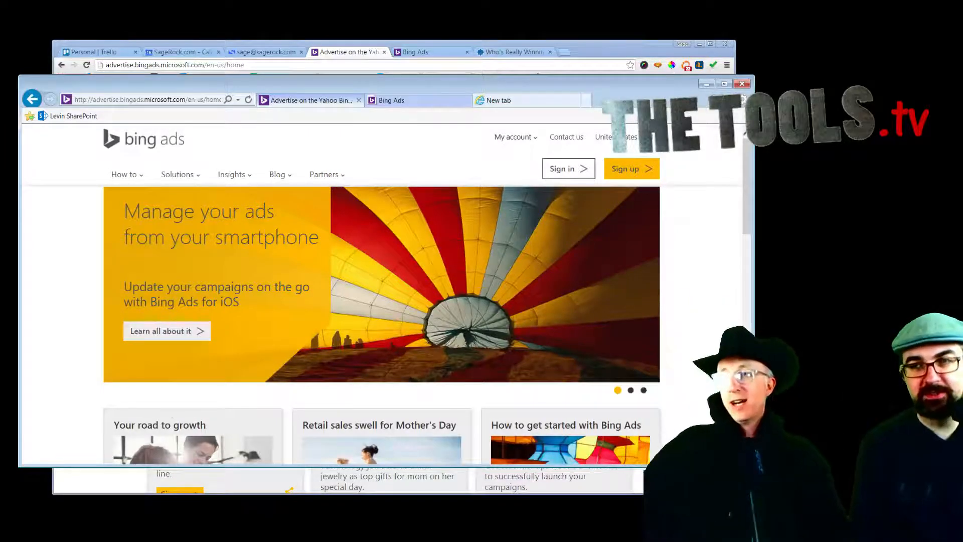
pyautogui.scroll(-2, 683, 282)
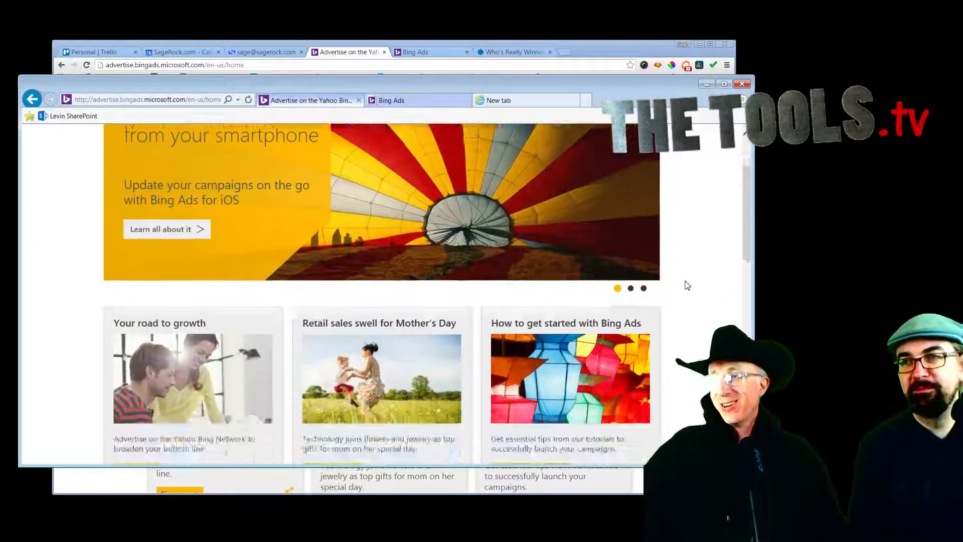
pyautogui.scroll(2, 682, 284)
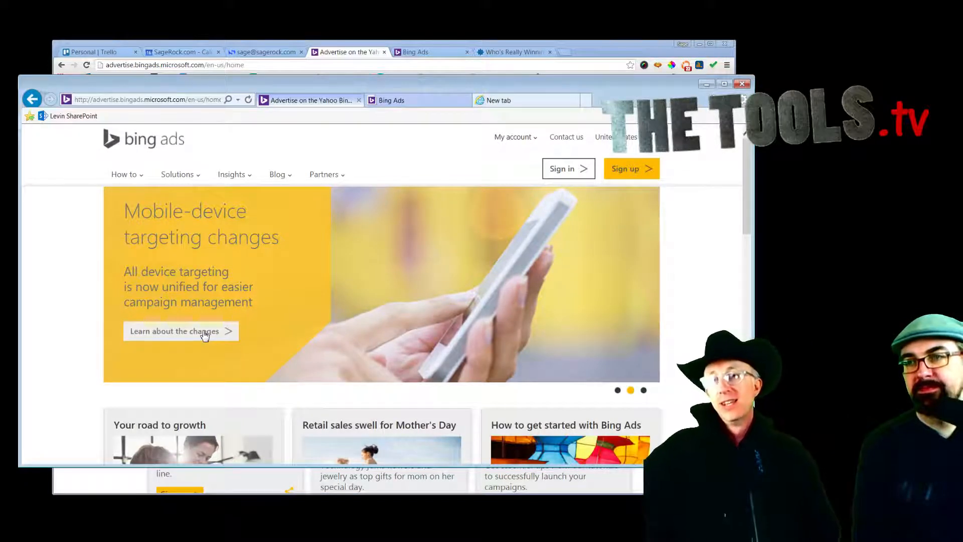
pyautogui.click(210, 332)
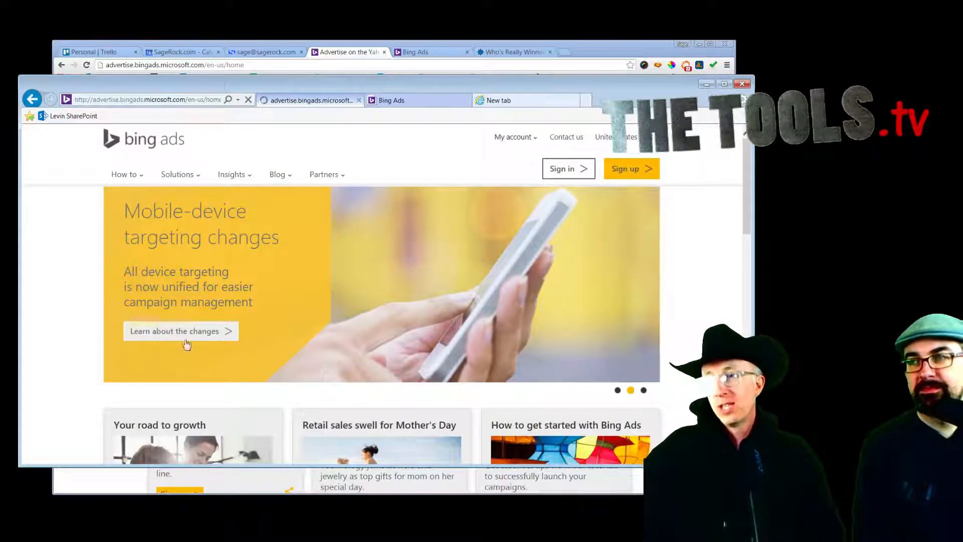
# Step: View the Unified Device Targeting post and campaigns dashboard, then load bing.com in a new tab
pyautogui.click(200, 335)
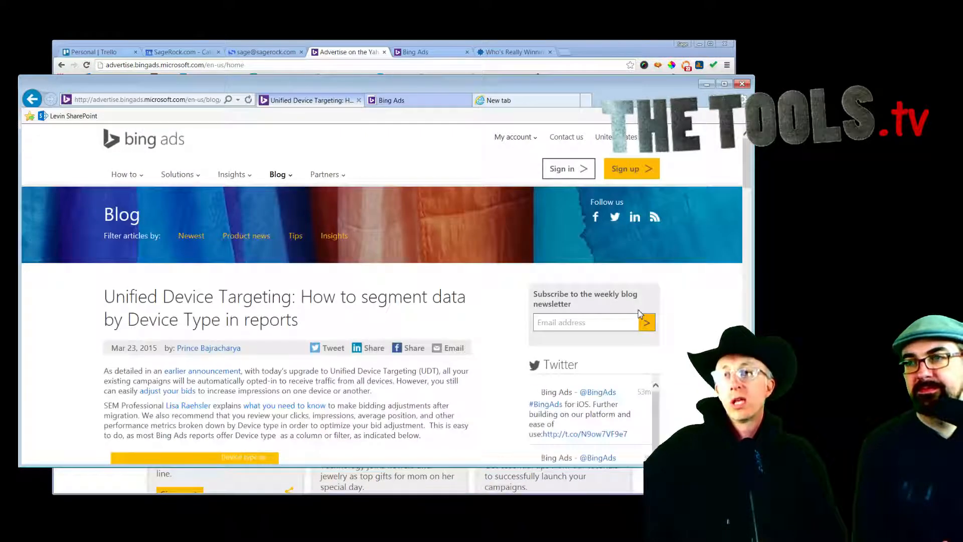
pyautogui.click(410, 101)
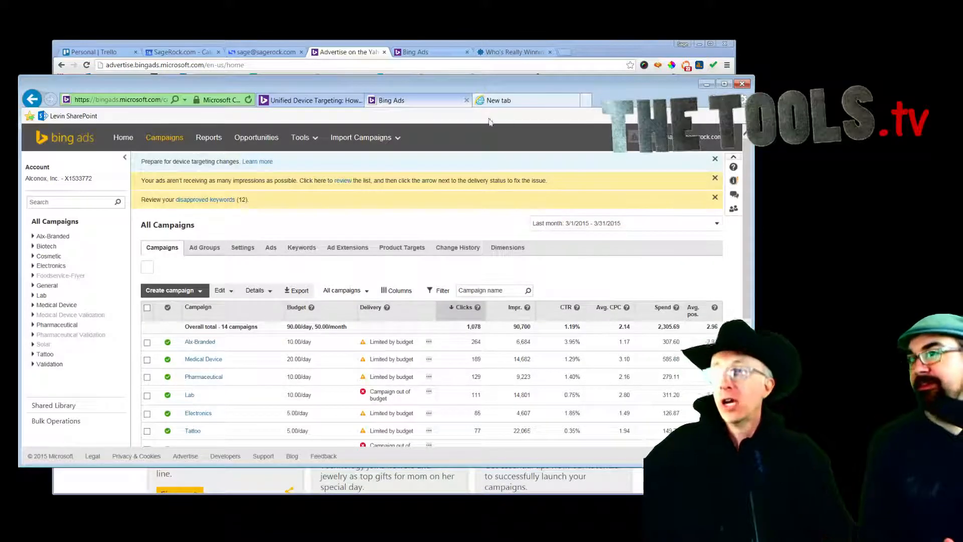
pyautogui.click(516, 102)
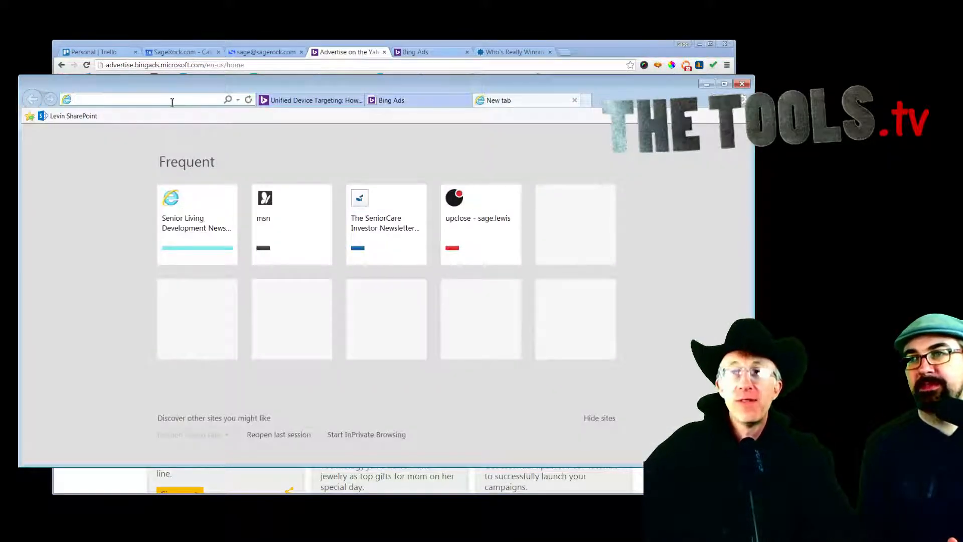
pyautogui.write('bing.co')
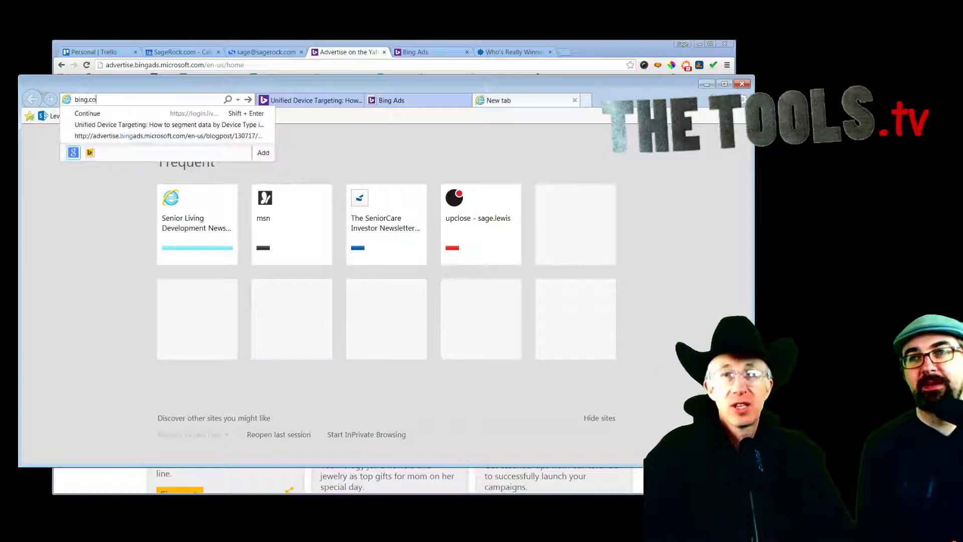
pyautogui.write('m')
pyautogui.press('Return')
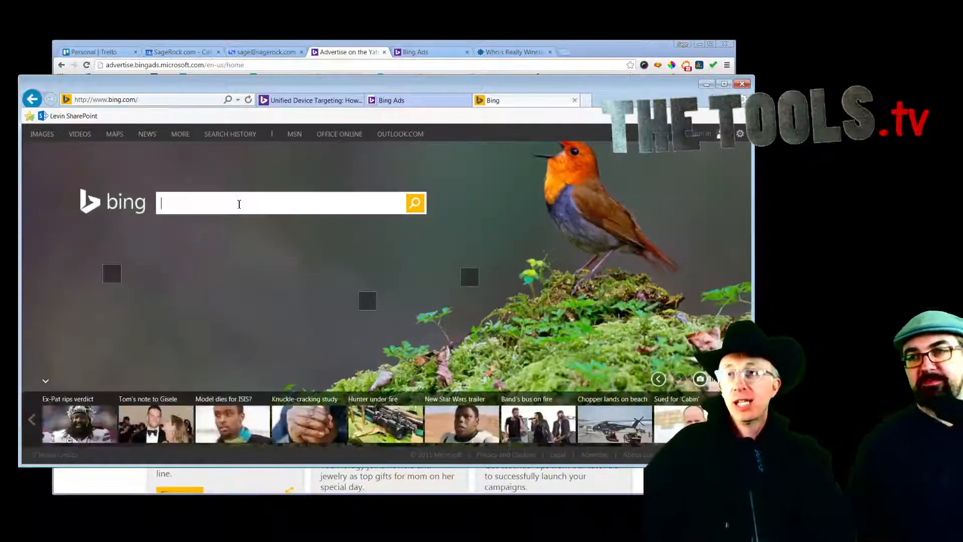
# Step: Search Bing for 'akron pizzaz' and open another blank tab
pyautogui.click(240, 205)
pyautogui.write('a')
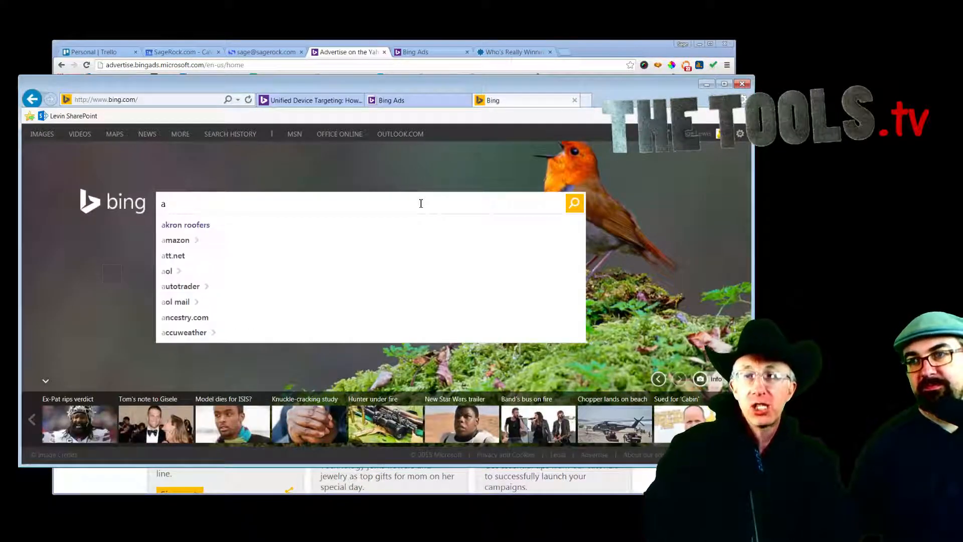
pyautogui.write('kron pizzaz')
pyautogui.press('Return')
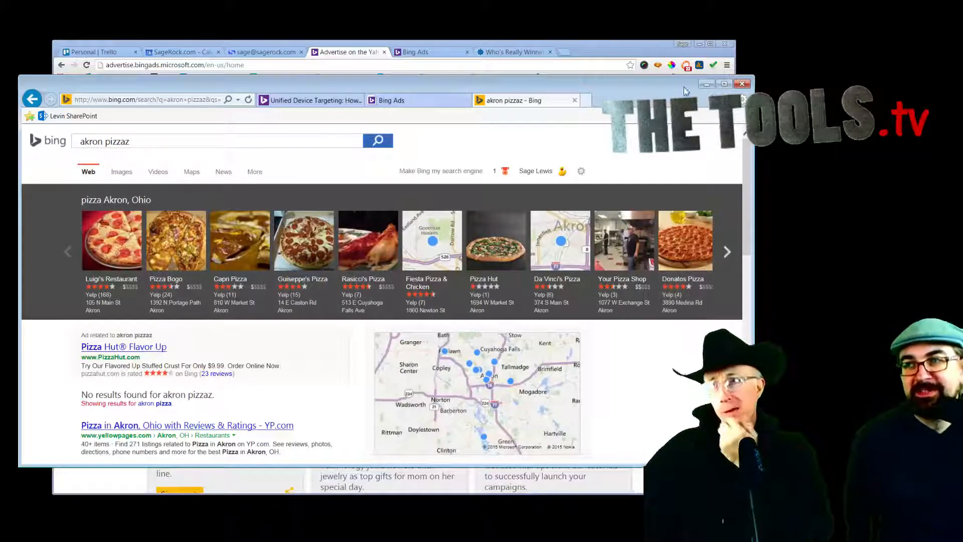
pyautogui.hotkey('ctrl', 't')
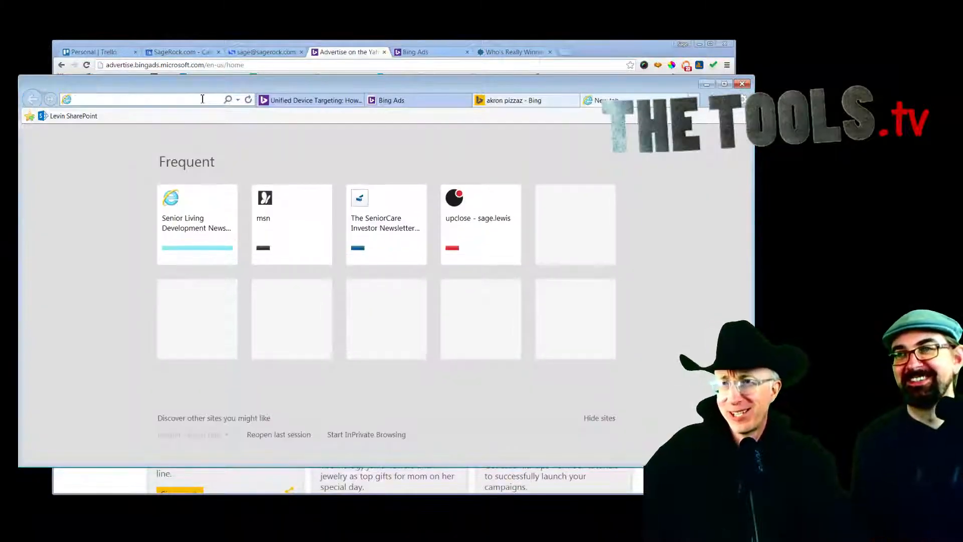
# Step: Go to google.com and search for 'akron pizza'
pyautogui.write('googl')
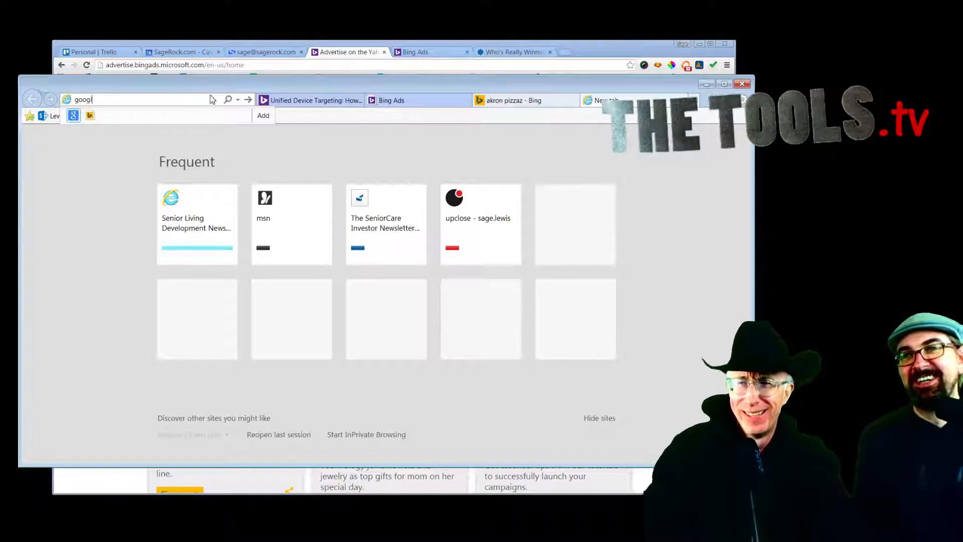
pyautogui.write('e.com')
pyautogui.press('Return')
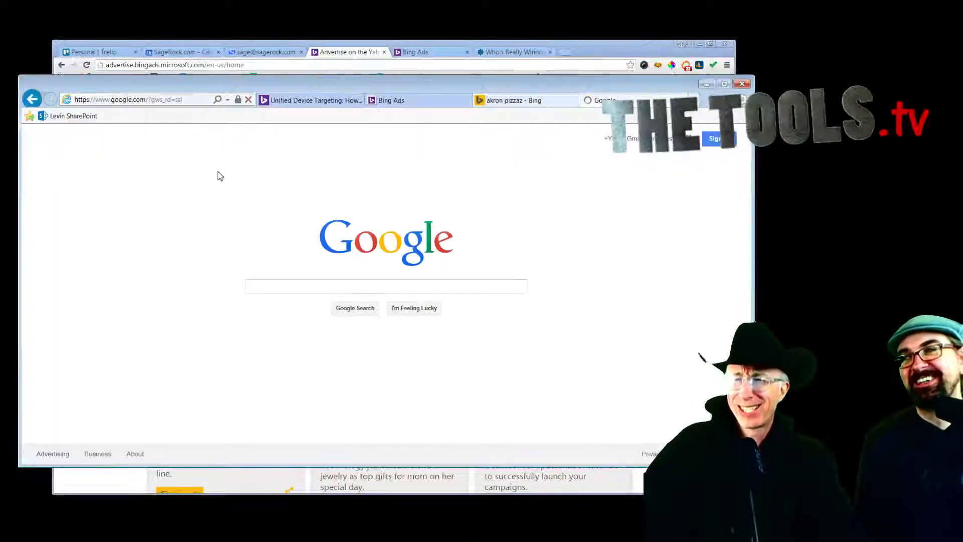
pyautogui.write('akron piza')
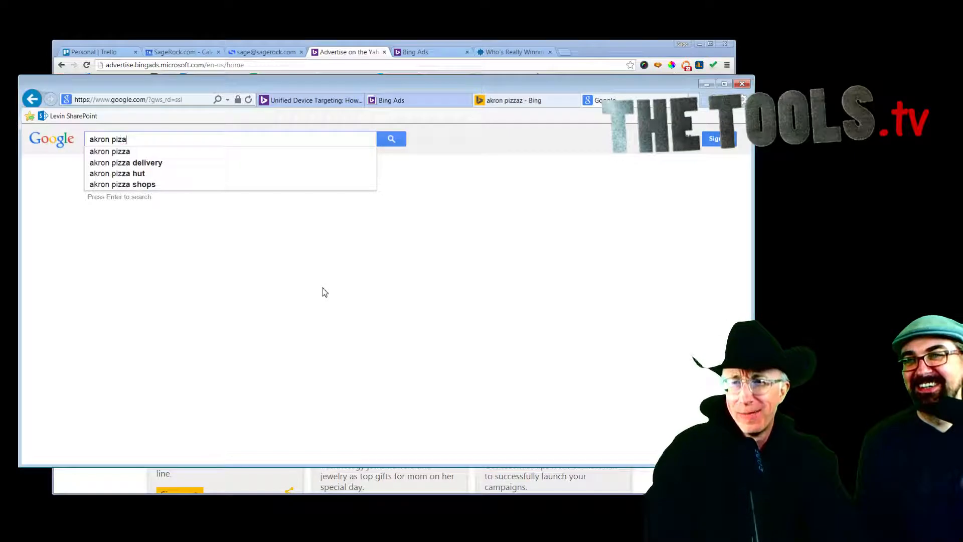
pyautogui.press('BackSpace')
pyautogui.write('za')
pyautogui.press('Return')
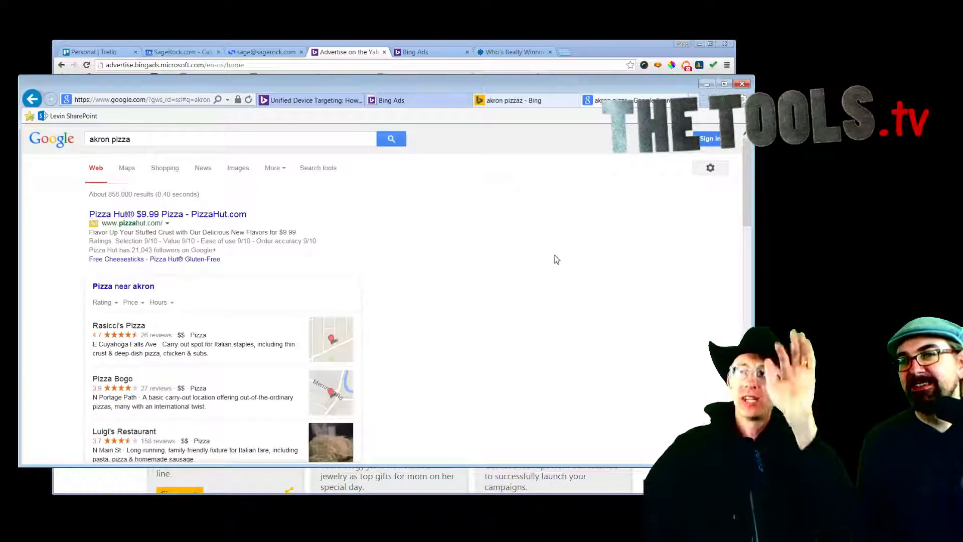
# Step: Compare the Bing Ads campaigns and Bing akron pizzaz tabs, then start a new Chrome tab
pyautogui.click(448, 100)
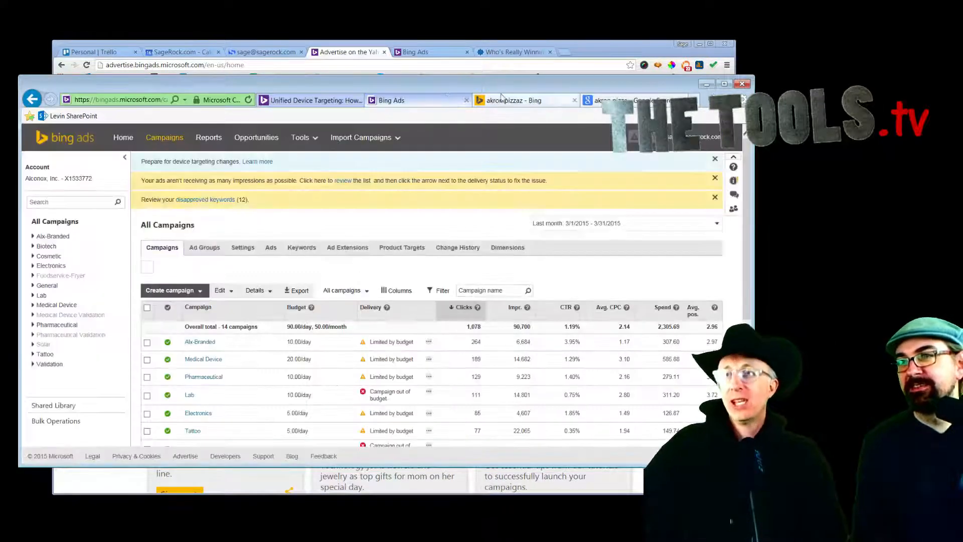
pyautogui.click(572, 98)
pyautogui.click(523, 101)
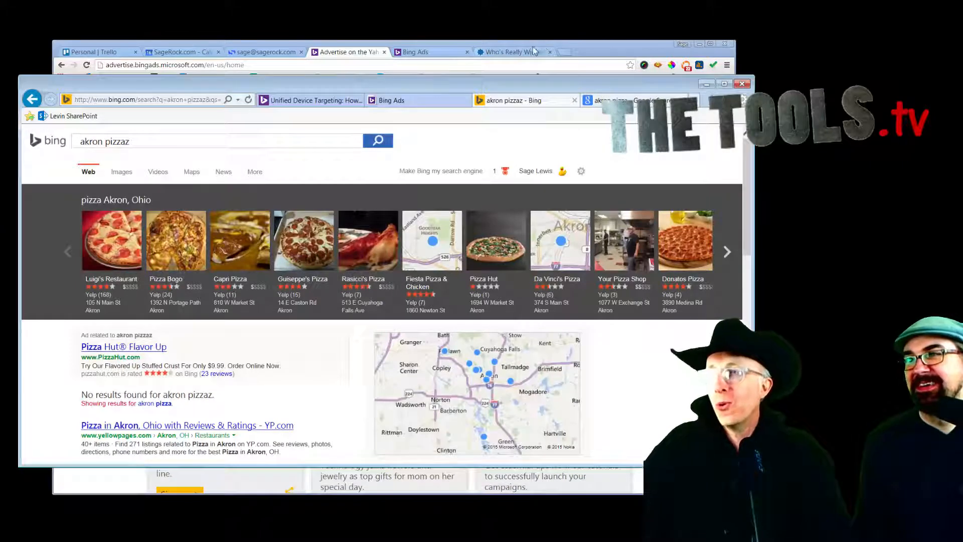
pyautogui.click(564, 52)
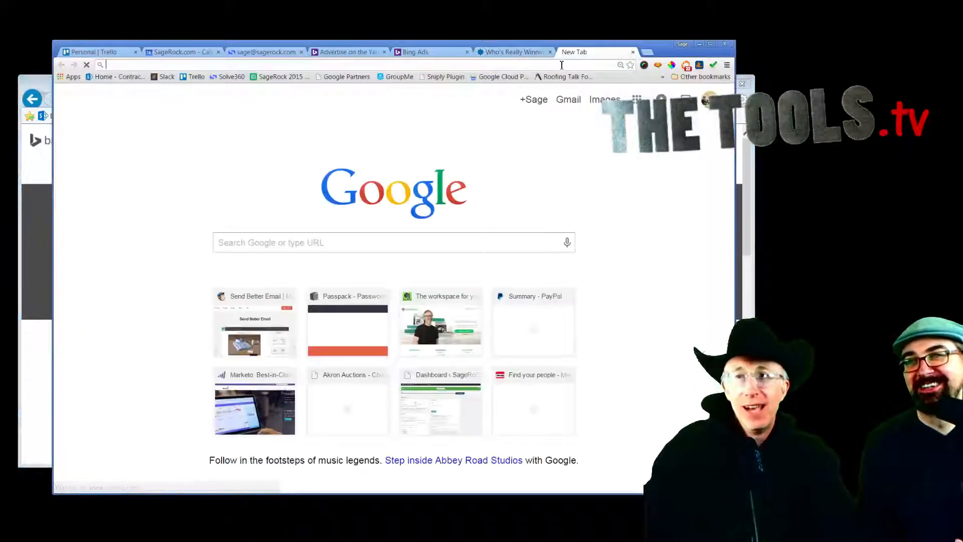
# Step: Search 'akron pizza' in Chrome, then revisit the Bing Ads dashboard and Bing akron pizzaz results
pyautogui.write('akron piz')
pyautogui.press('Return')
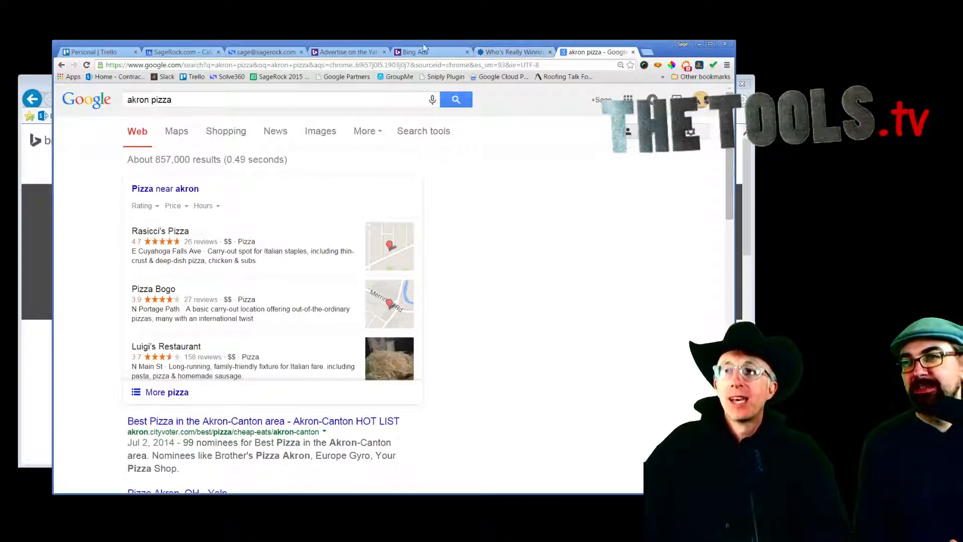
pyautogui.click(748, 161)
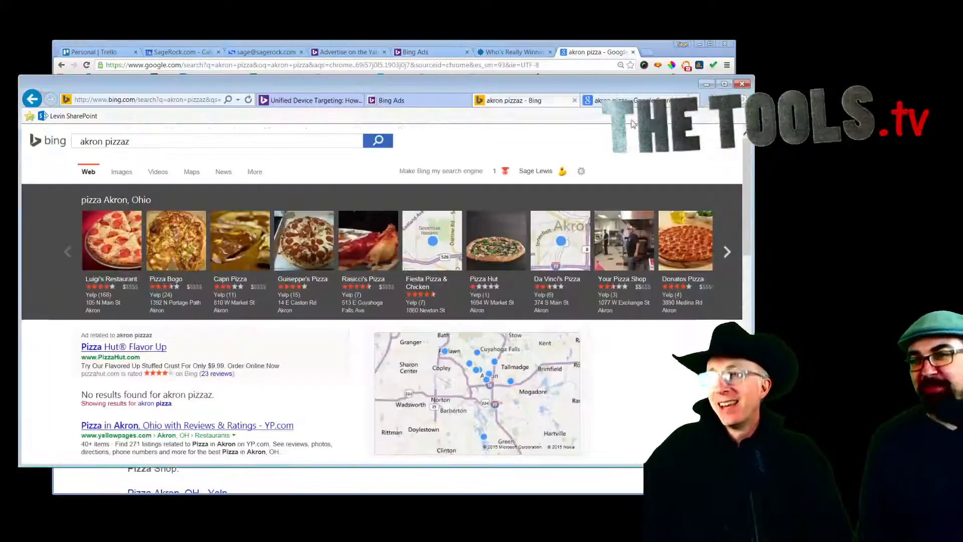
pyautogui.click(396, 100)
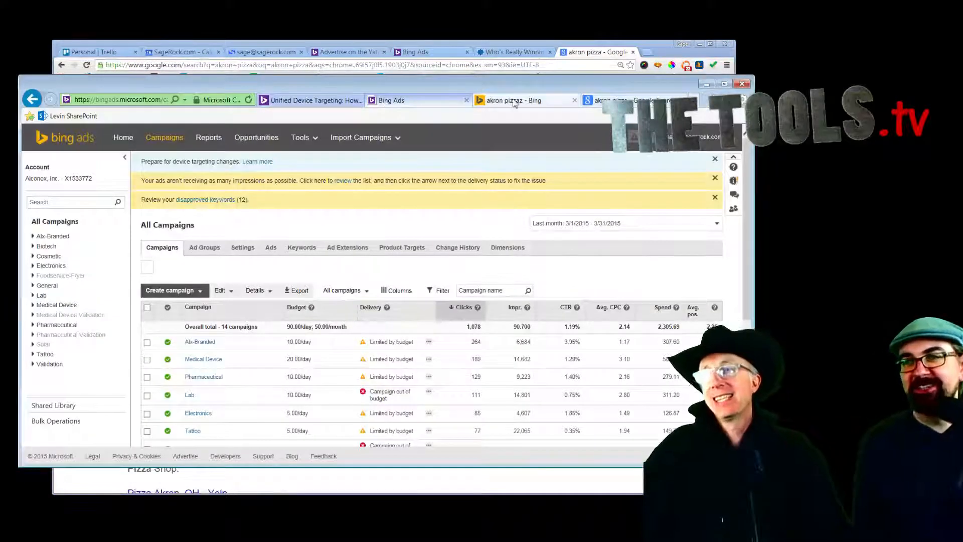
pyautogui.click(515, 102)
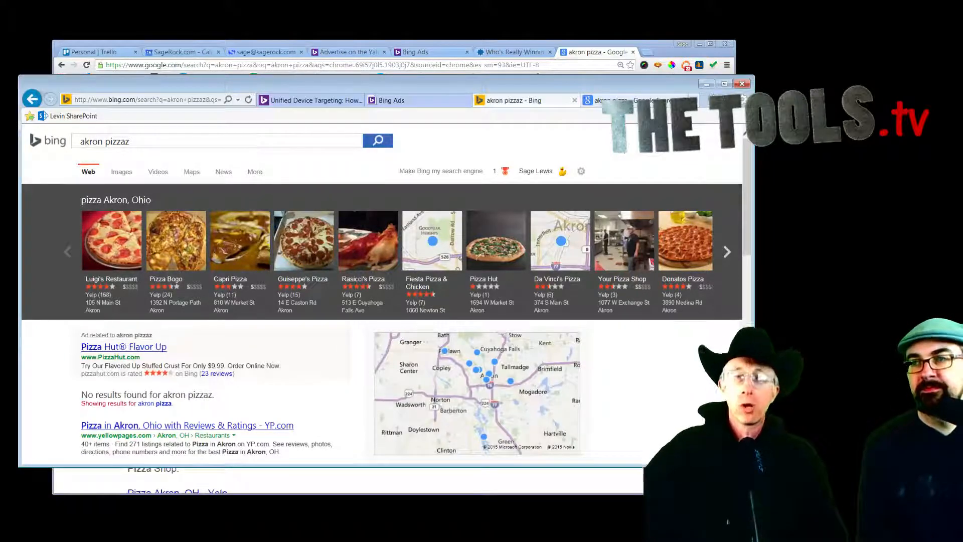
pyautogui.scroll(-3, 681, 354)
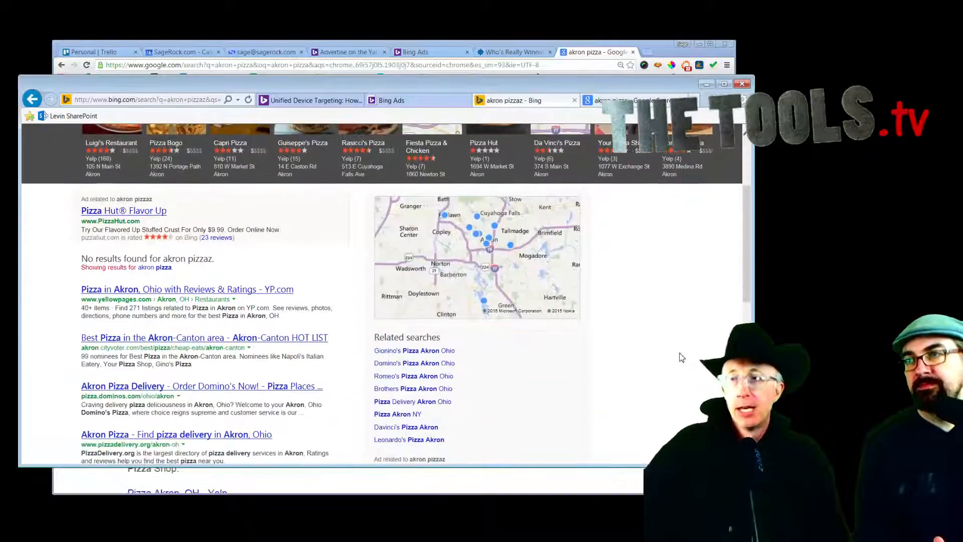
pyautogui.scroll(2, 681, 356)
pyautogui.scroll(1, 682, 357)
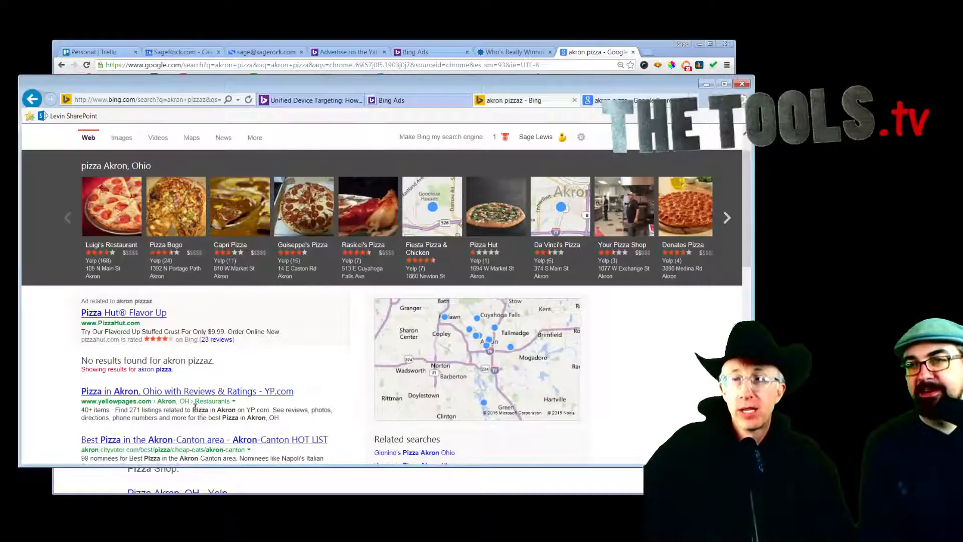
# Step: Compare the Google 'akron pizza' results, then bring Bing's 'akron pizzaz' results to the front
pyautogui.click(583, 60)
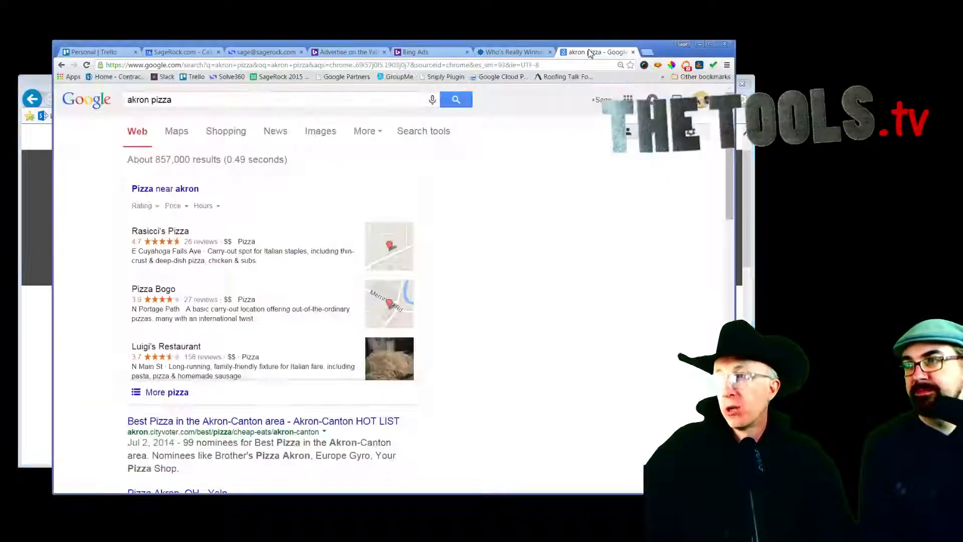
pyautogui.scroll(-3, 596, 242)
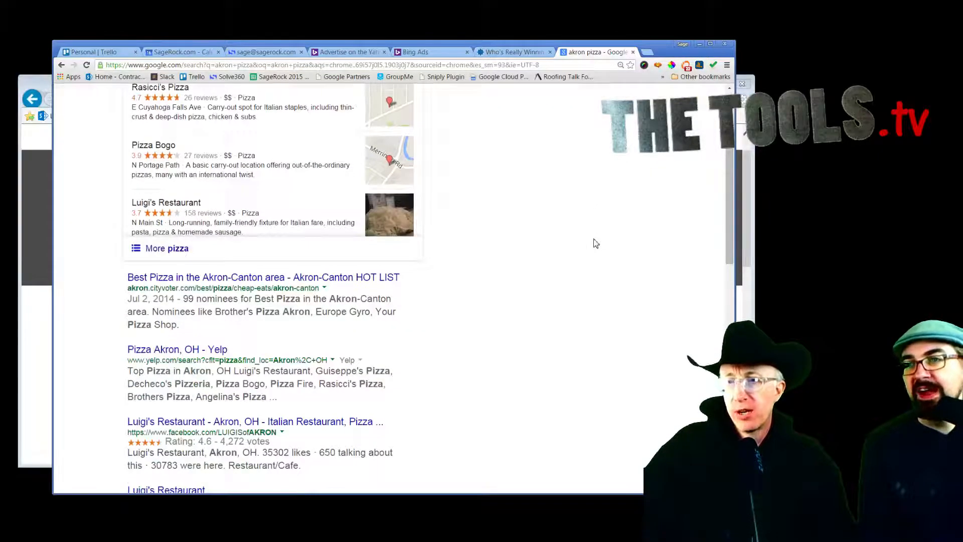
pyautogui.scroll(3, 596, 242)
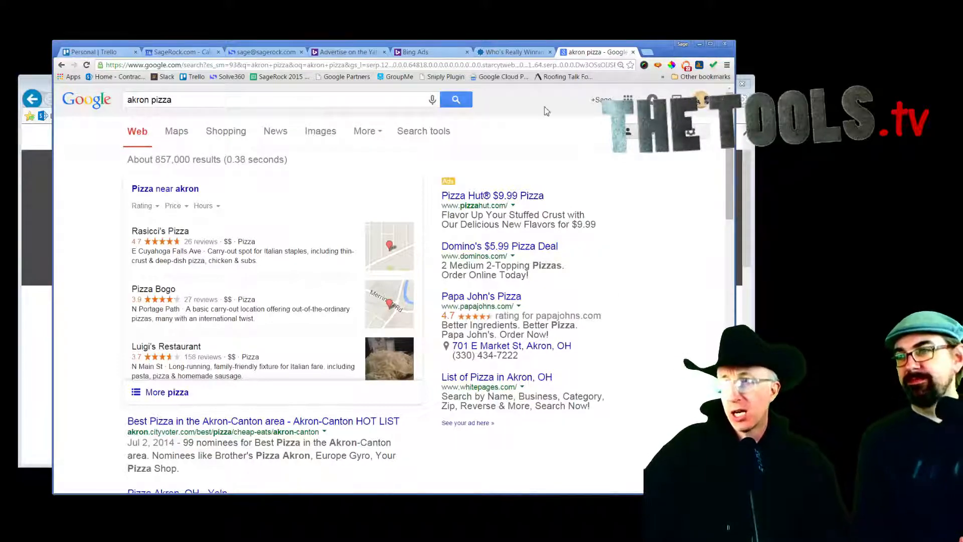
pyautogui.click(748, 189)
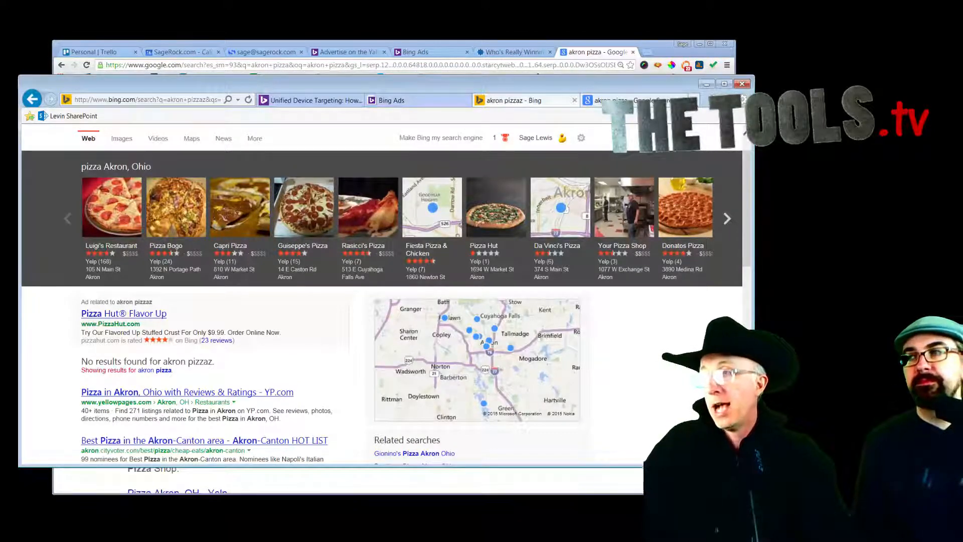
# Step: Search Yahoo for 'akron pizza' in a new tab, then switch to the Bing Ads campaigns tab
pyautogui.click(694, 100)
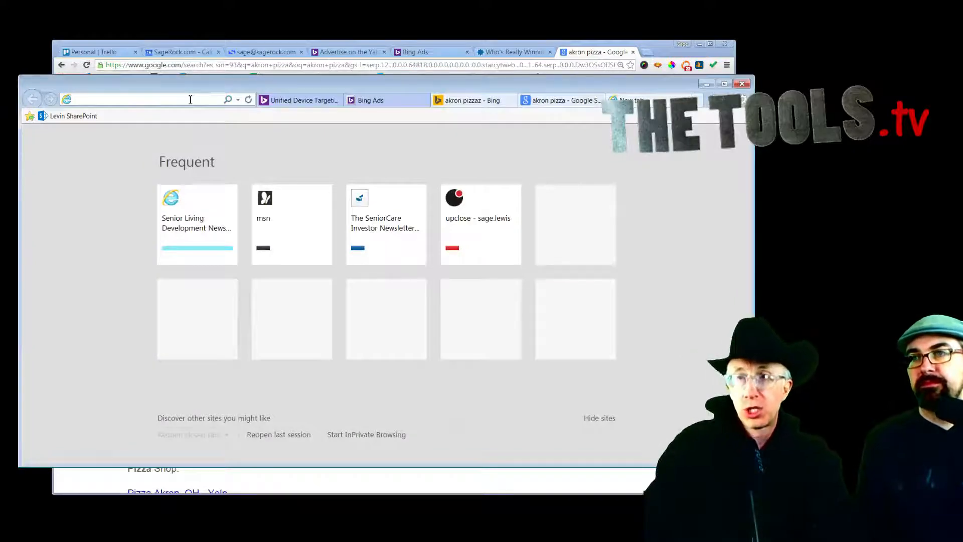
pyautogui.write('yahoo.com')
pyautogui.press('Return')
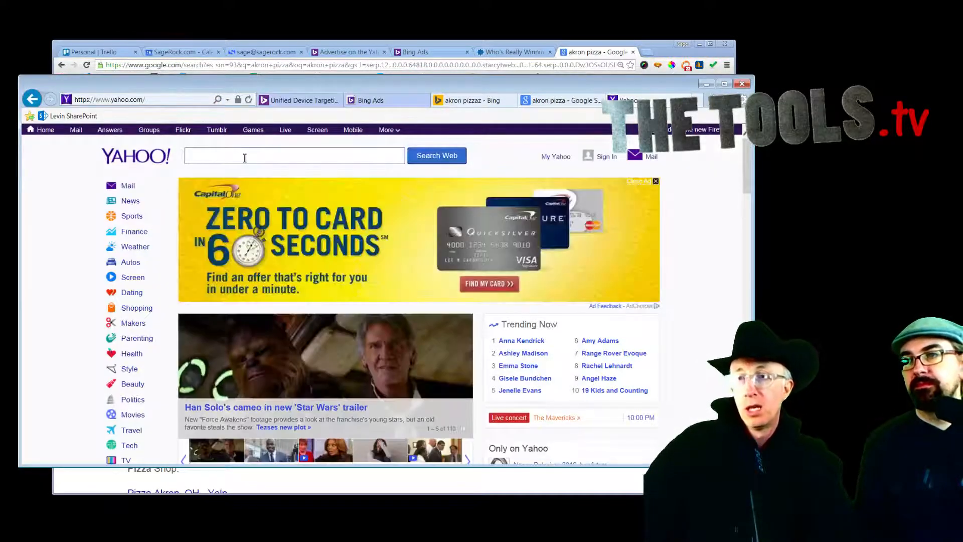
pyautogui.write('akron pizza')
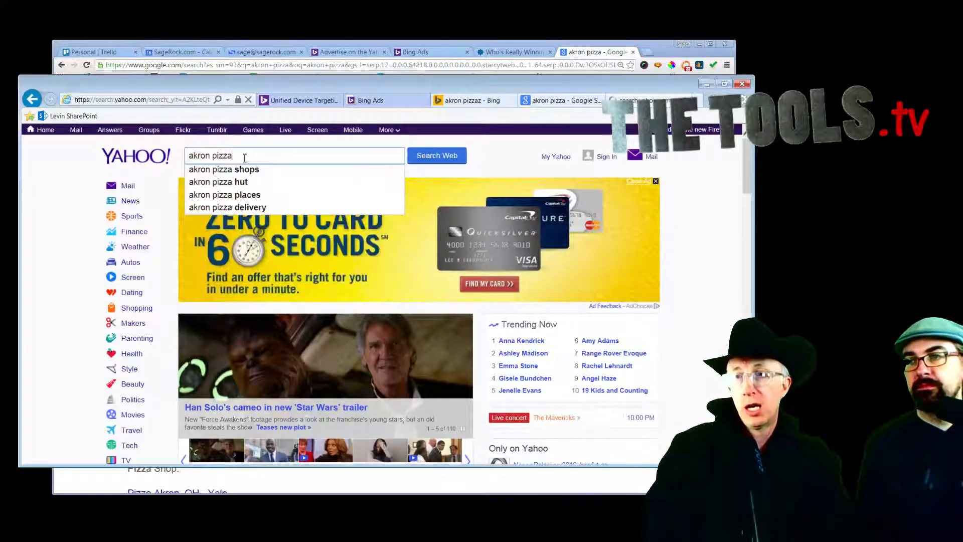
pyautogui.press('Return')
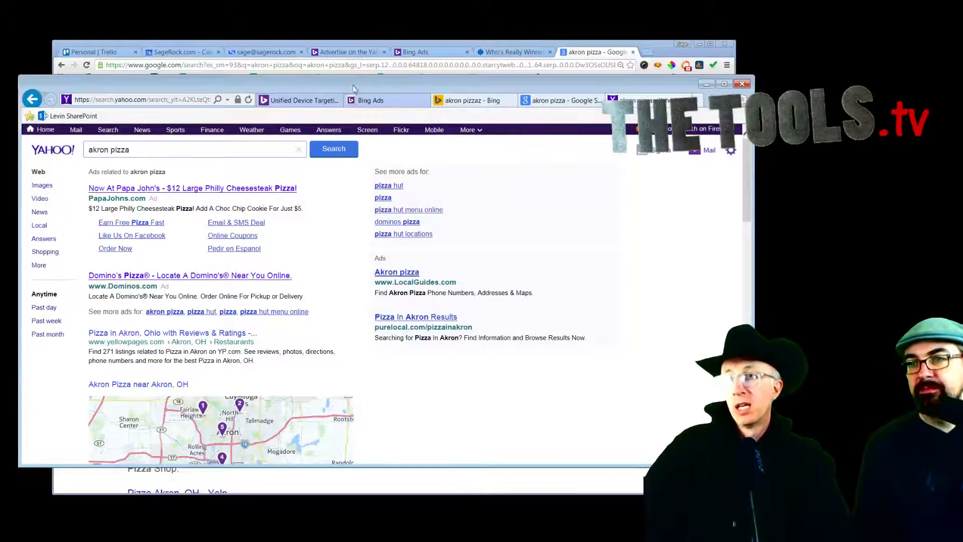
pyautogui.click(365, 101)
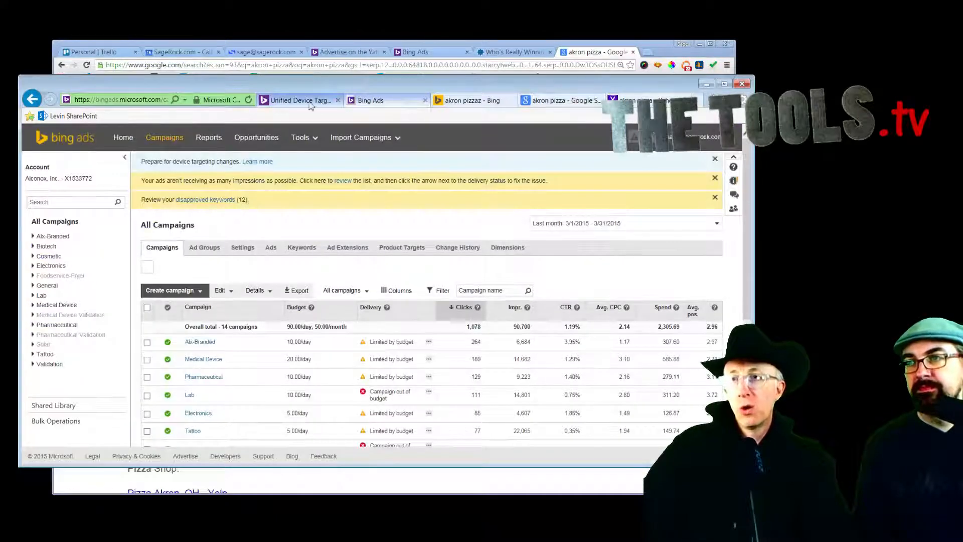
# Step: Correct the Bing query from 'akron pizzaz' to 'akron pizza' and rerun the search
pyautogui.click(481, 102)
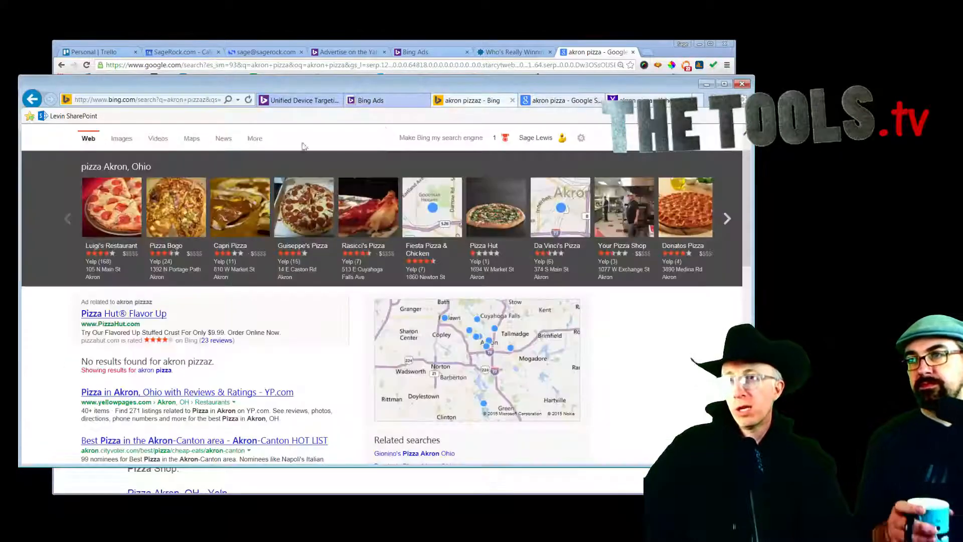
pyautogui.scroll(1, 171, 144)
pyautogui.click(171, 144)
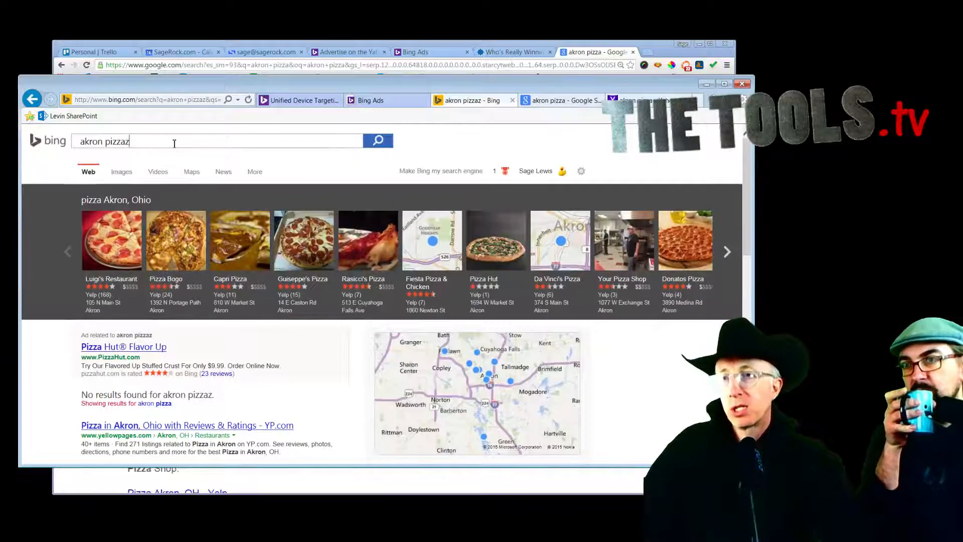
pyautogui.press('BackSpace')
pyautogui.click(575, 140)
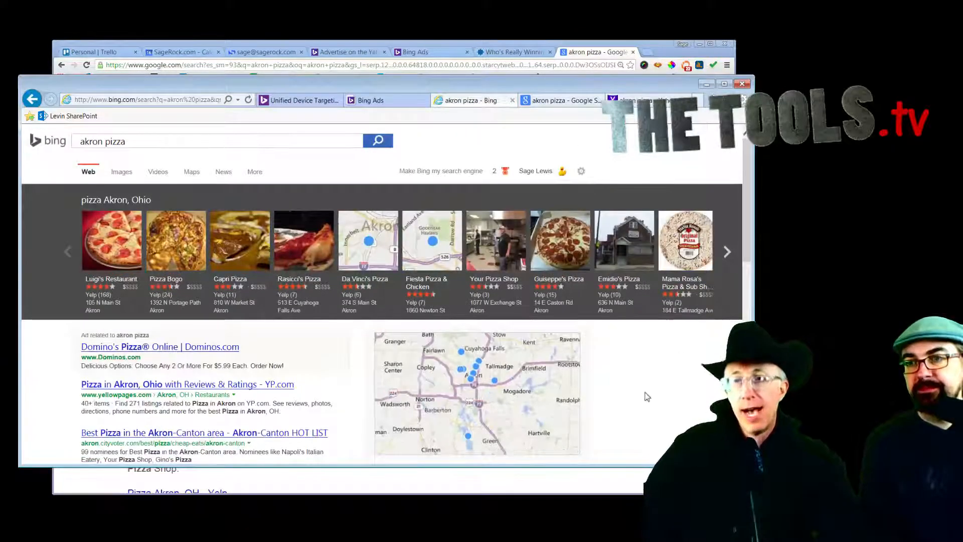
pyautogui.scroll(-1, 645, 393)
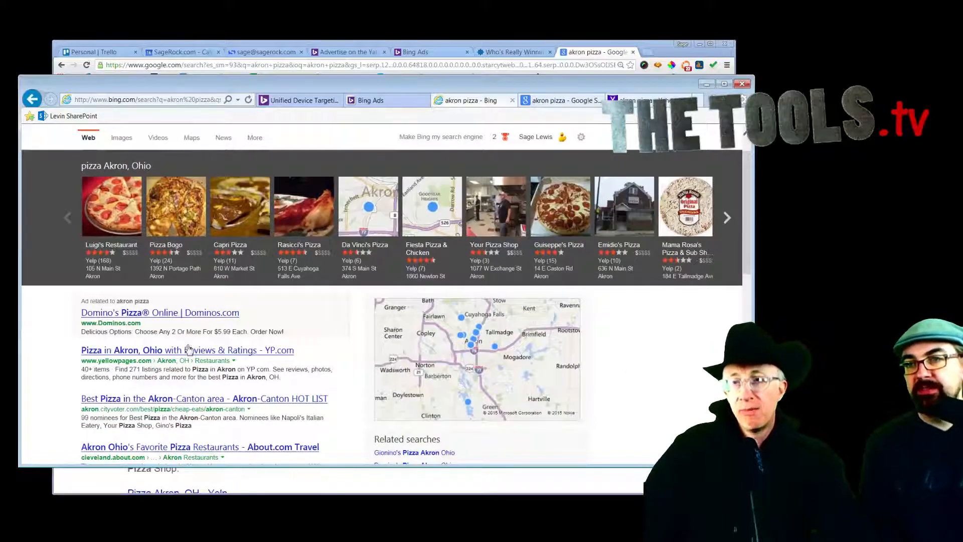
pyautogui.scroll(1, 333, 341)
pyautogui.scroll(-2, 335, 346)
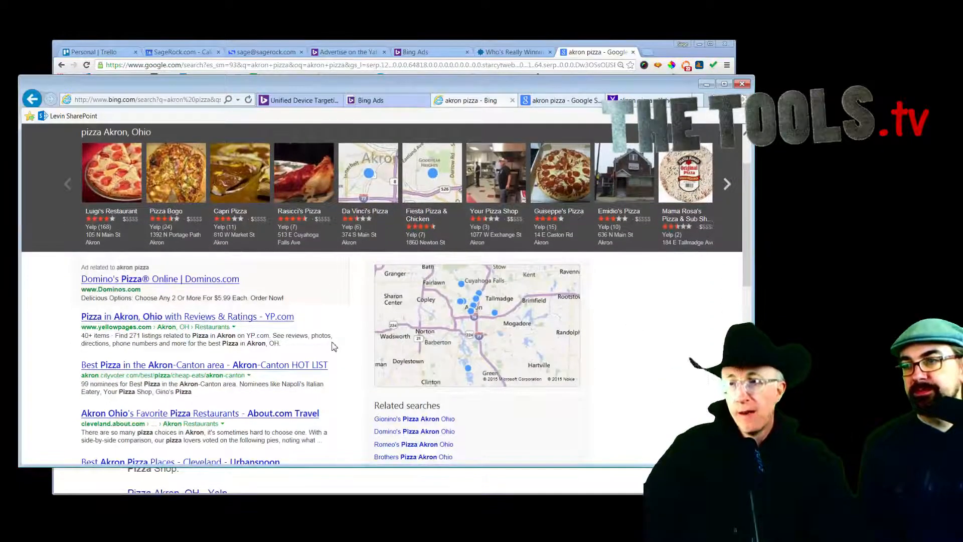
pyautogui.scroll(-3, 334, 346)
pyautogui.scroll(-4, 333, 346)
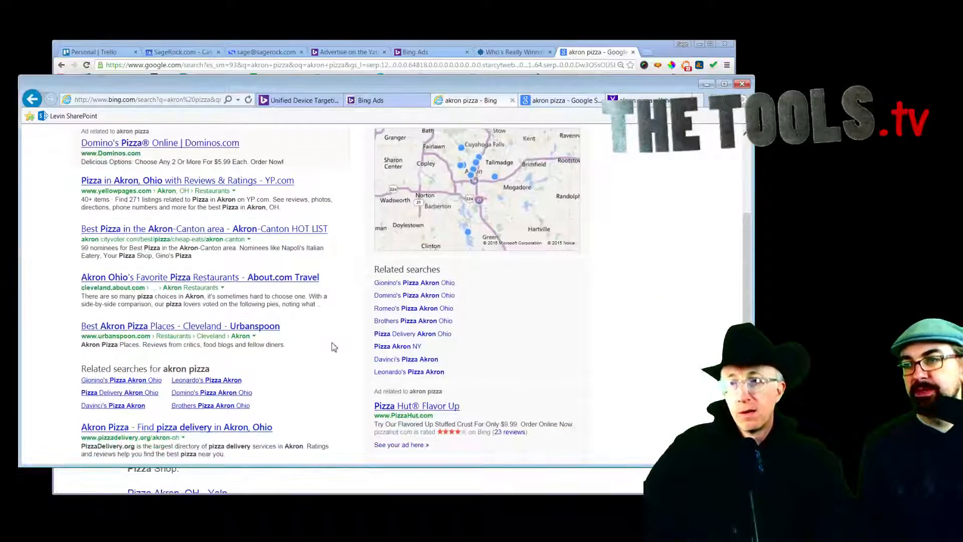
pyautogui.scroll(9, 334, 347)
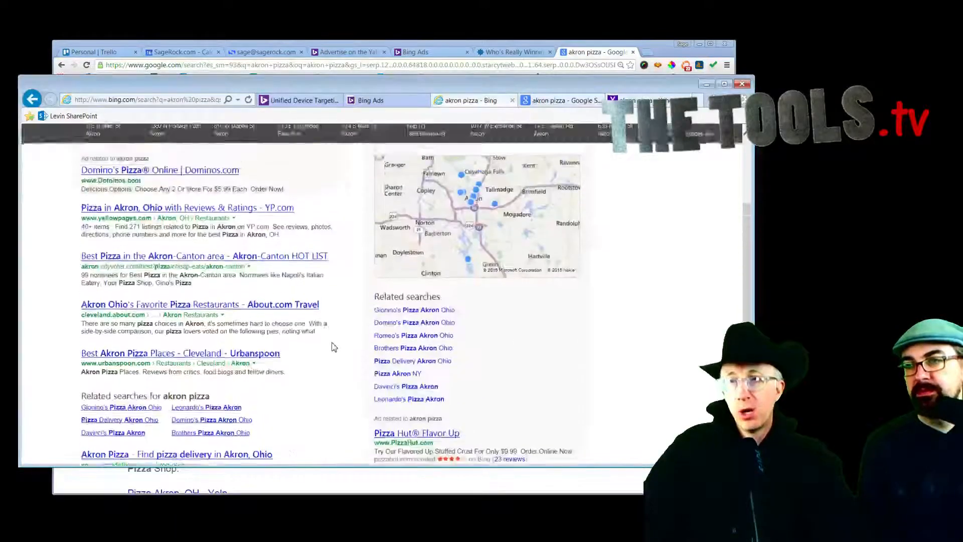
# Step: Reload the Bing results, then switch to the Yahoo 'akron pizza' results tab
pyautogui.click(248, 100)
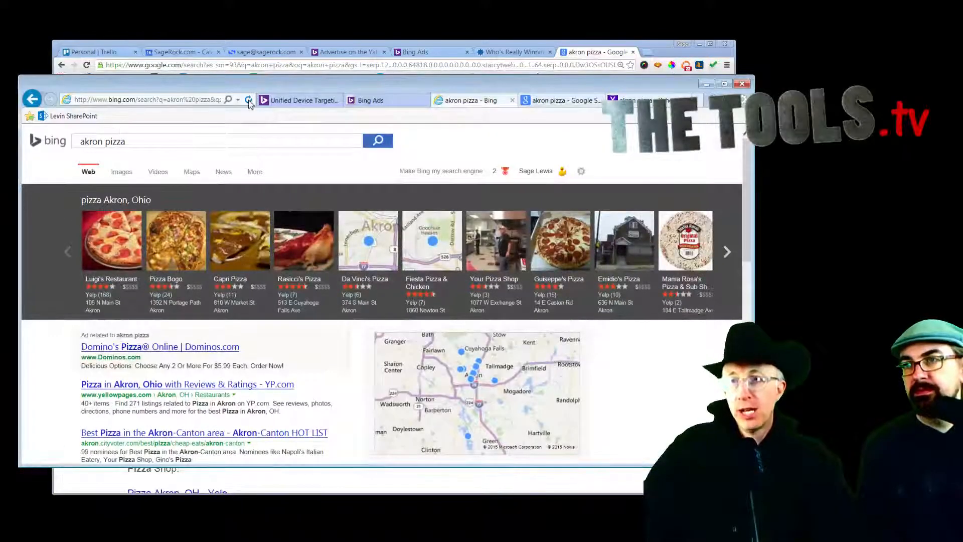
pyautogui.scroll(-5, 623, 351)
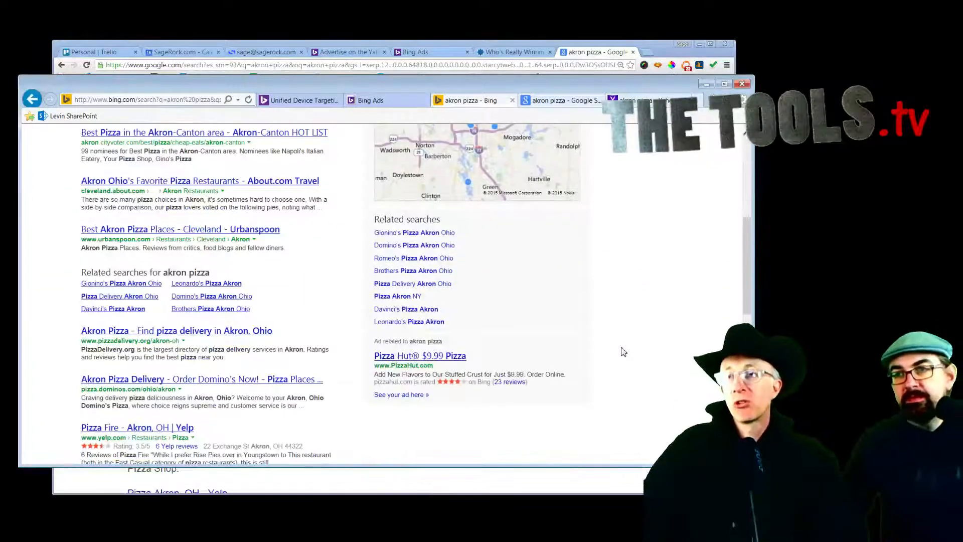
pyautogui.scroll(2, 624, 352)
pyautogui.scroll(-2, 624, 354)
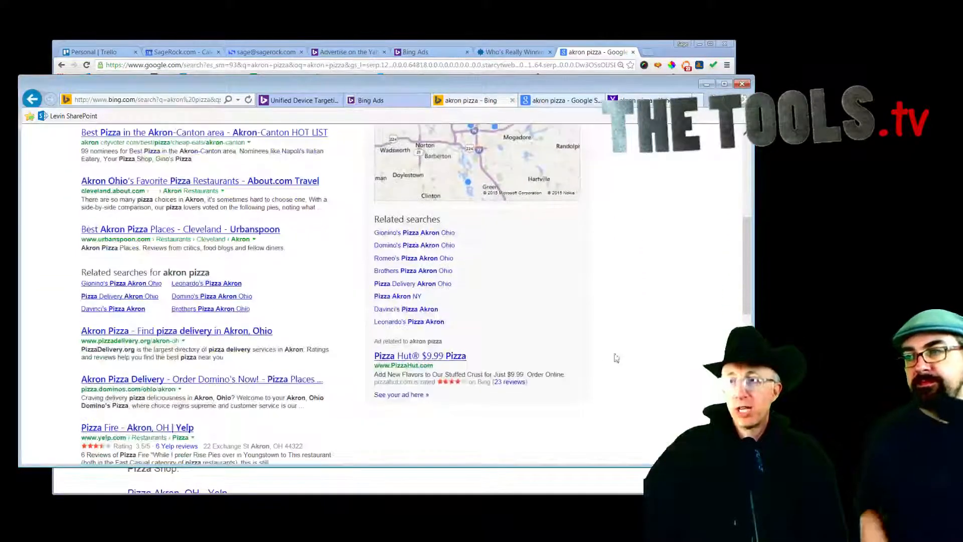
pyautogui.scroll(3, 624, 354)
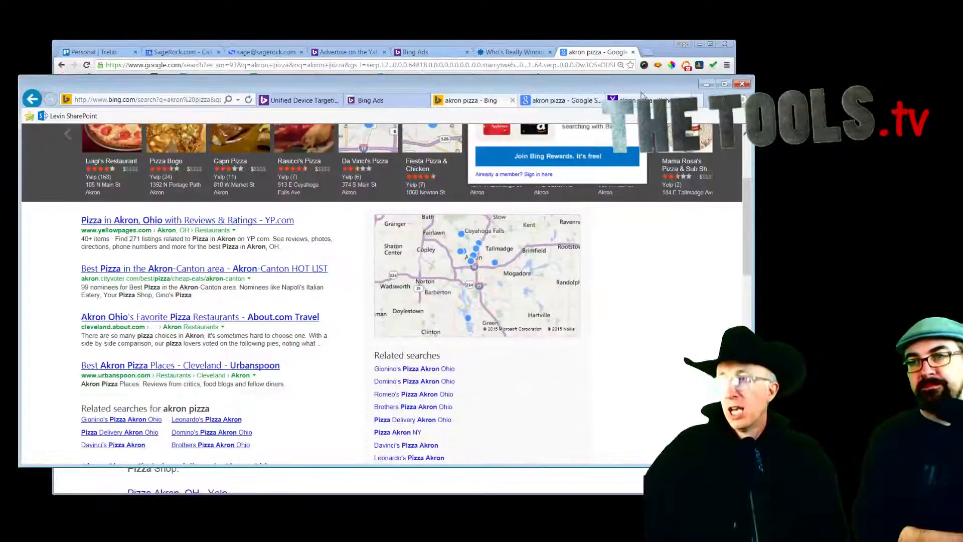
pyautogui.click(642, 100)
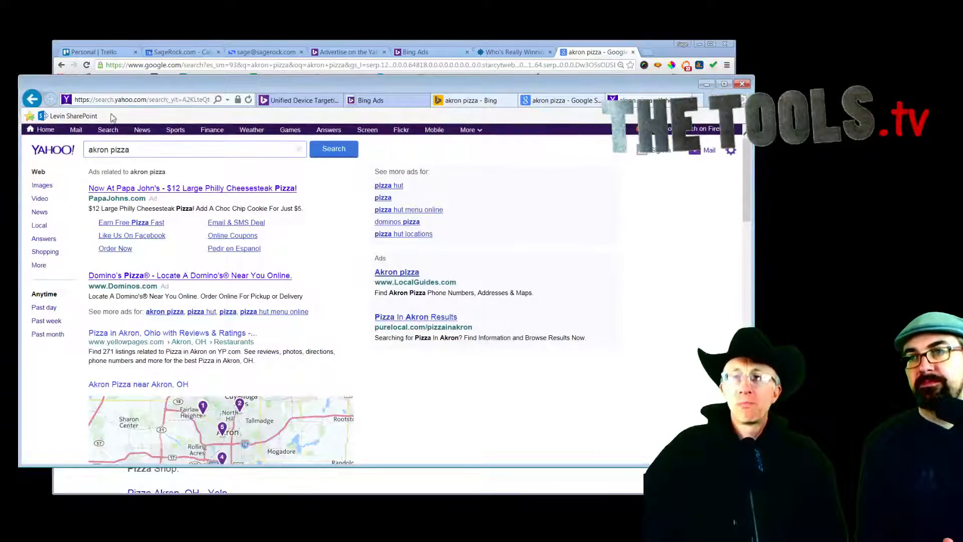
# Step: Reload the Yahoo 'akron pizza' results and switch to the Bing Ads campaigns tab
pyautogui.click(248, 100)
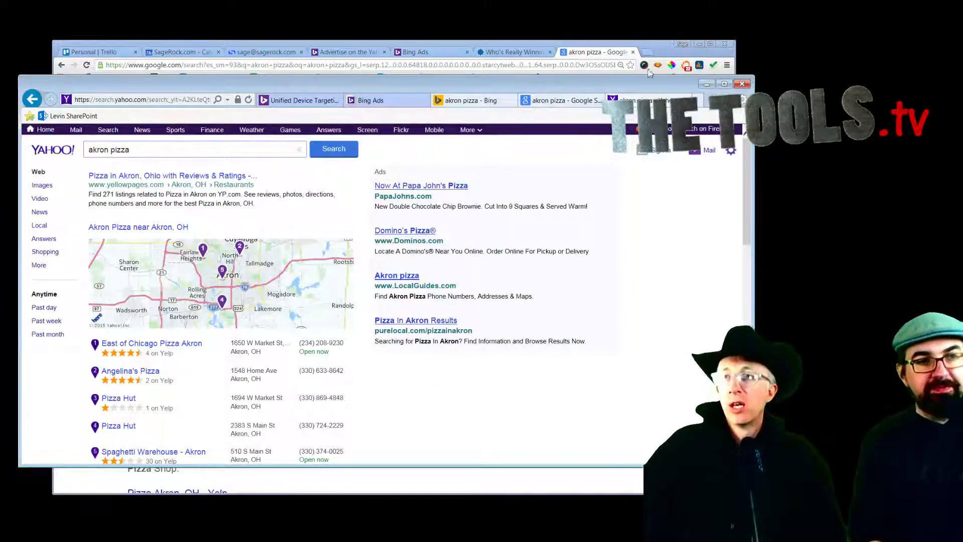
pyautogui.click(377, 100)
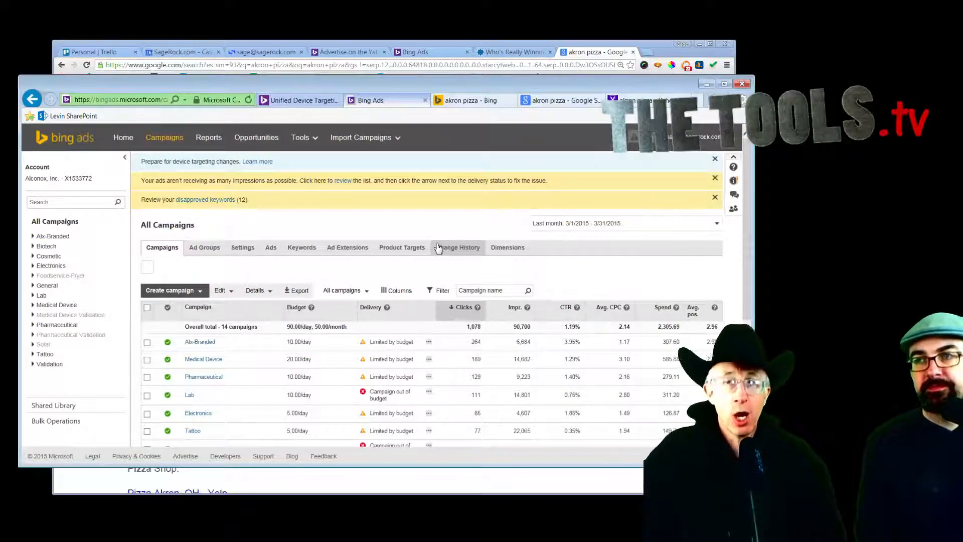
# Step: Review the All Campaigns dashboard, then bring up the Import Campaigns options
pyautogui.scroll(-1, 507, 216)
pyautogui.scroll(2, 507, 215)
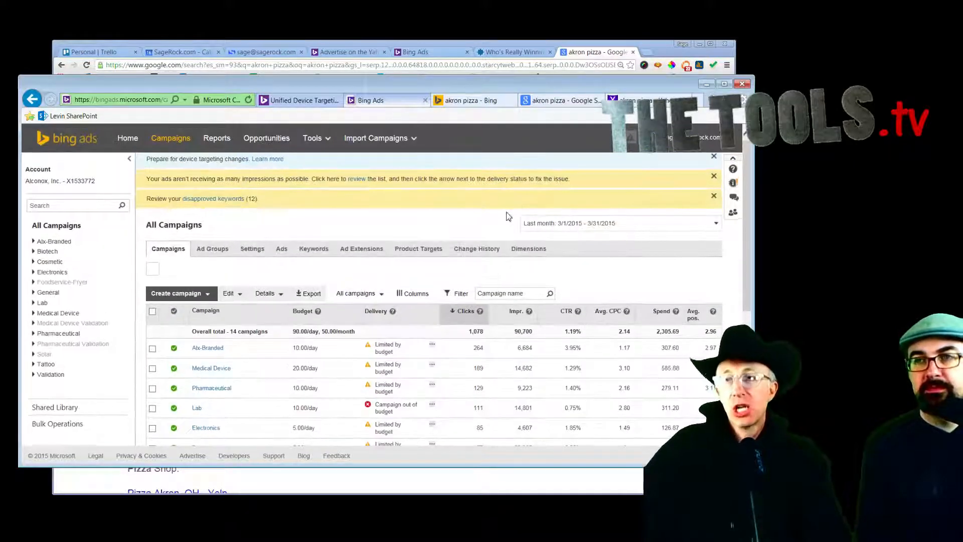
pyautogui.scroll(-1, 508, 215)
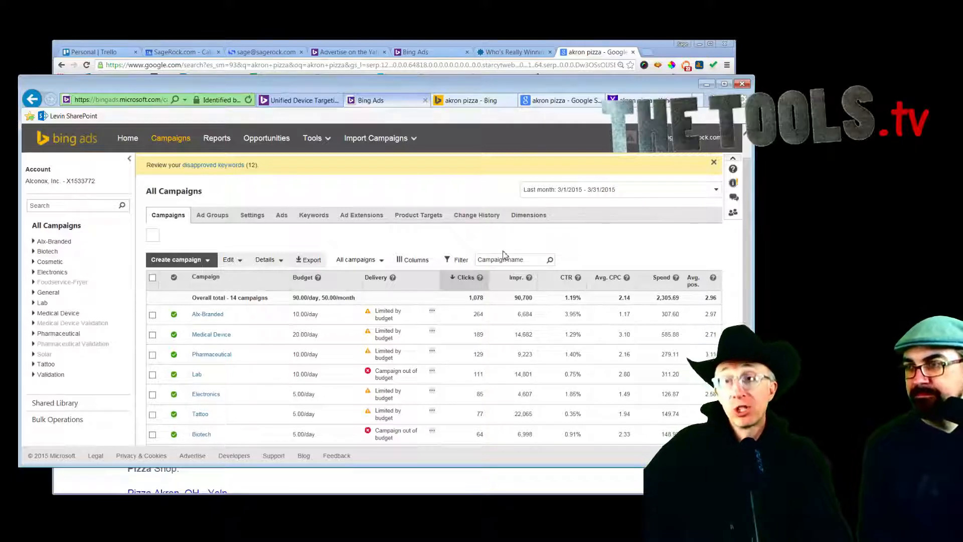
pyautogui.scroll(1, 504, 255)
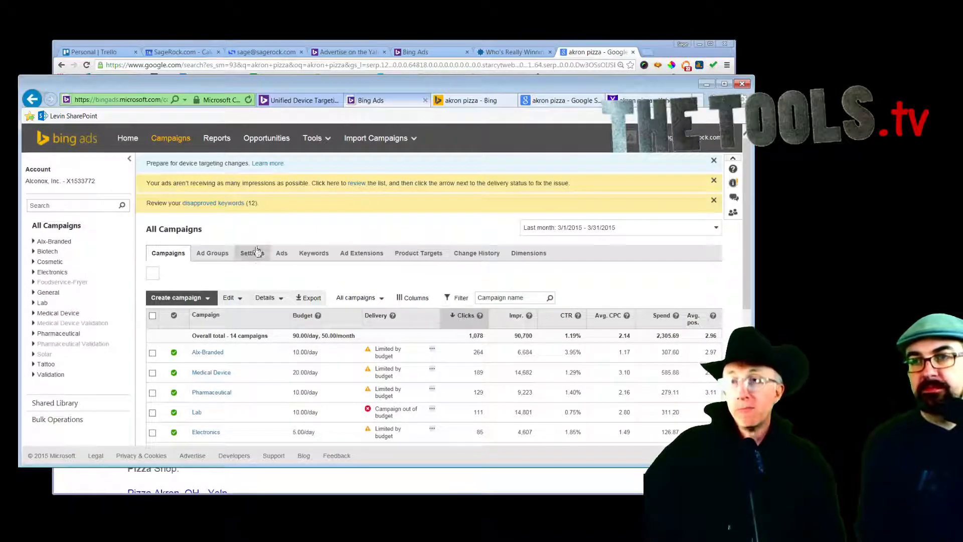
pyautogui.click(374, 145)
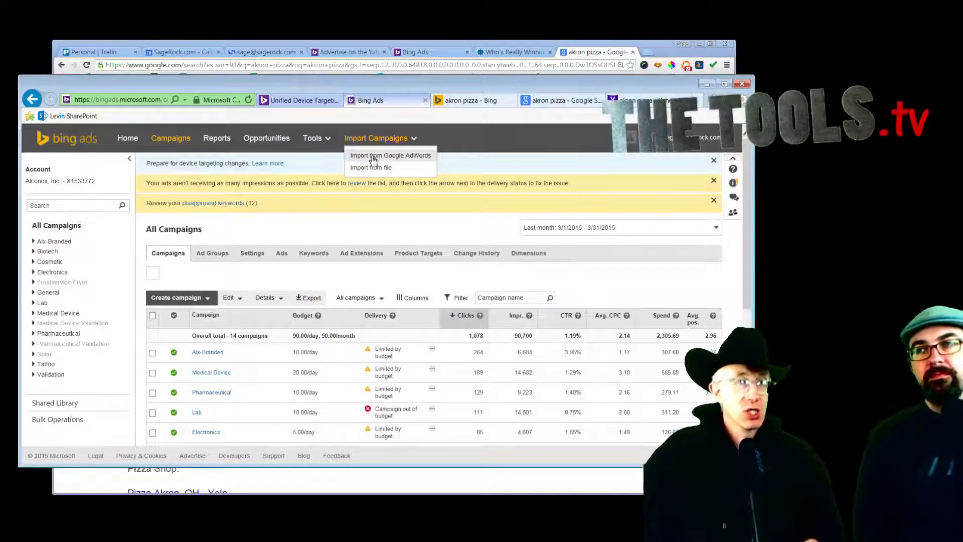
# Step: Zoom the page in and start Import from Google AdWords, collapsing and re-expanding the sidebar
pyautogui.hotkey('ctrl', '+')
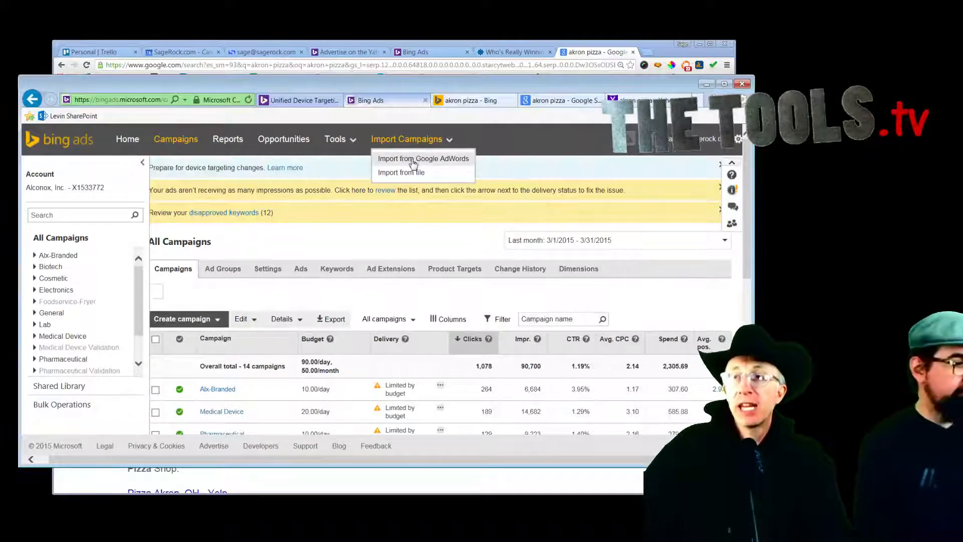
pyautogui.click(415, 158)
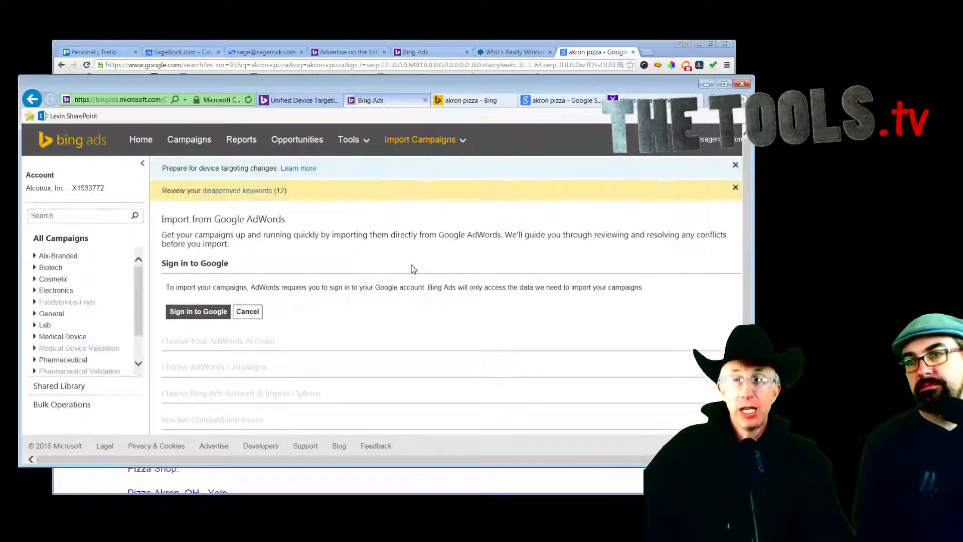
pyautogui.scroll(1, 411, 304)
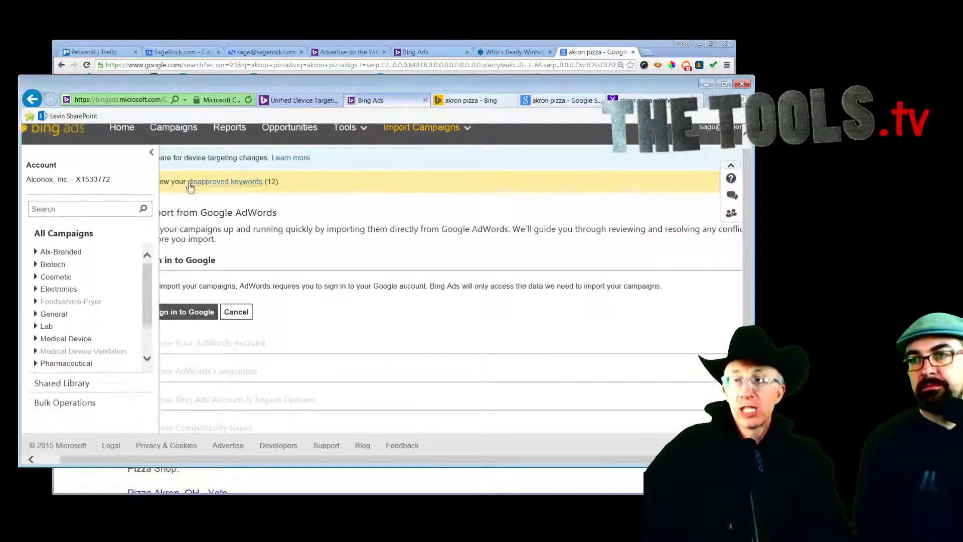
pyautogui.click(153, 153)
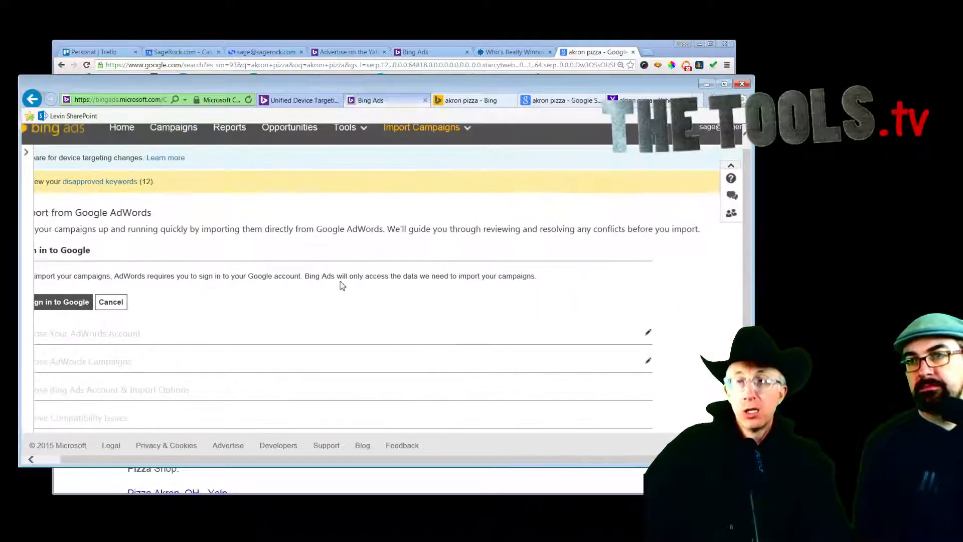
pyautogui.click(26, 152)
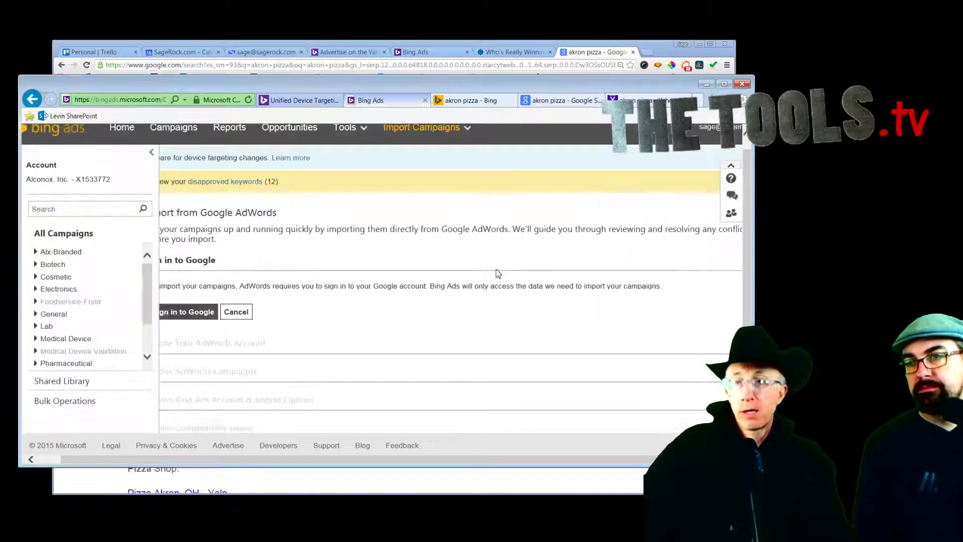
# Step: Scroll through the AdWords import page, then return to the All Campaigns overview
pyautogui.scroll(-1, 498, 273)
pyautogui.scroll(-1, 452, 321)
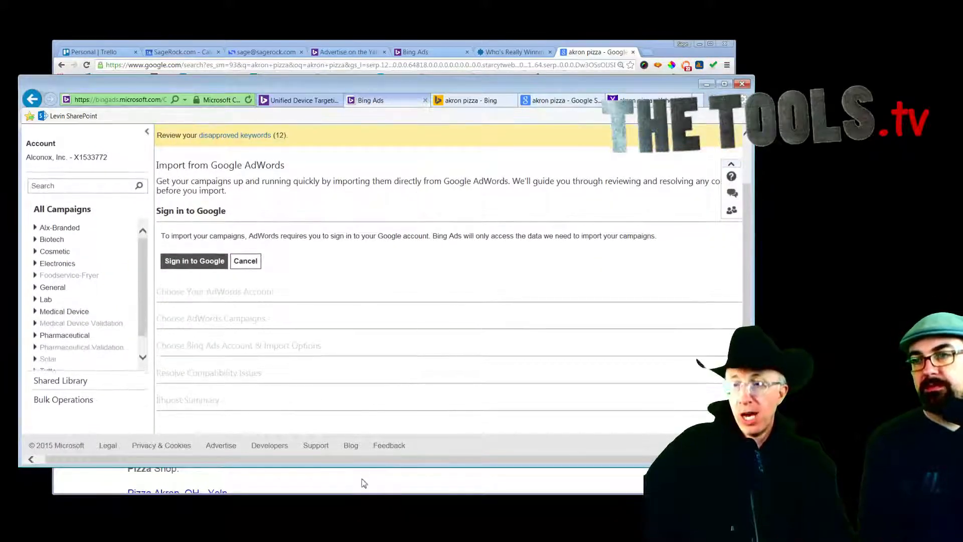
pyautogui.moveTo(365, 459); pyautogui.dragTo(266, 460)
pyautogui.scroll(1, 383, 279)
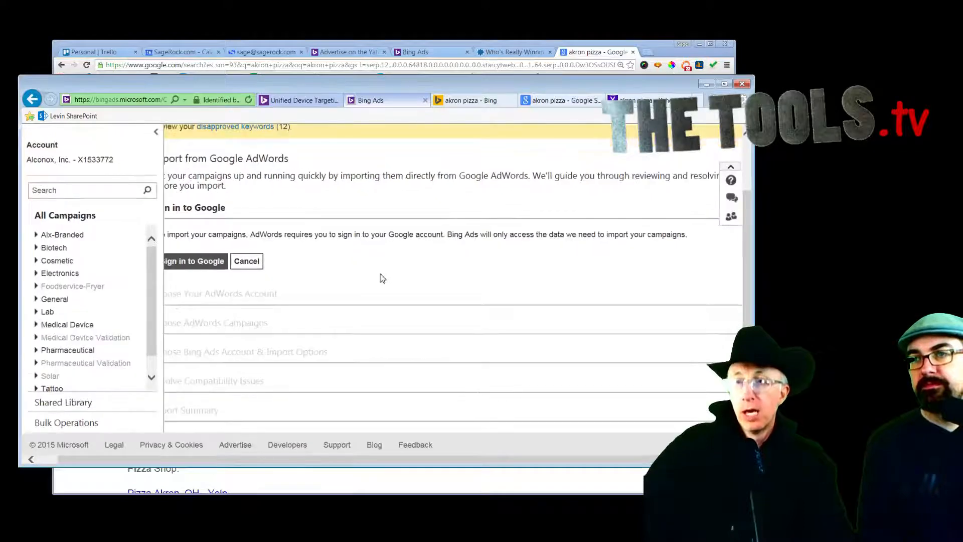
pyautogui.scroll(1, 383, 278)
pyautogui.moveTo(345, 464); pyautogui.dragTo(314, 464)
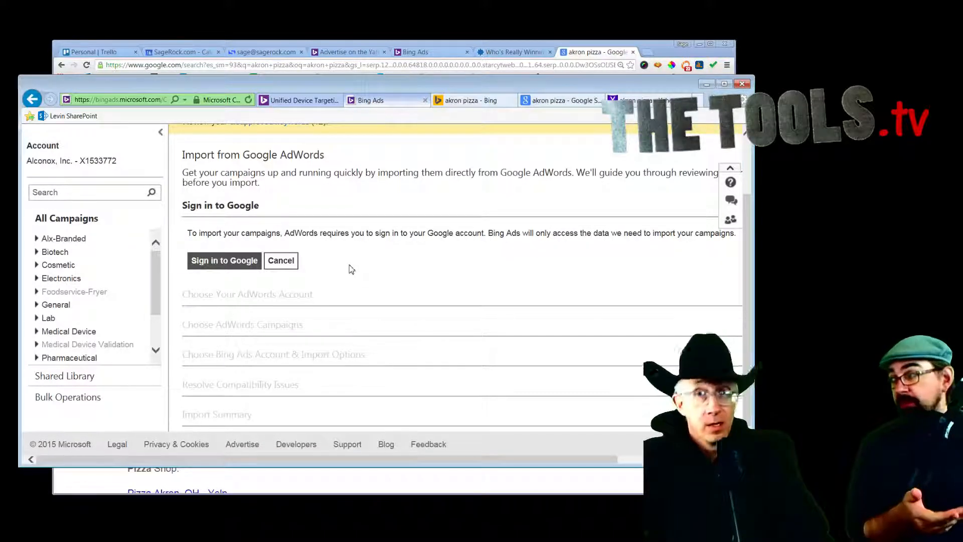
pyautogui.scroll(2, 351, 240)
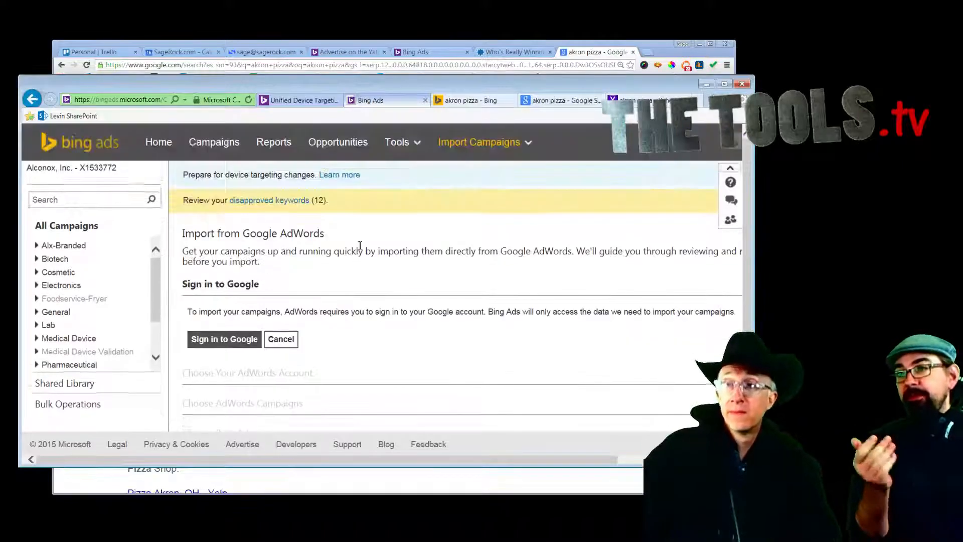
pyautogui.click(231, 141)
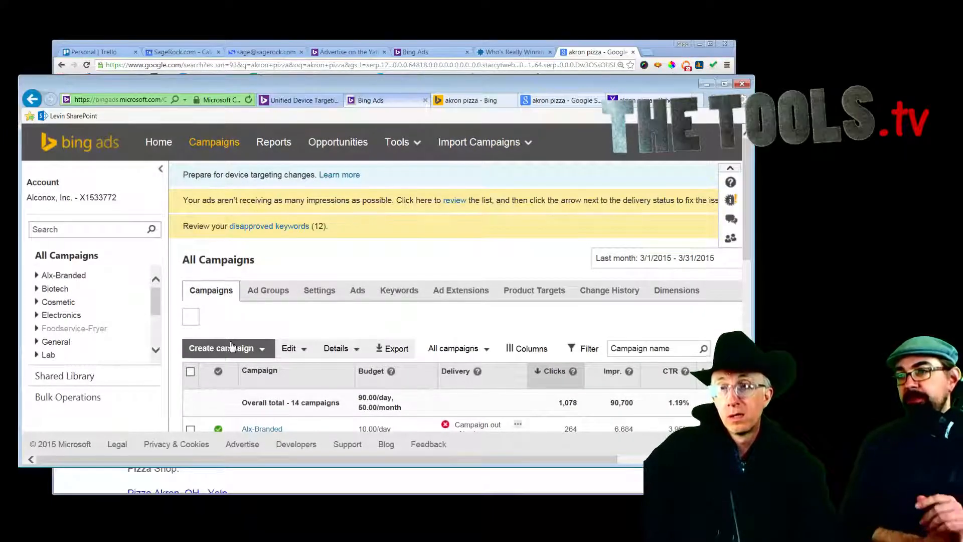
# Step: Start a new Search & content campaign and scroll to its location settings
pyautogui.click(231, 347)
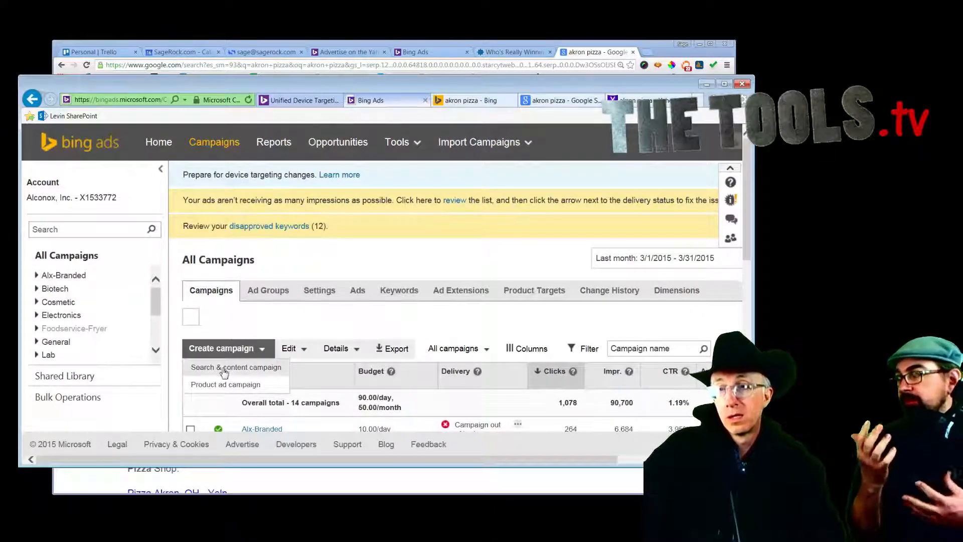
pyautogui.click(223, 368)
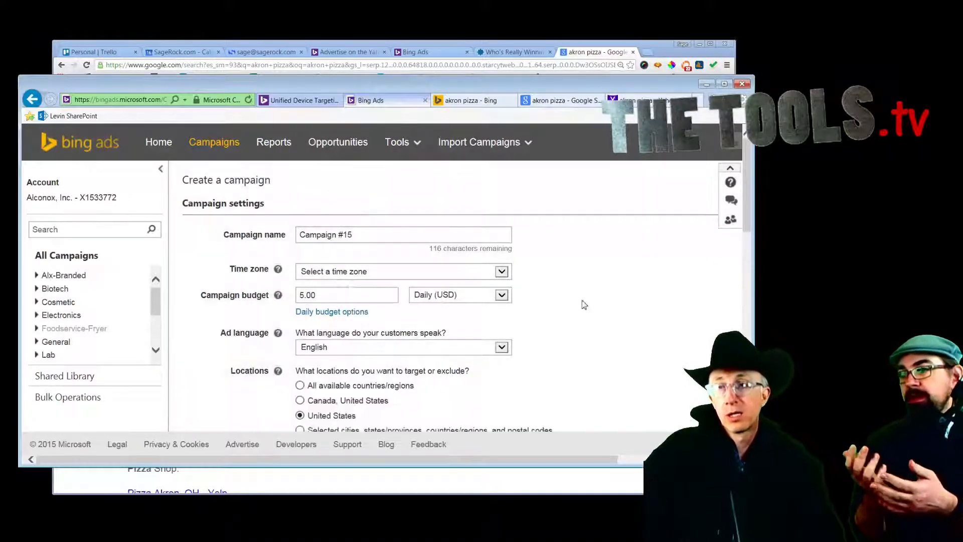
pyautogui.scroll(-1, 583, 306)
pyautogui.scroll(-3, 584, 305)
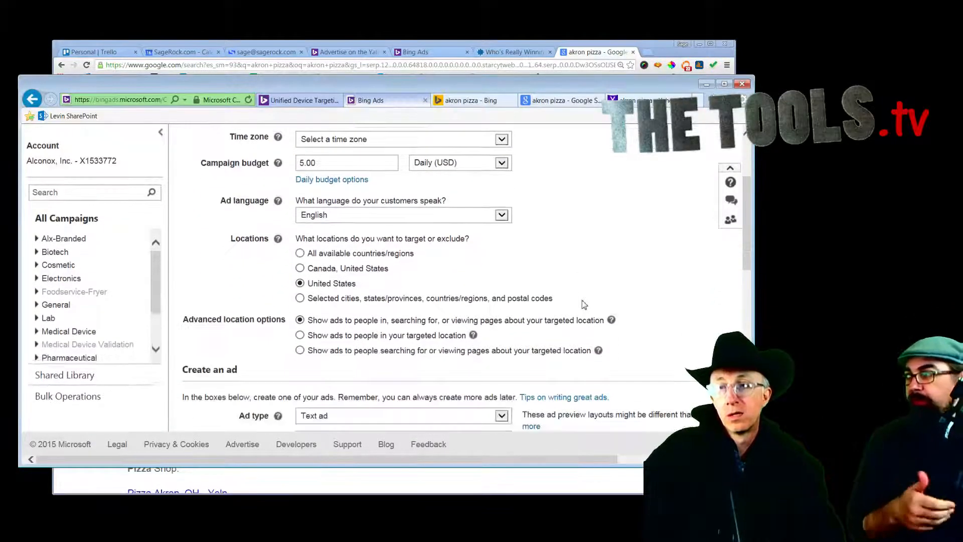
pyautogui.scroll(-1, 584, 305)
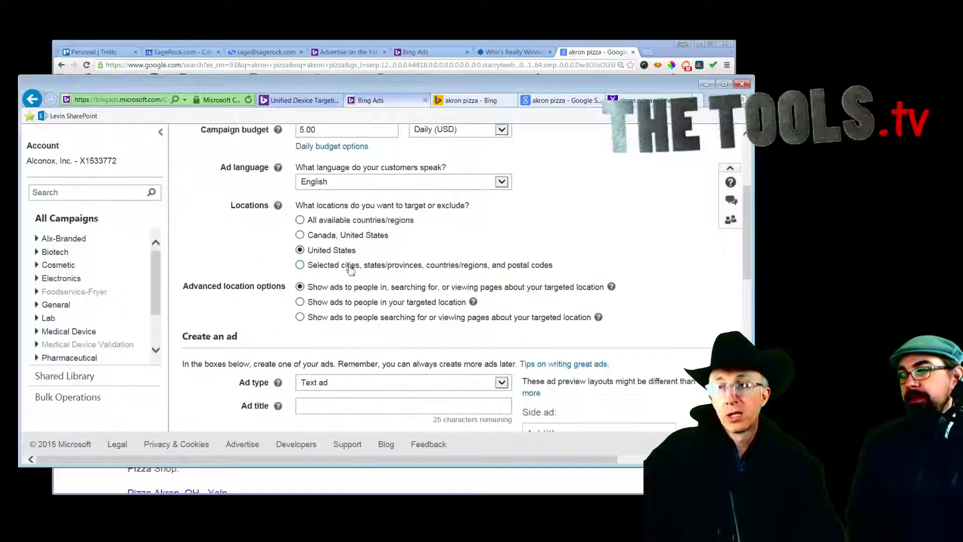
# Step: Target the city Akron, Ohio with a 0% bid increase, then view it on the map
pyautogui.click(300, 265)
pyautogui.click(341, 308)
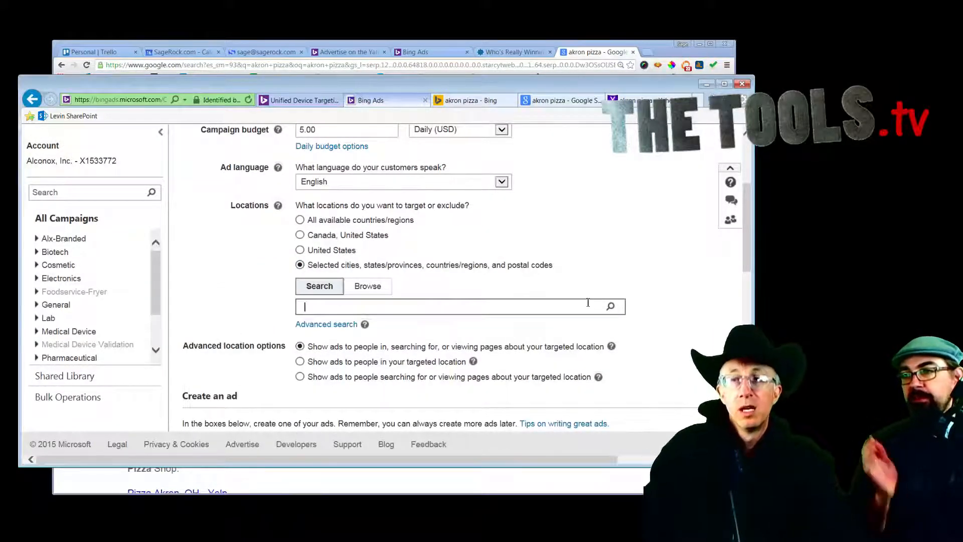
pyautogui.write('akron')
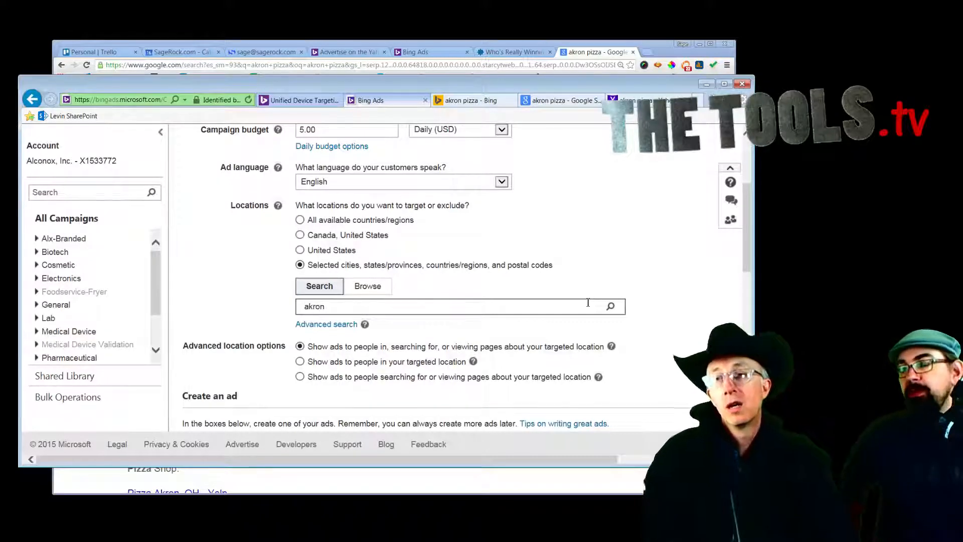
pyautogui.write(' ohio')
pyautogui.press('Return')
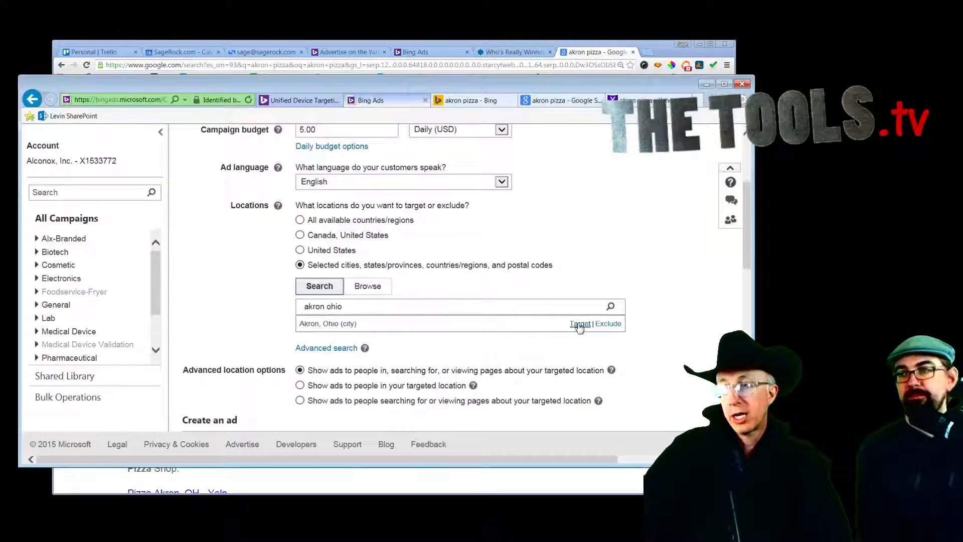
pyautogui.click(578, 324)
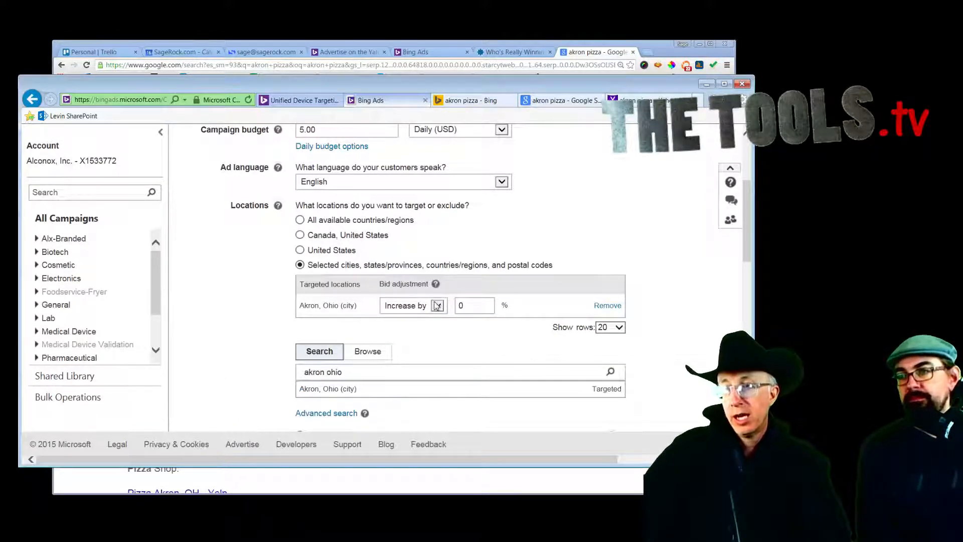
pyautogui.click(480, 306)
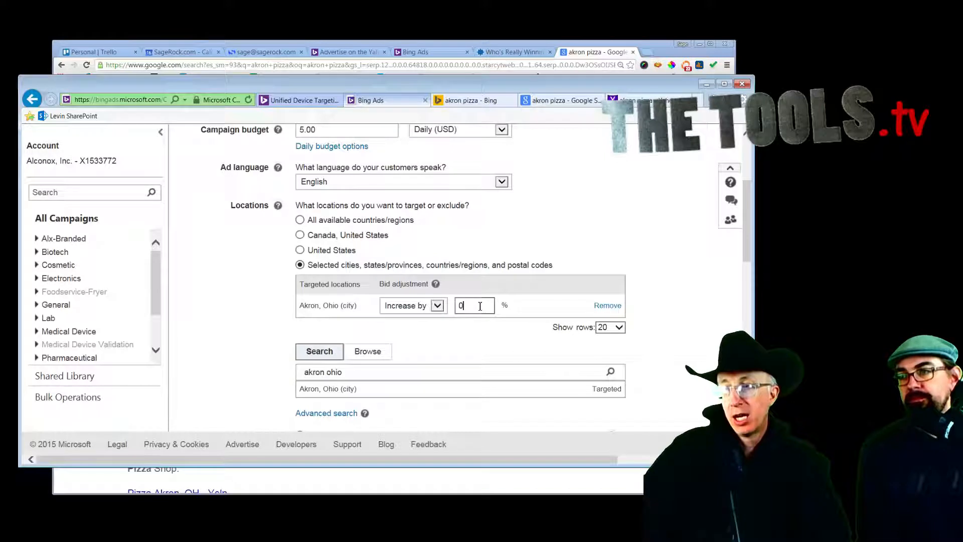
pyautogui.click(437, 307)
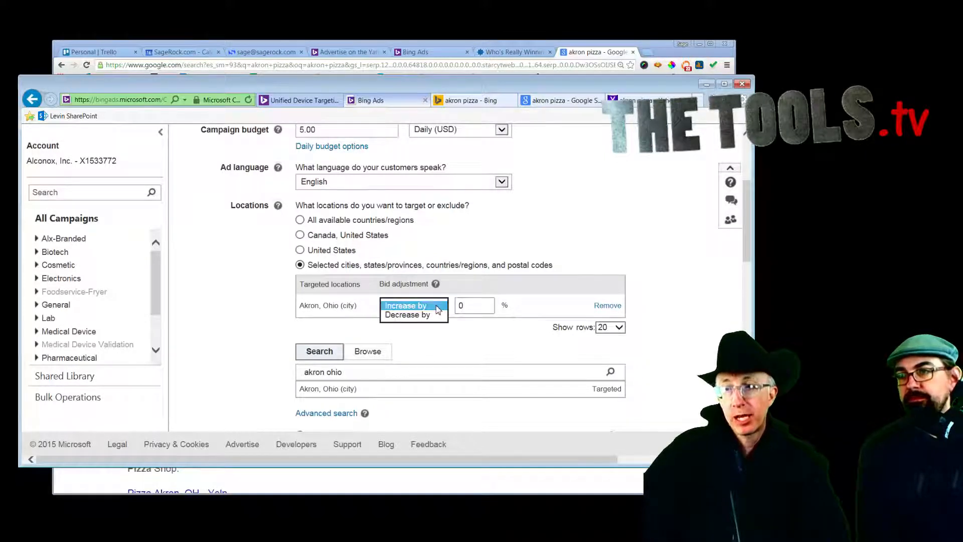
pyautogui.click(436, 306)
pyautogui.click(469, 348)
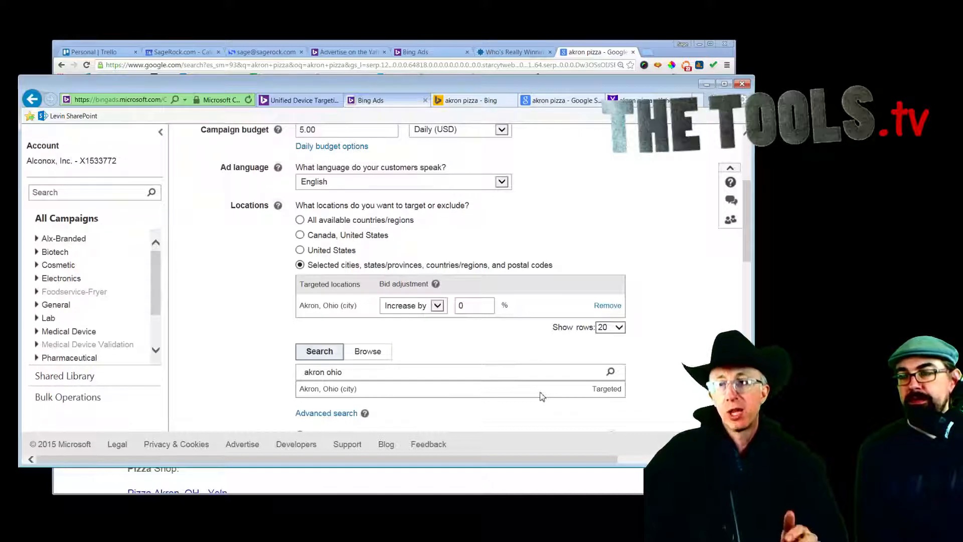
pyautogui.click(324, 413)
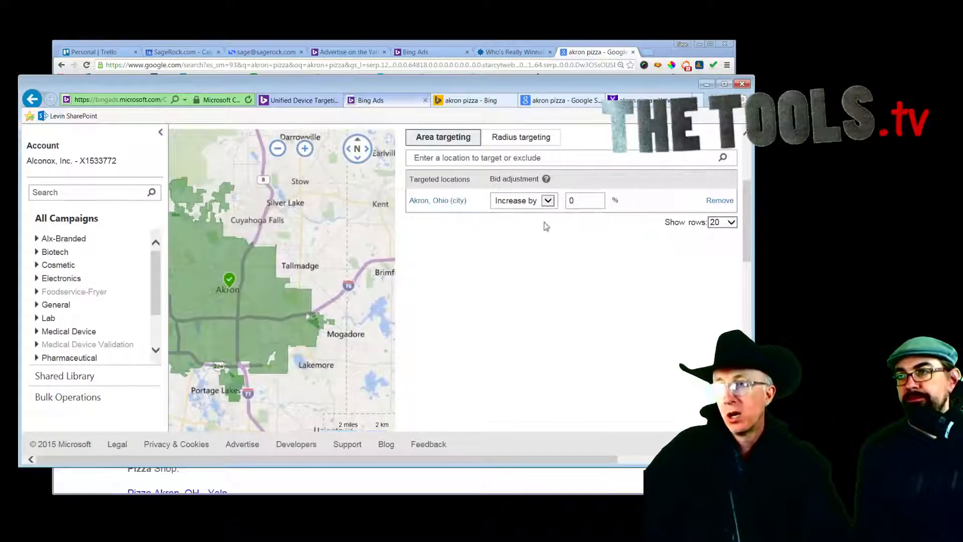
# Step: Try radius targeting, glance at the Unified Device Targeting article, then go back to Import from Google AdWords
pyautogui.click(512, 140)
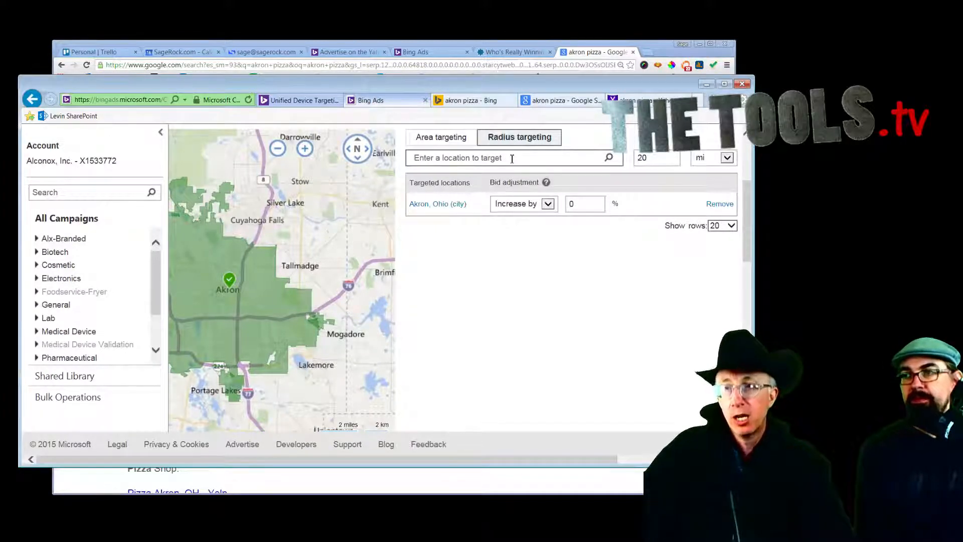
pyautogui.click(512, 159)
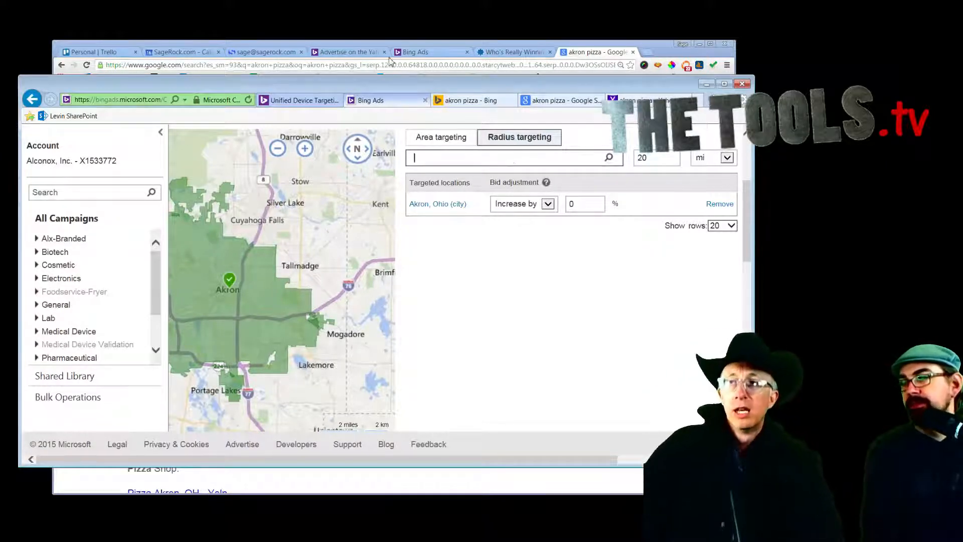
pyautogui.click(289, 100)
pyautogui.click(375, 99)
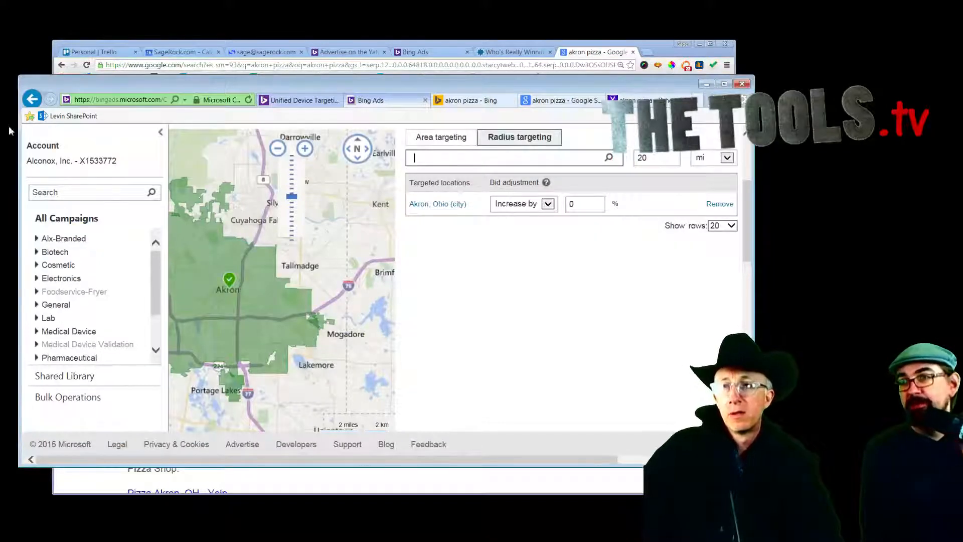
pyautogui.click(32, 98)
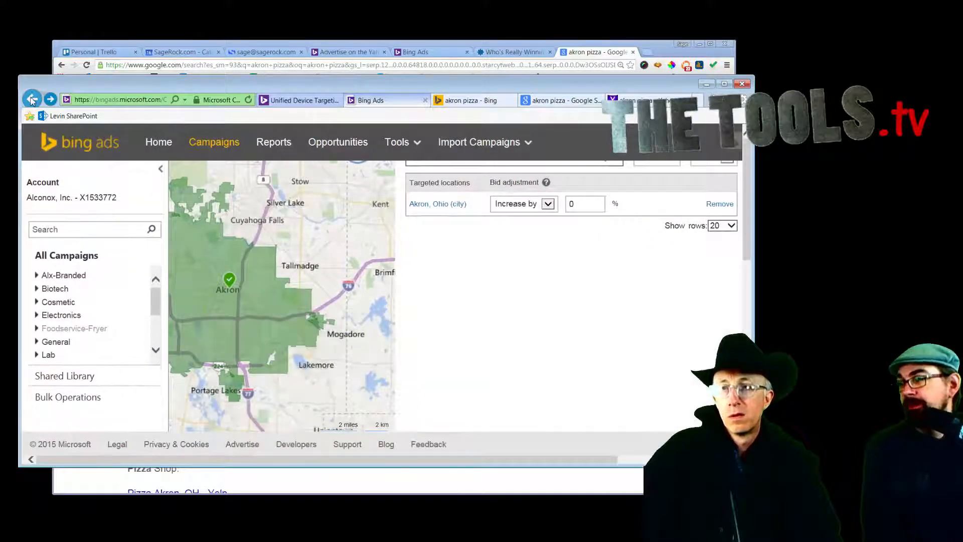
pyautogui.click(31, 99)
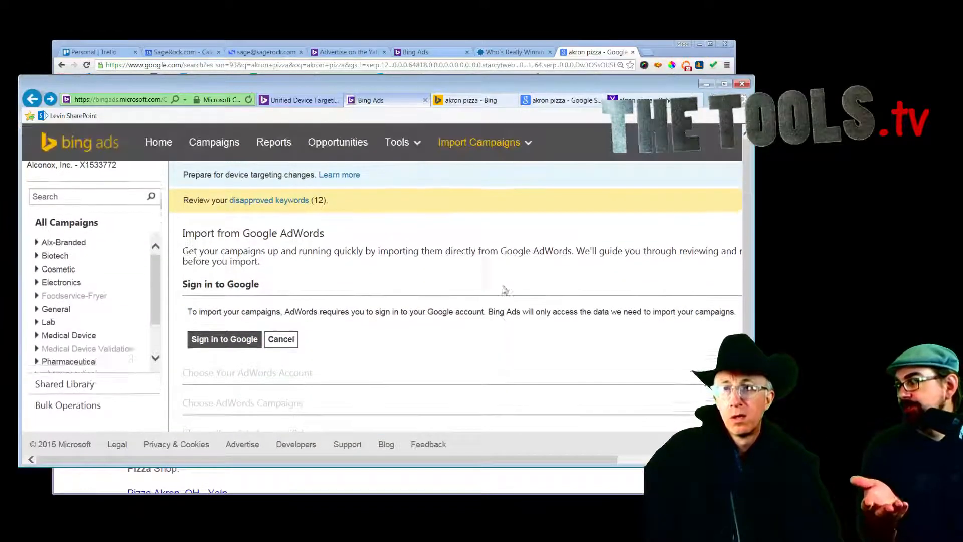
# Step: Start another Search & content campaign and scroll down to the empty ad and keyword sections
pyautogui.click(238, 145)
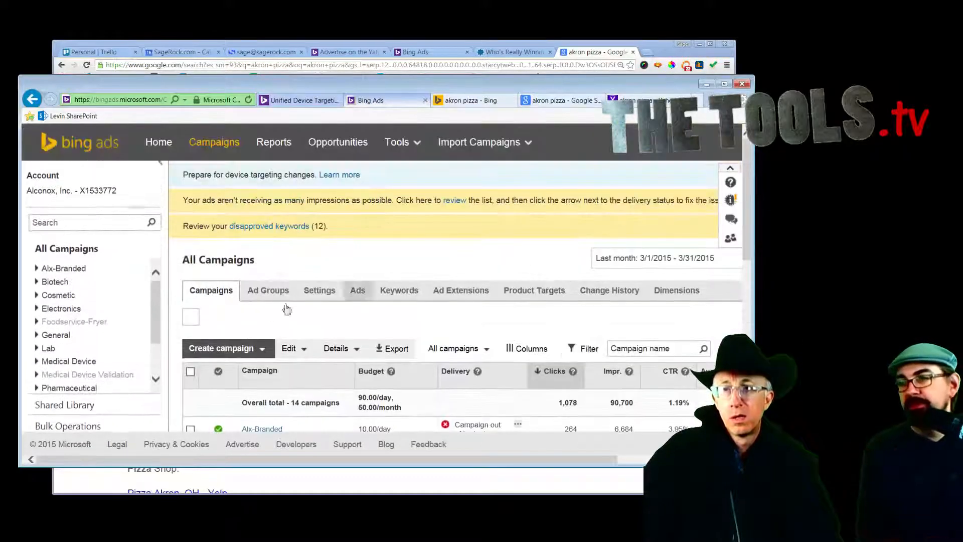
pyautogui.click(236, 348)
pyautogui.click(216, 371)
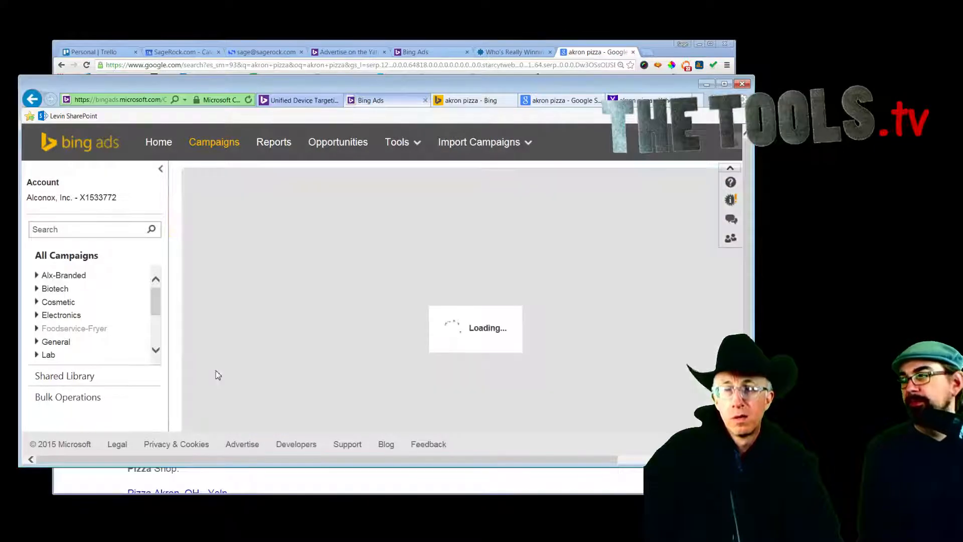
pyautogui.scroll(-3, 576, 285)
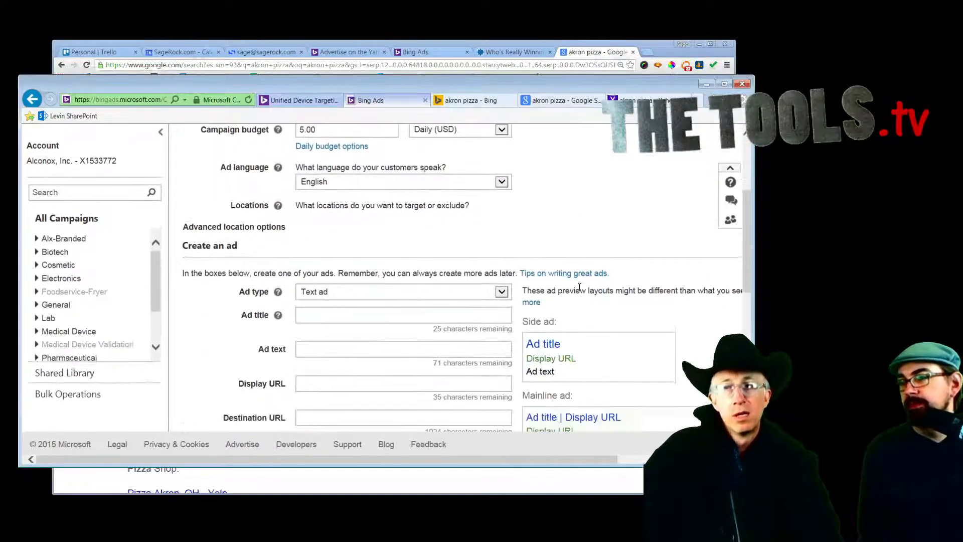
pyautogui.scroll(-2, 579, 286)
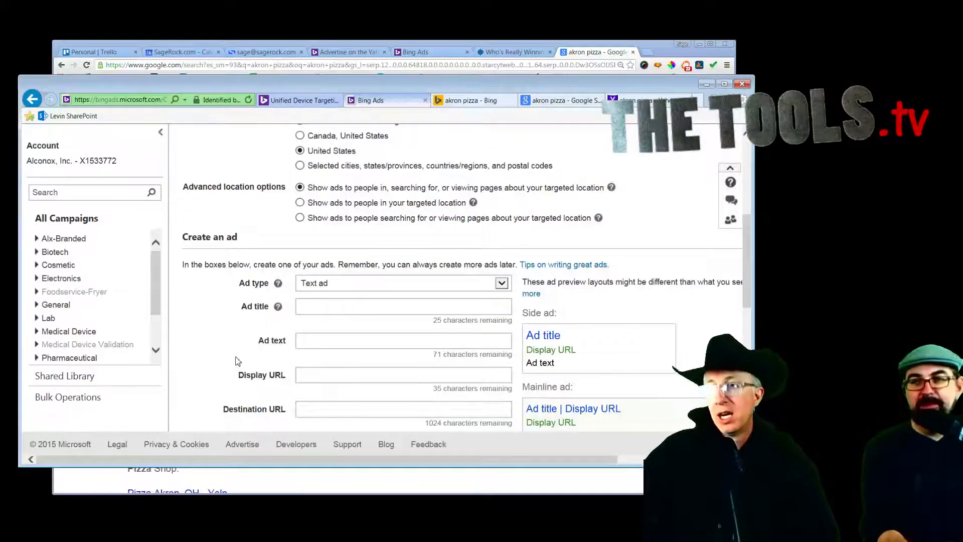
pyautogui.scroll(-1, 239, 361)
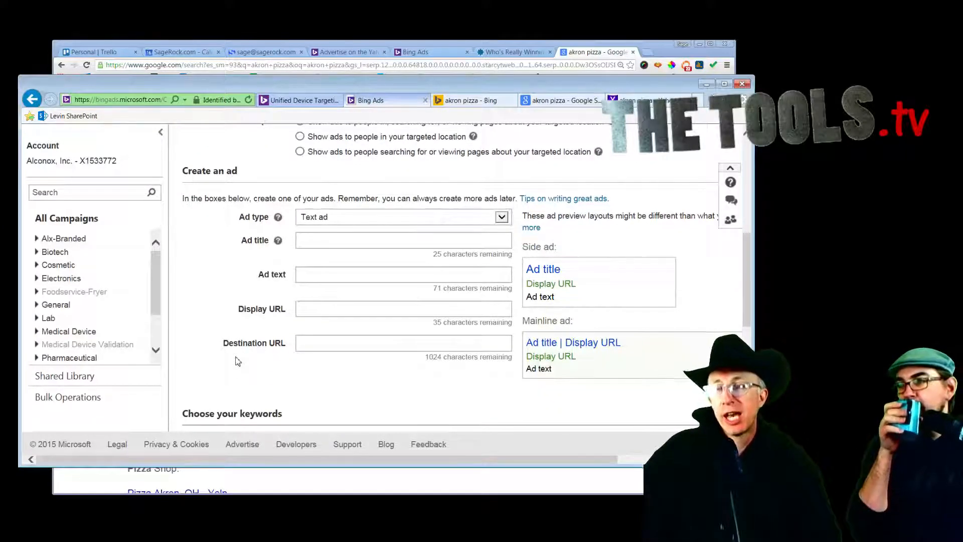
pyautogui.scroll(-2, 238, 361)
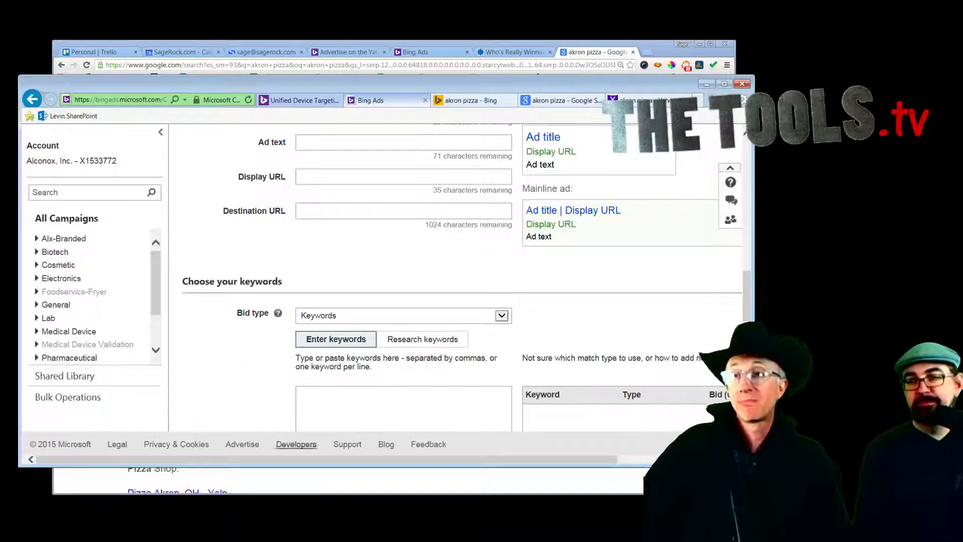
# Step: Get keyword suggestions for 'pizza' with the Research Keywords tool
pyautogui.scroll(3, 401, 259)
pyautogui.scroll(6, 405, 262)
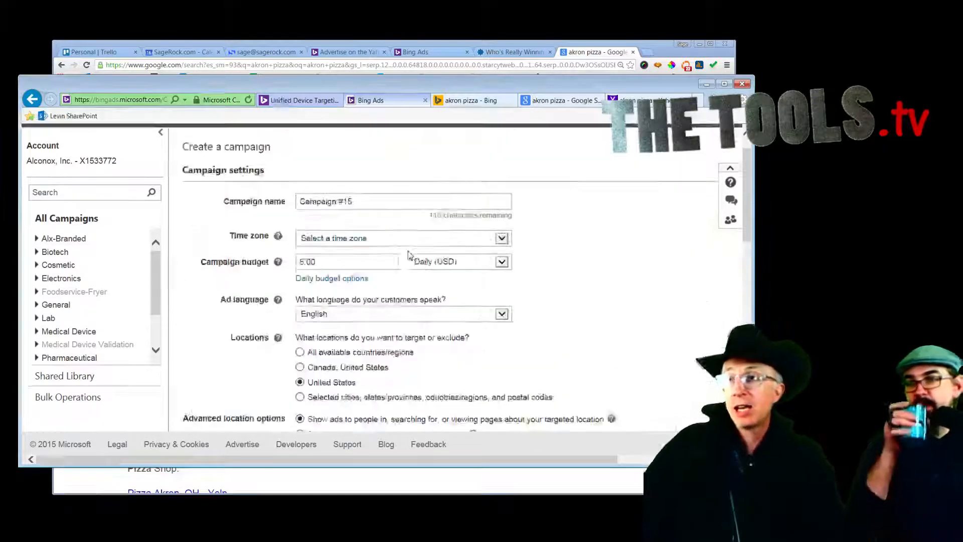
pyautogui.click(404, 145)
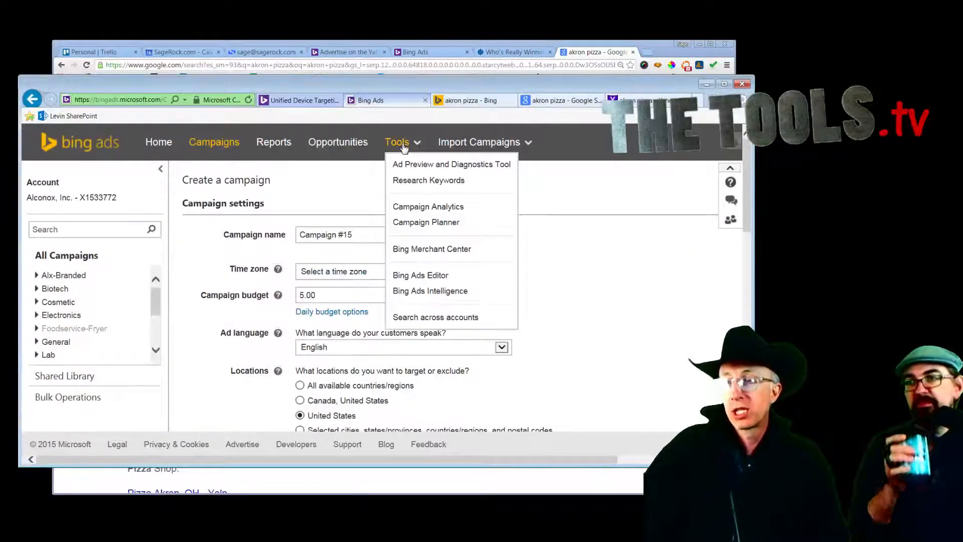
pyautogui.click(418, 183)
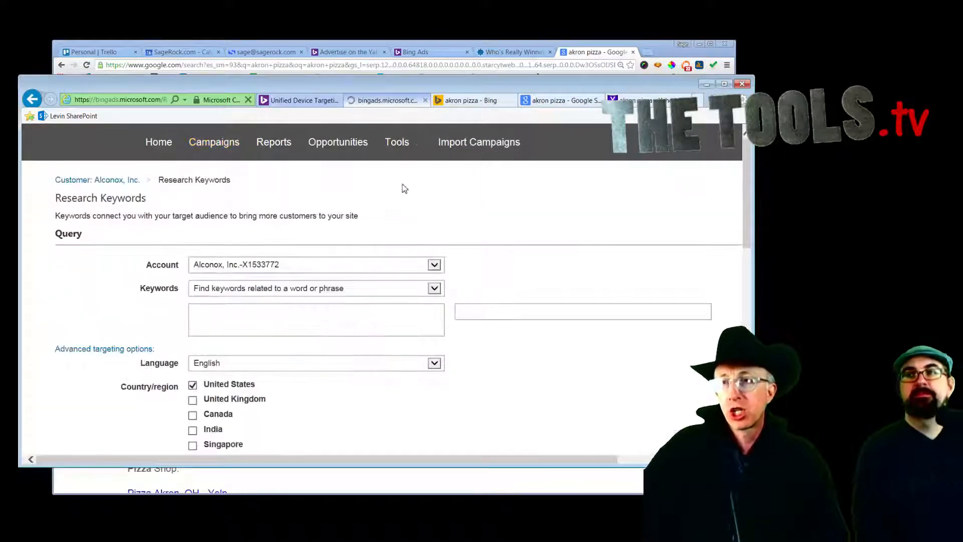
pyautogui.scroll(-2, 402, 188)
pyautogui.click(347, 250)
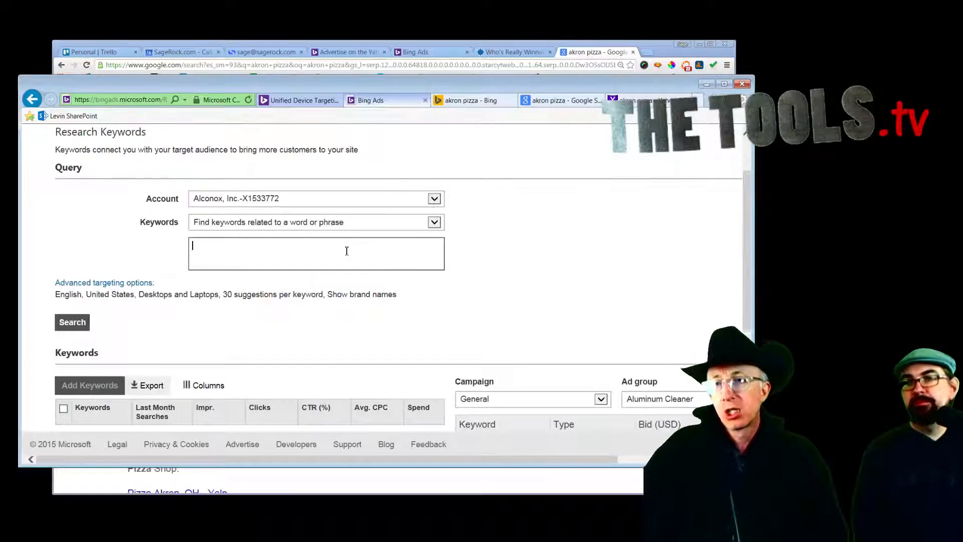
pyautogui.write('pizza')
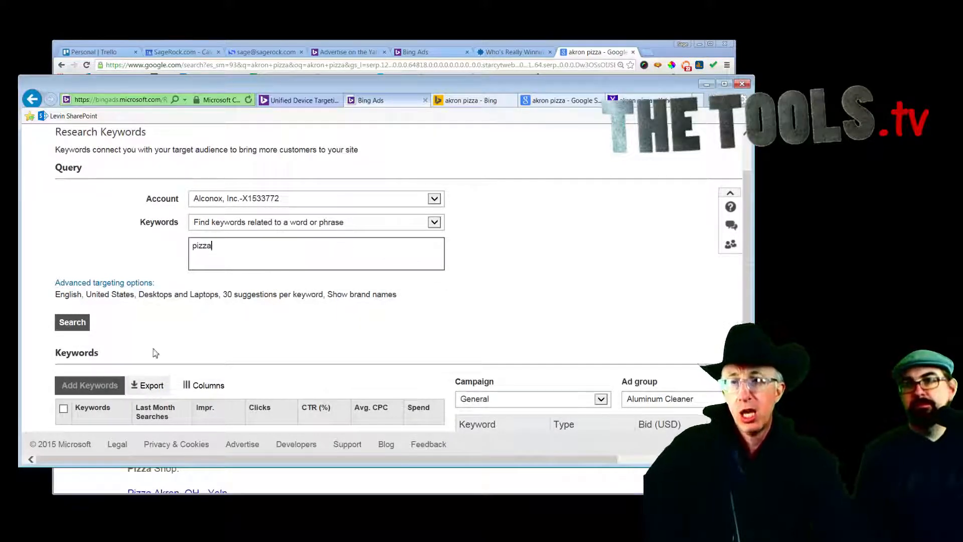
pyautogui.click(72, 322)
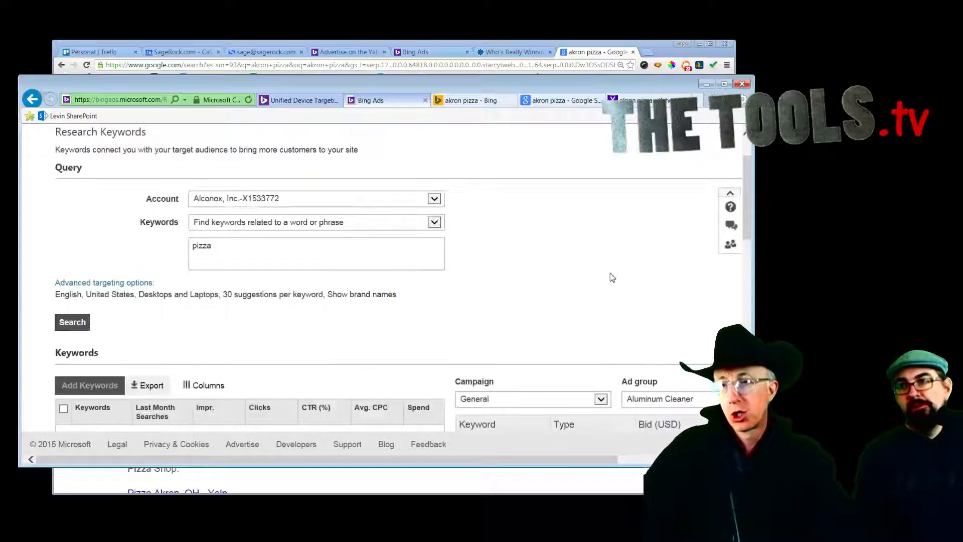
pyautogui.scroll(-4, 596, 278)
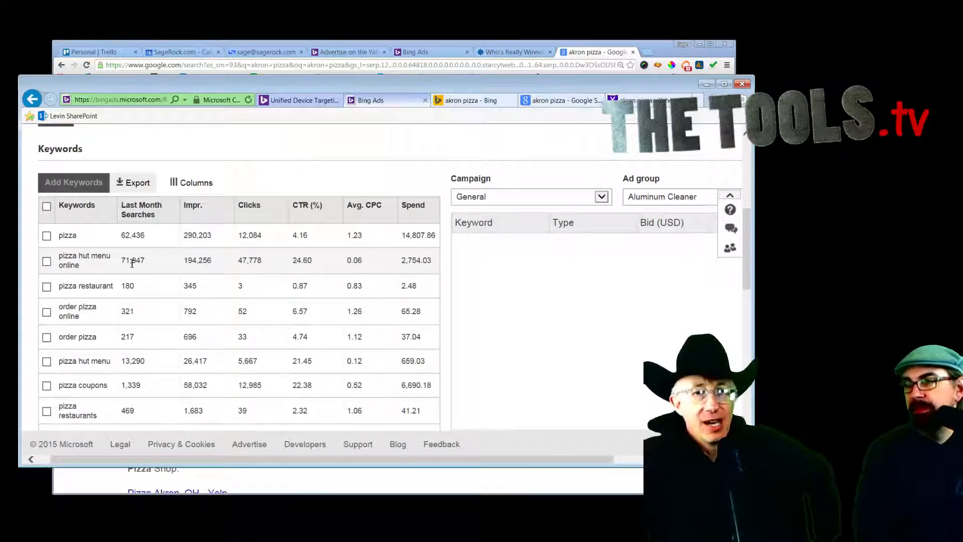
pyautogui.scroll(-5, 132, 264)
pyautogui.scroll(-6, 132, 269)
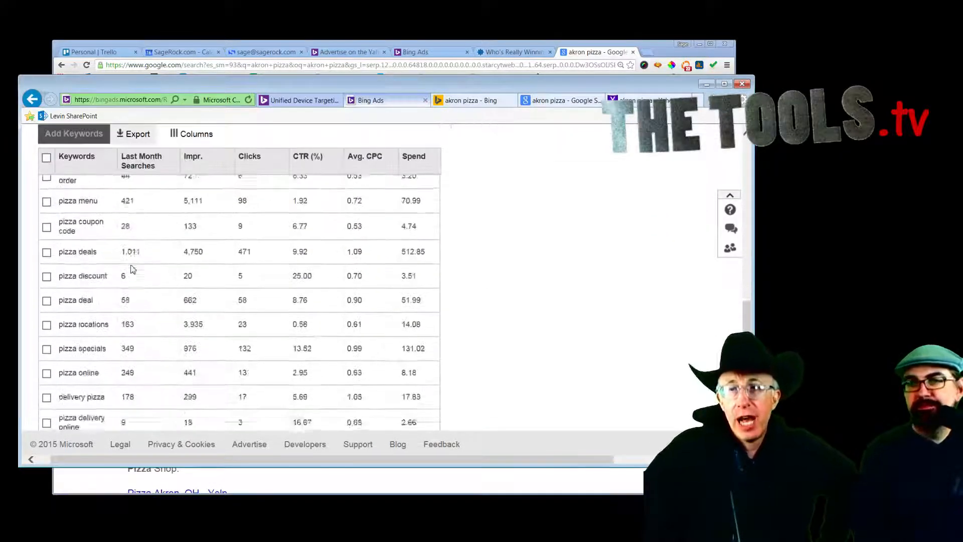
pyautogui.scroll(15, 132, 270)
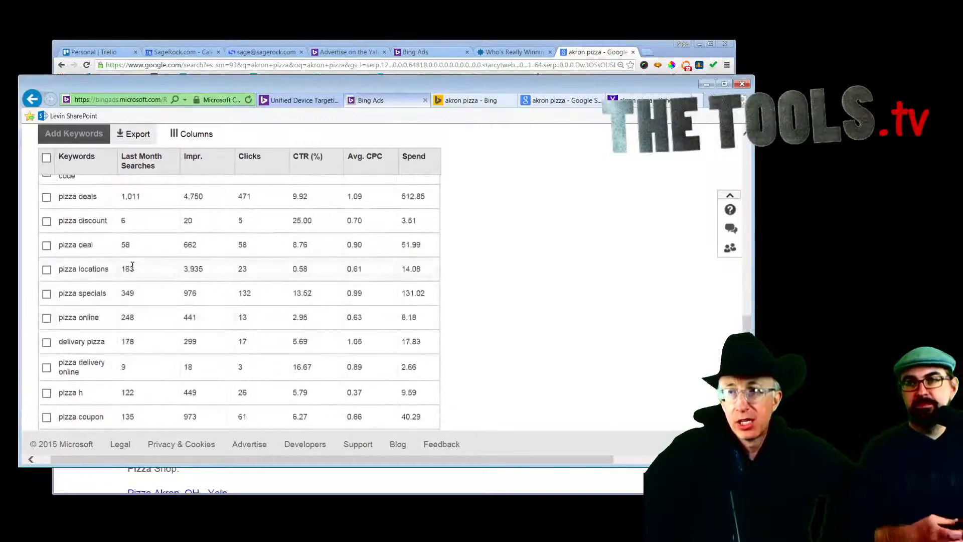
pyautogui.scroll(-2, 133, 268)
pyautogui.scroll(-1, 133, 268)
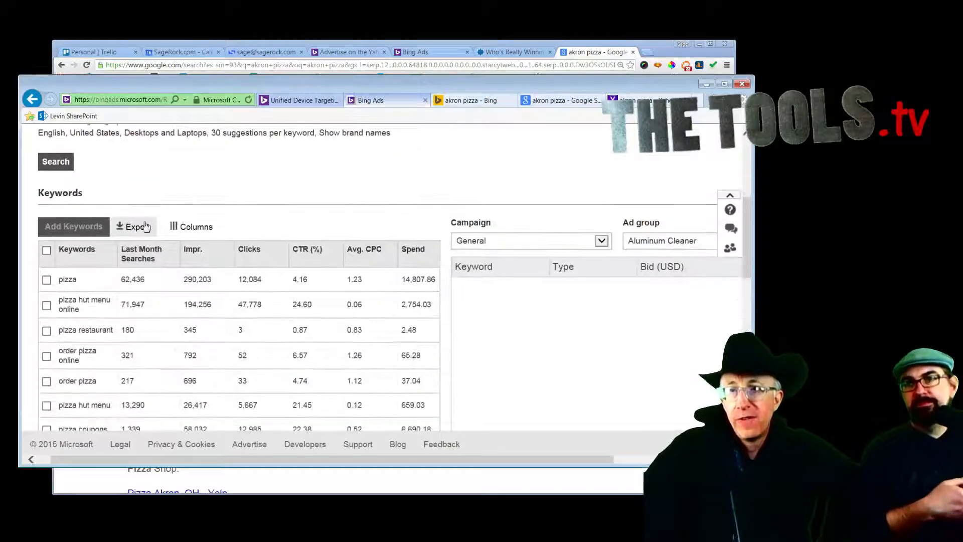
# Step: Export the suggestions as Keyword Suggestions.csv, open it in Excel, then return to the page
pyautogui.click(136, 227)
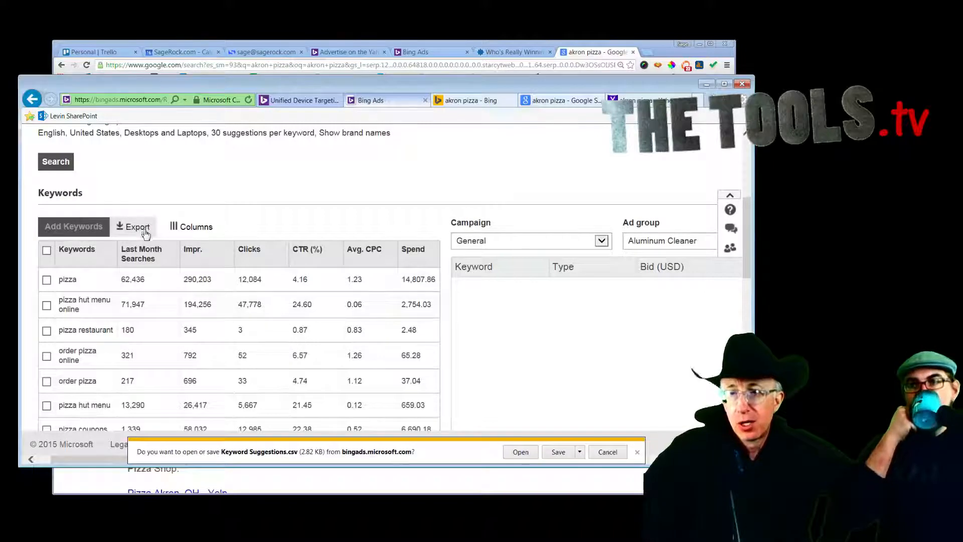
pyautogui.click(557, 452)
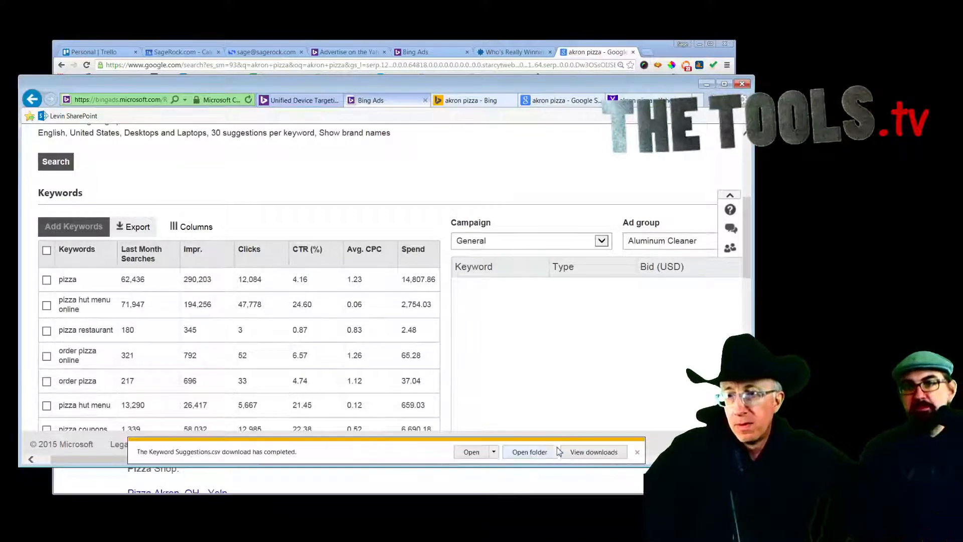
pyautogui.click(469, 457)
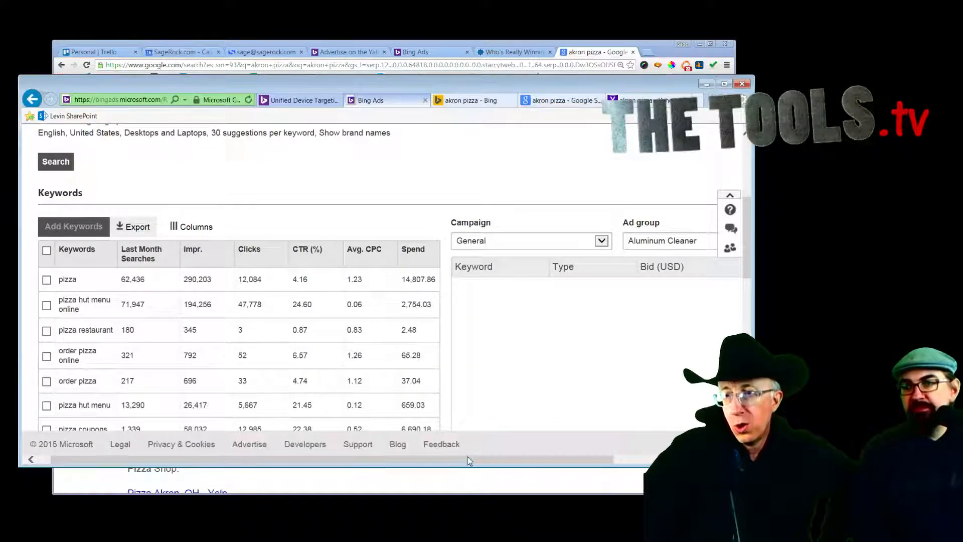
pyautogui.scroll(-5, 285, 284)
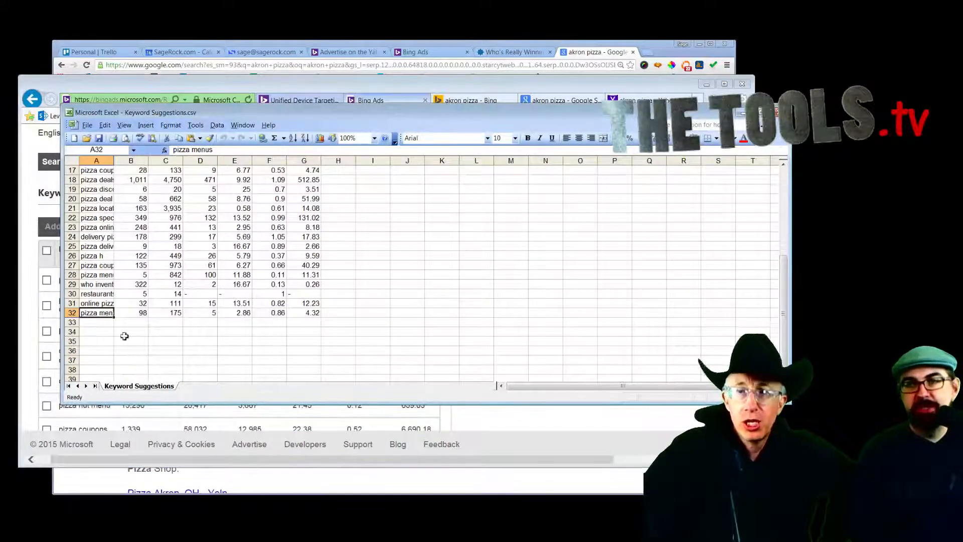
pyautogui.click(531, 427)
pyautogui.scroll(3, 523, 403)
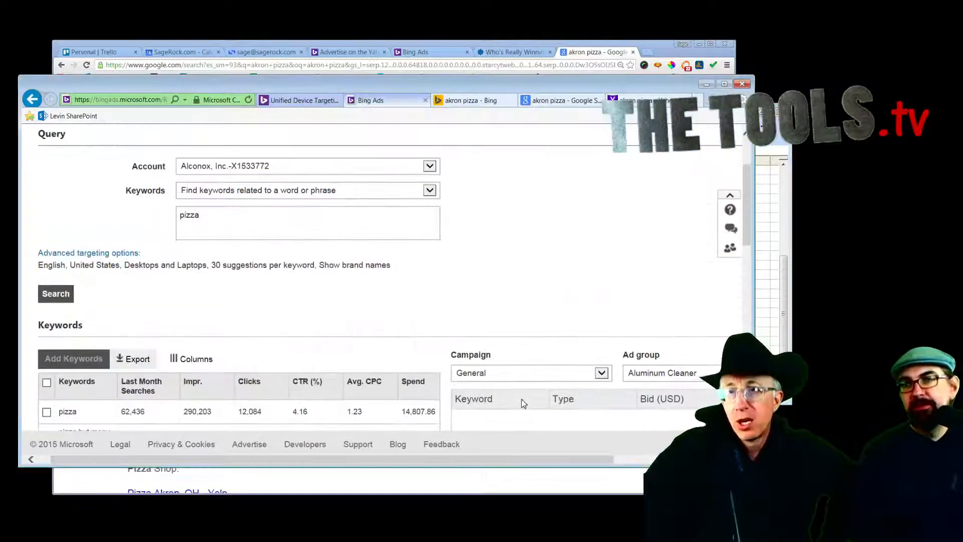
pyautogui.scroll(-2, 523, 404)
pyautogui.scroll(-10, 524, 404)
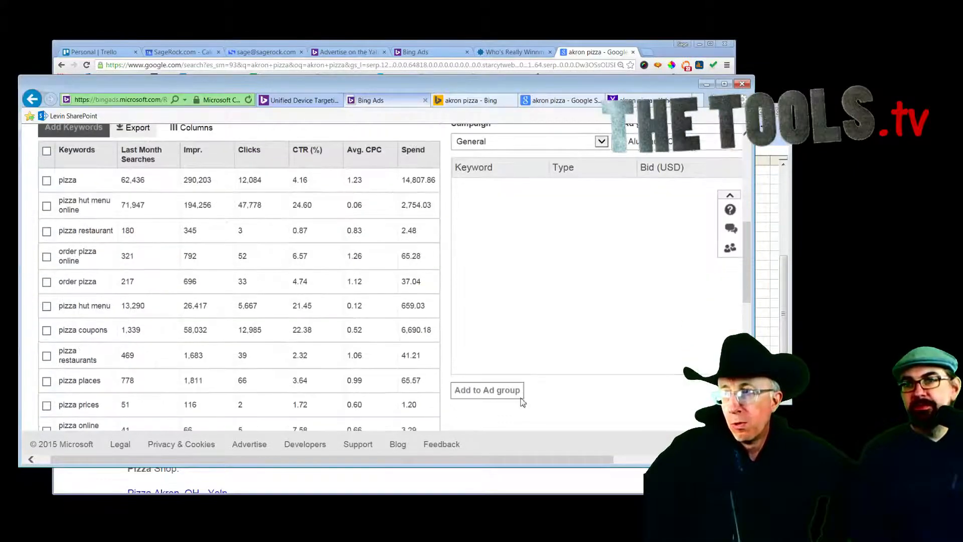
pyautogui.scroll(10, 519, 402)
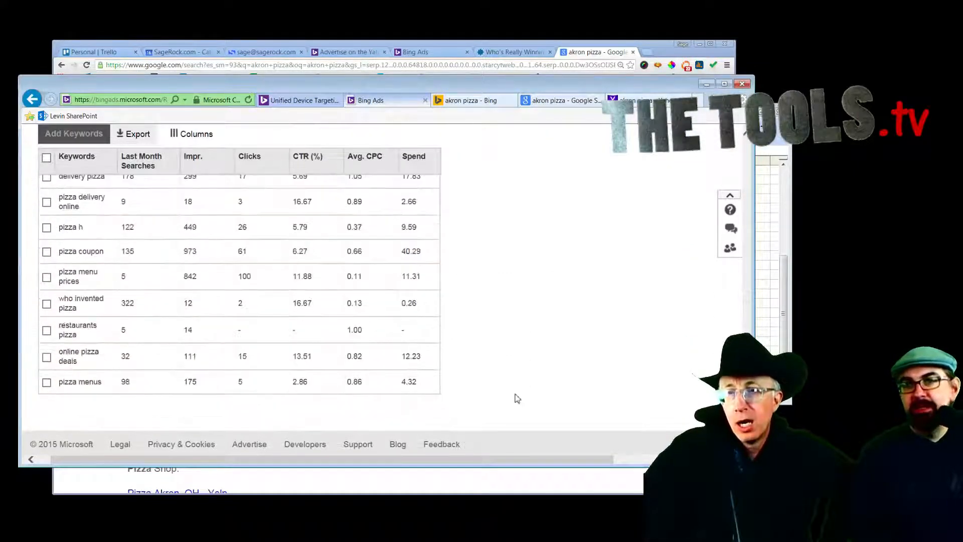
pyautogui.scroll(2, 525, 350)
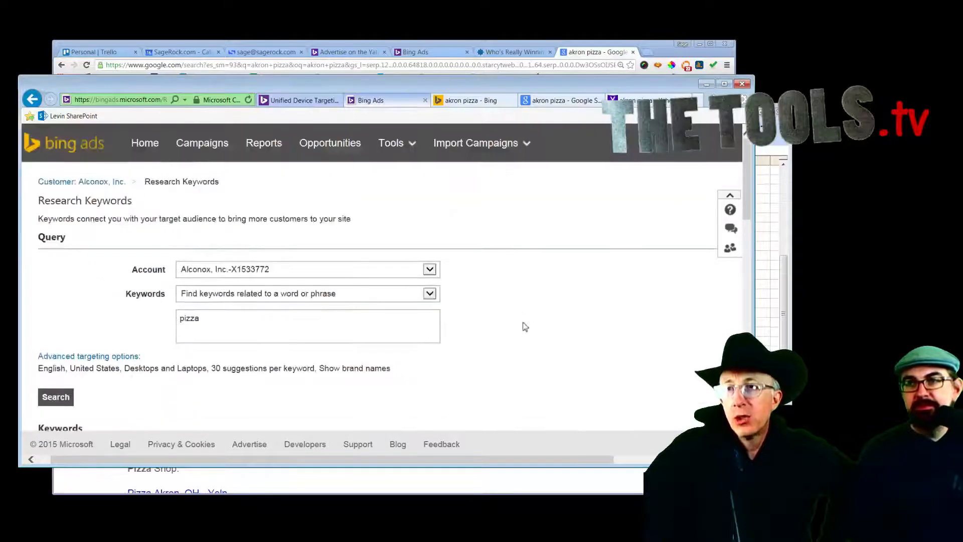
# Step: Read the Bing Ads Intelligence download page from Tools, then return to the pizza keyword research
pyautogui.click(391, 151)
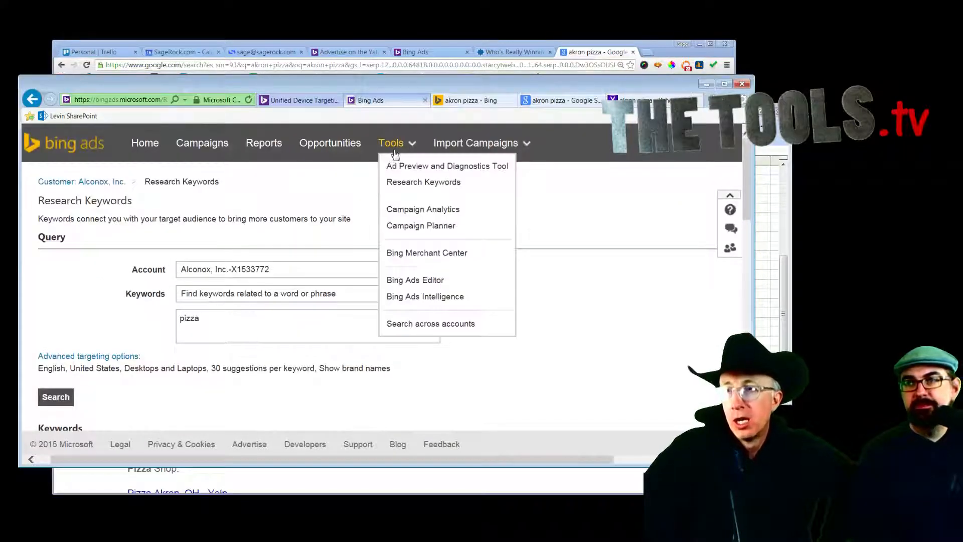
pyautogui.click(419, 297)
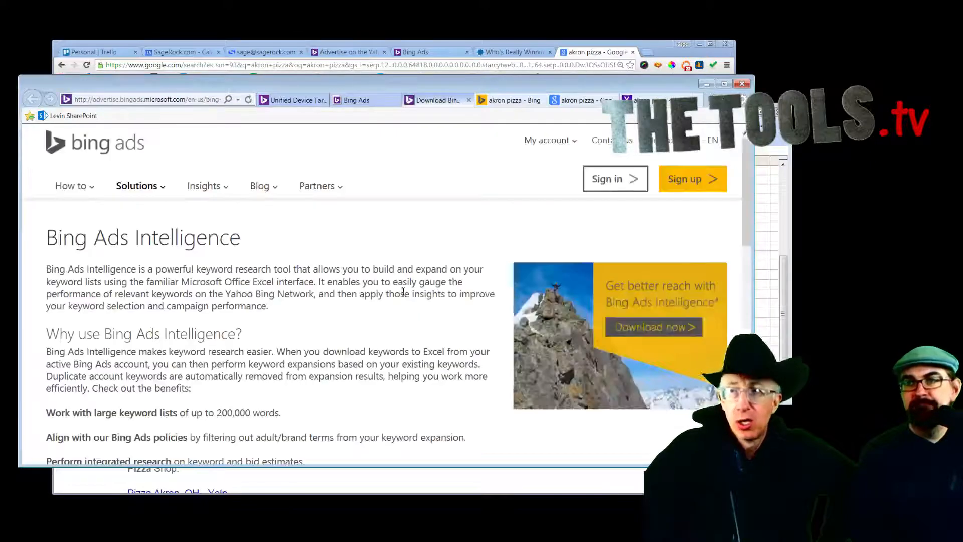
pyautogui.scroll(-1, 403, 291)
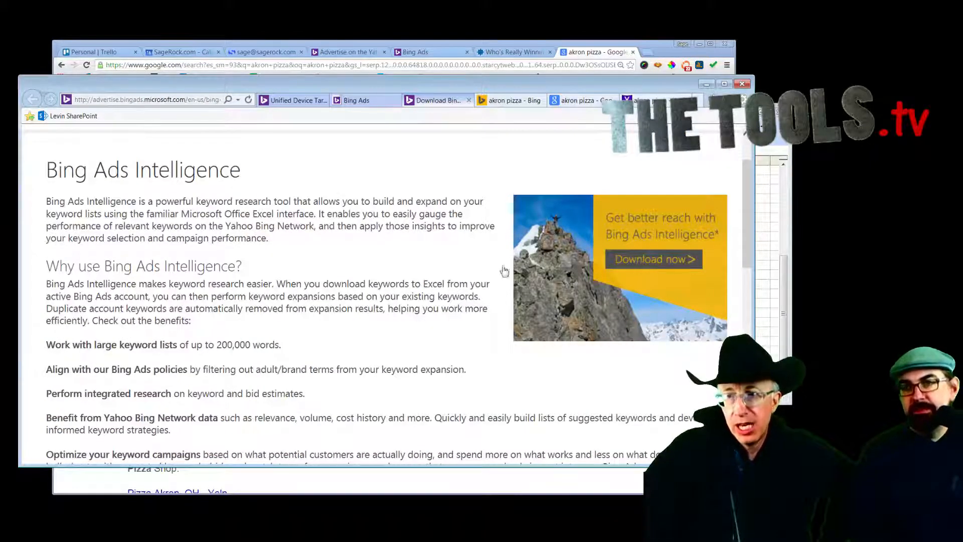
pyautogui.scroll(-4, 502, 271)
pyautogui.scroll(-1, 450, 271)
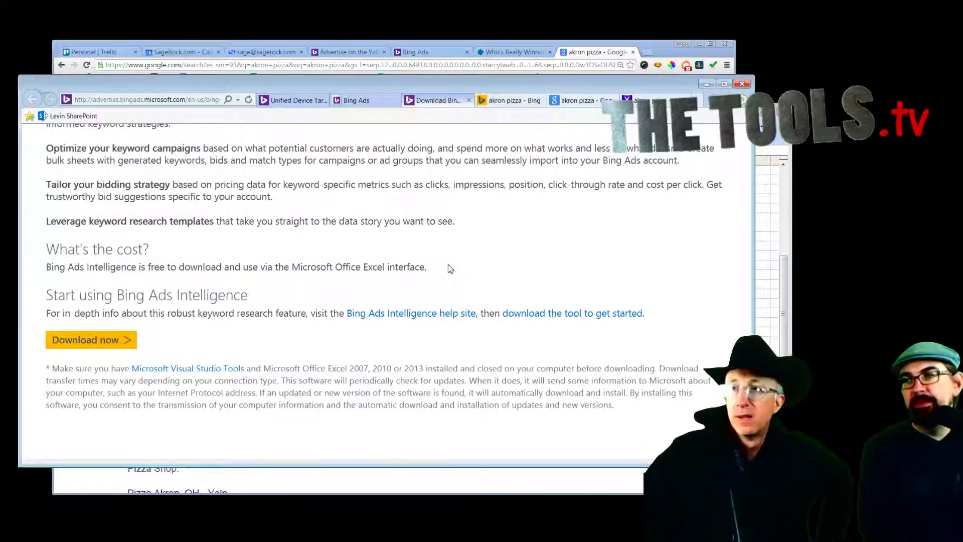
pyautogui.click(363, 103)
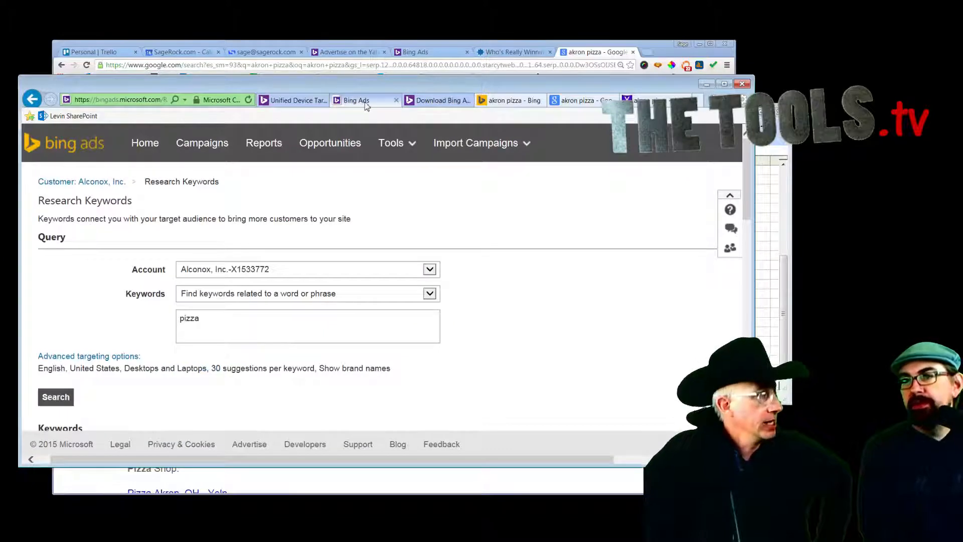
pyautogui.click(391, 143)
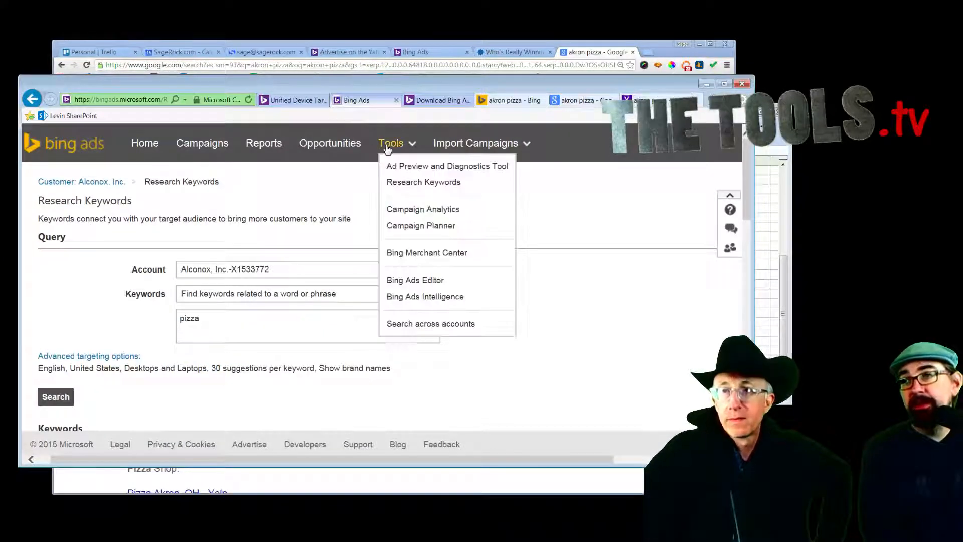
pyautogui.click(401, 167)
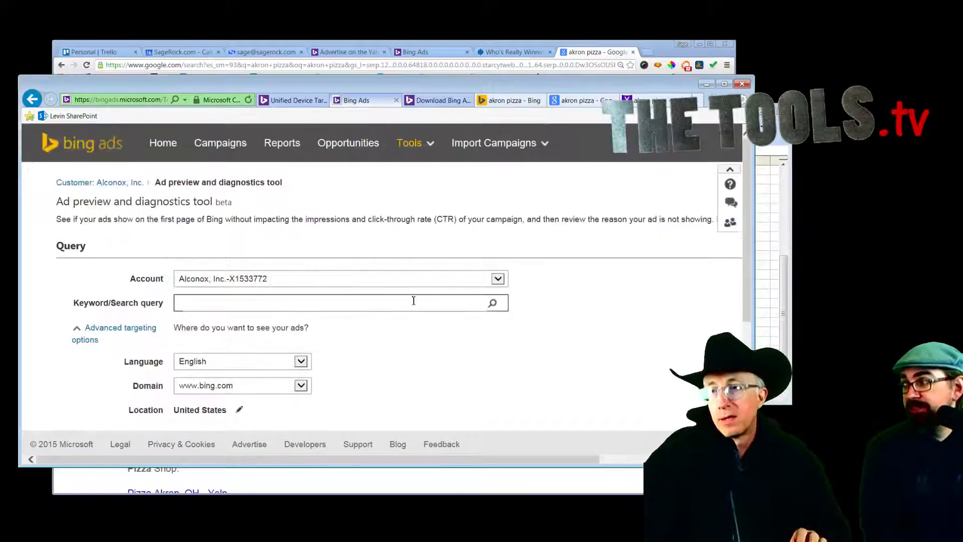
pyautogui.write('ustr')
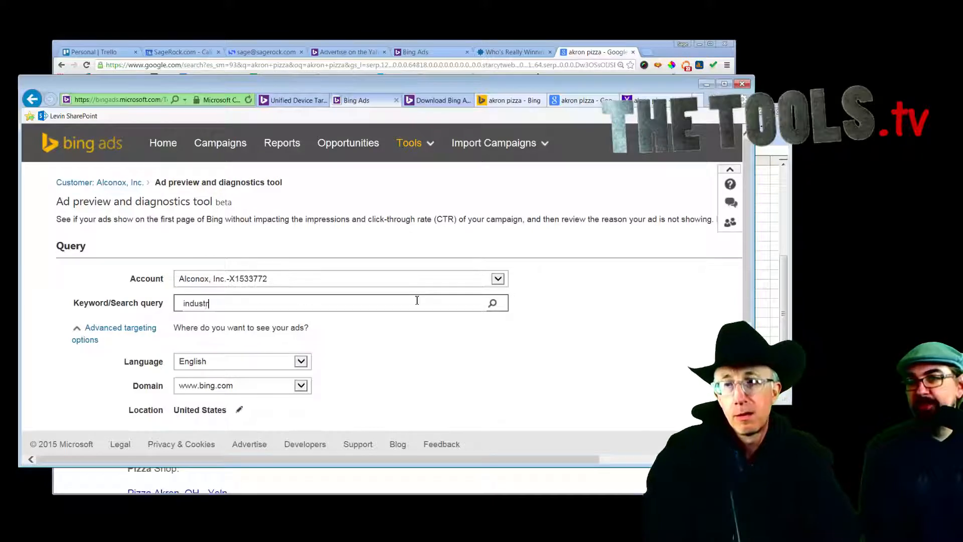
pyautogui.write('ial cleaning')
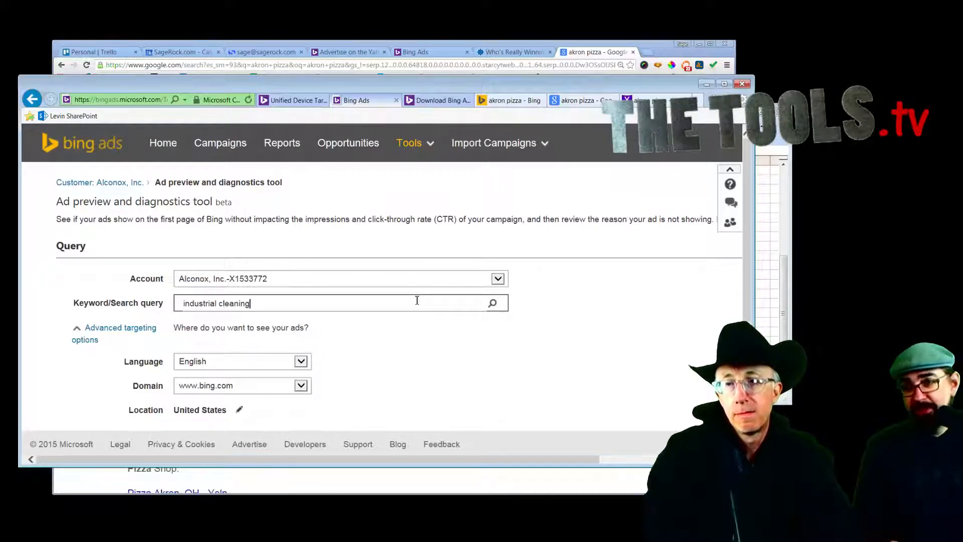
pyautogui.scroll(-3, 475, 374)
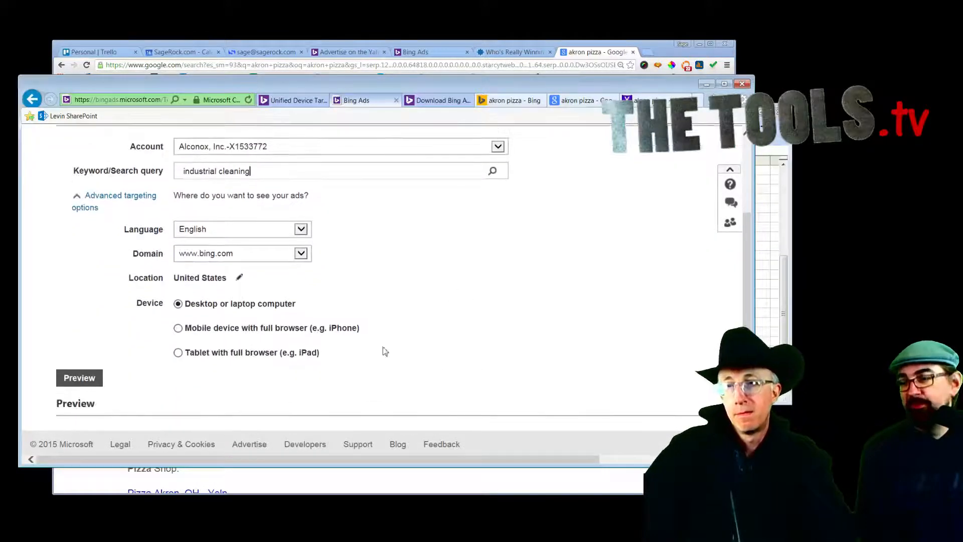
pyautogui.click(82, 379)
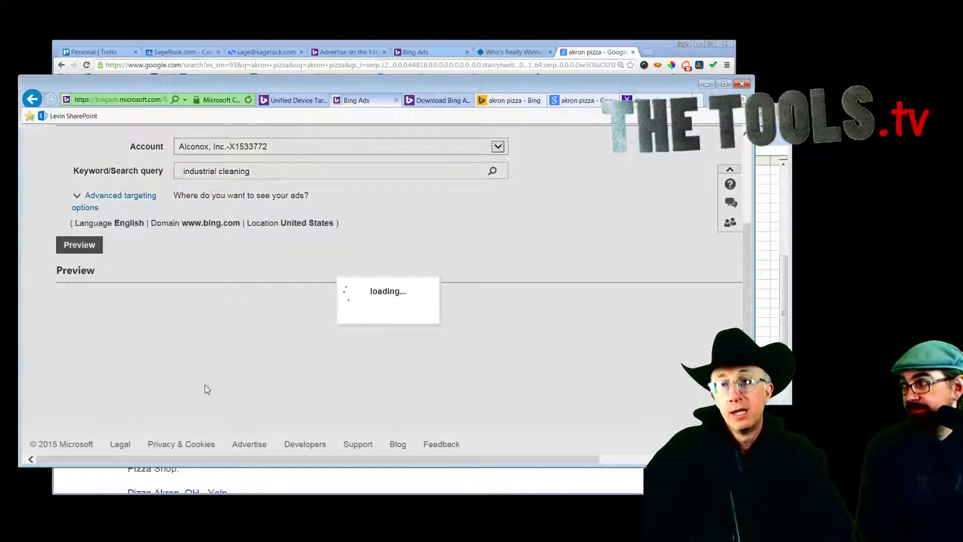
pyautogui.scroll(-2, 545, 293)
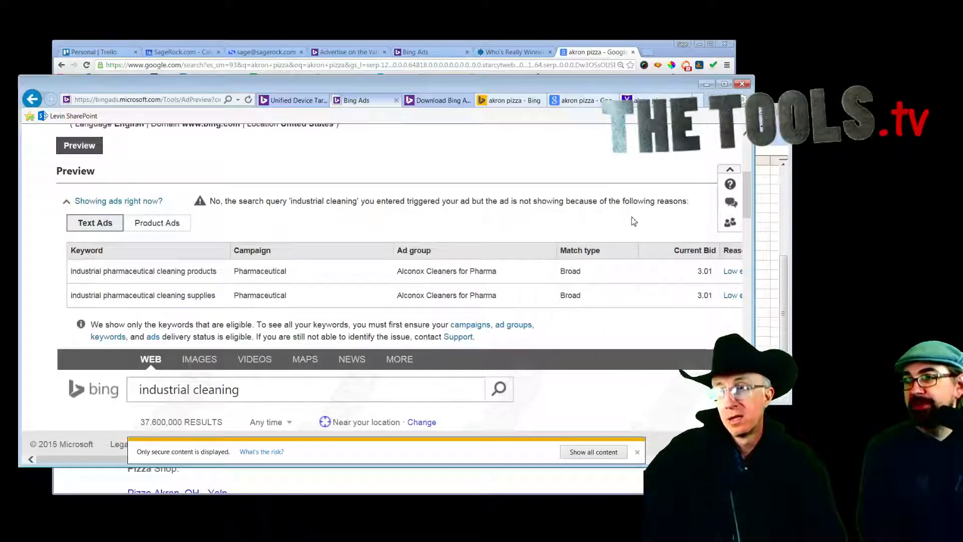
pyautogui.scroll(-2, 634, 221)
pyautogui.scroll(-3, 634, 221)
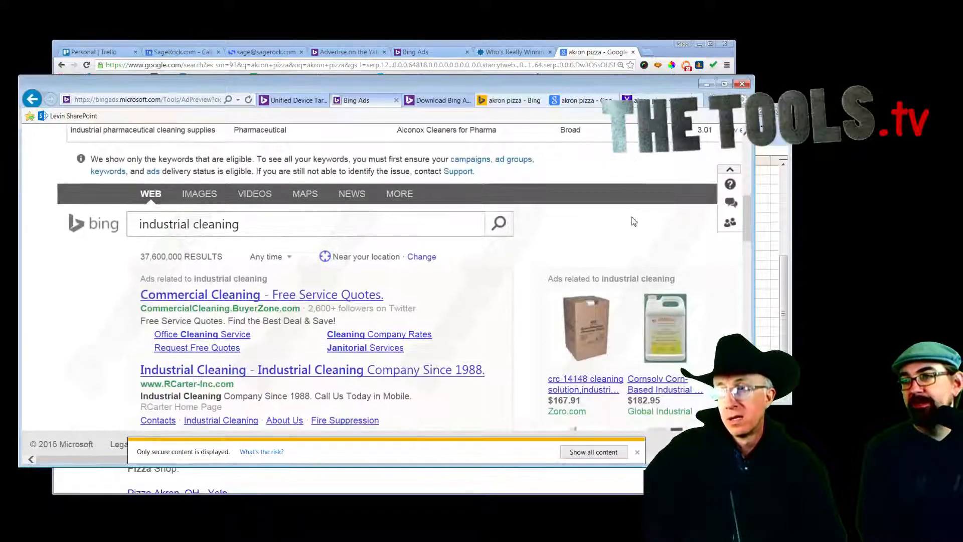
pyautogui.scroll(-3, 633, 221)
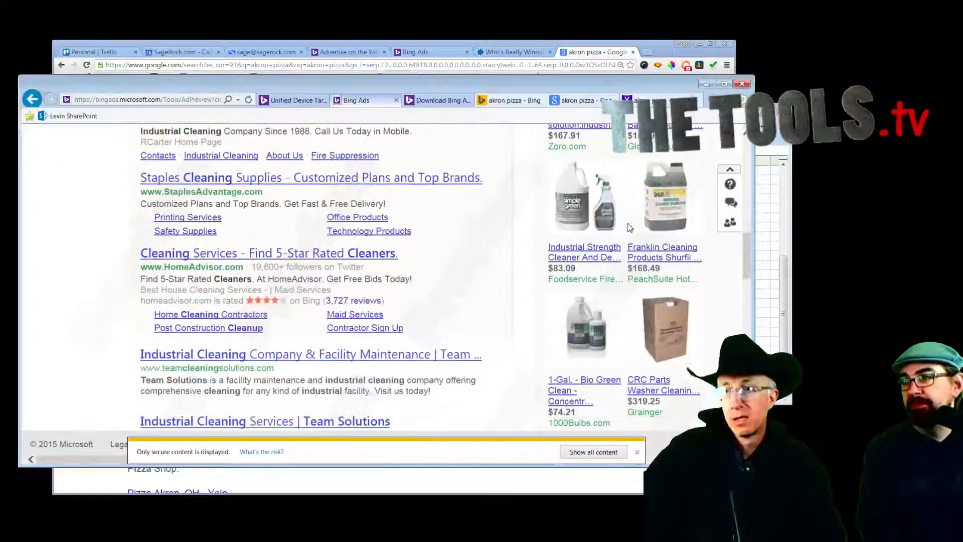
pyautogui.scroll(-3, 630, 228)
pyautogui.scroll(2, 628, 230)
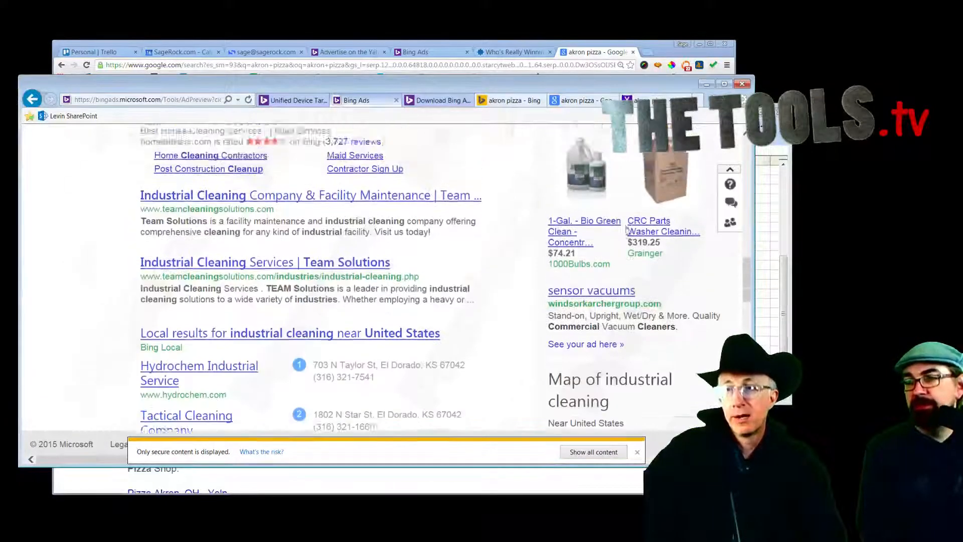
pyautogui.scroll(-10, 627, 230)
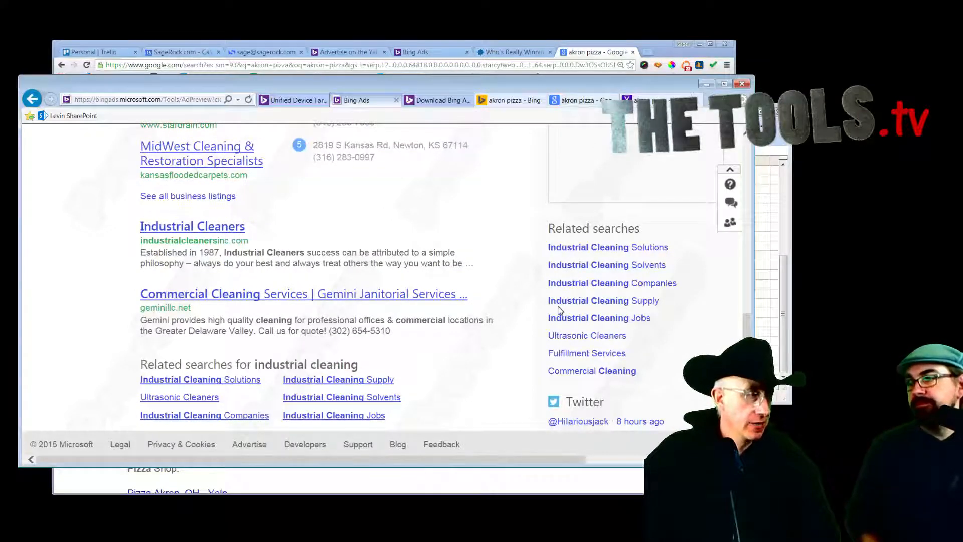
pyautogui.scroll(-2, 560, 310)
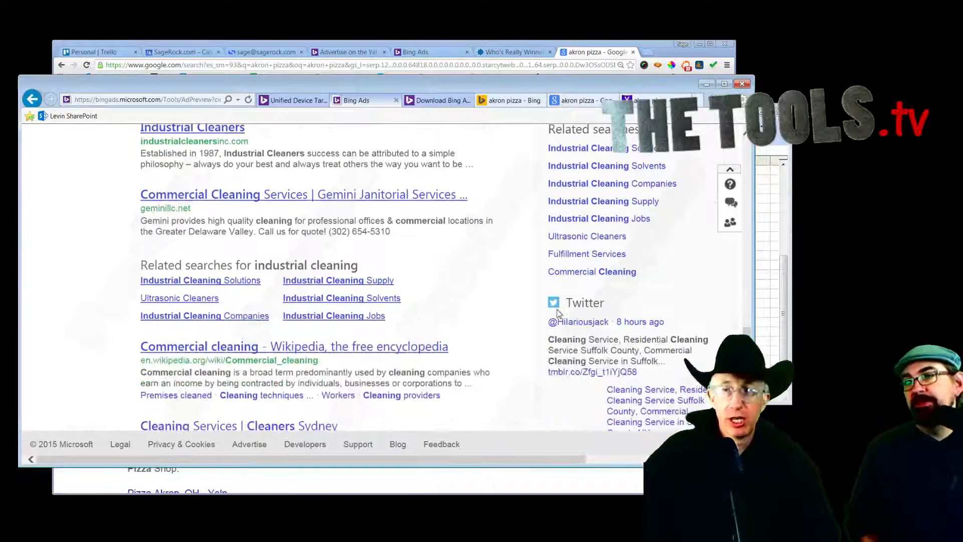
pyautogui.scroll(15, 556, 309)
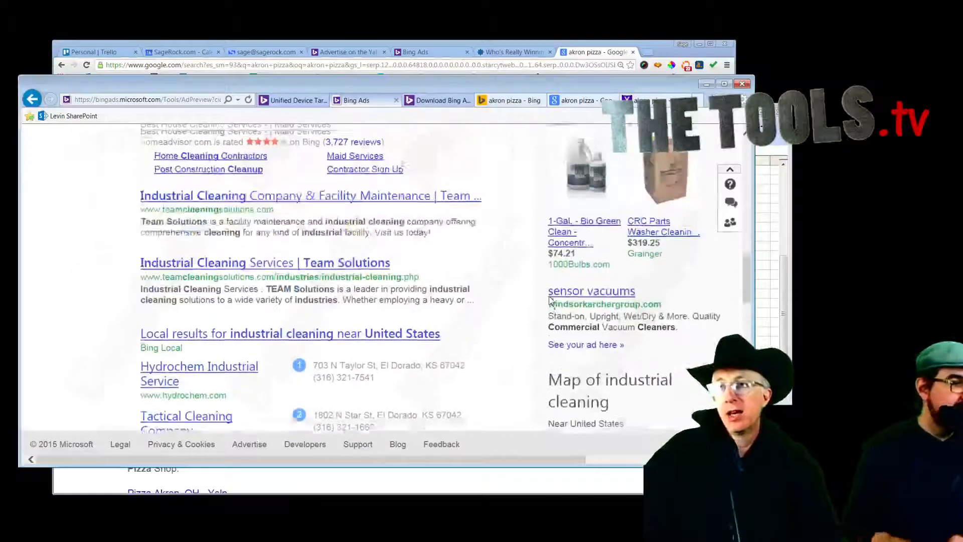
pyautogui.scroll(2, 552, 301)
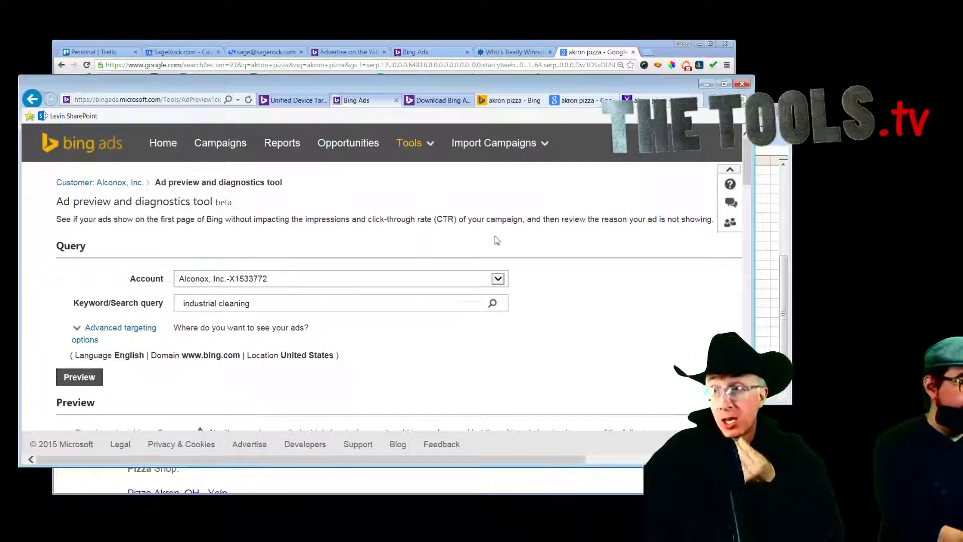
pyautogui.scroll(-3, 592, 252)
pyautogui.scroll(3, 592, 252)
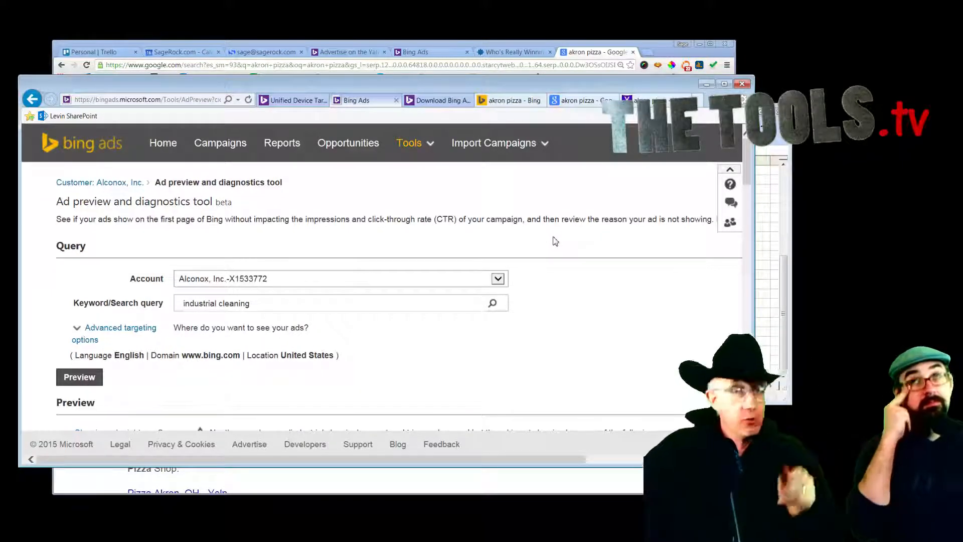
pyautogui.scroll(-1, 554, 237)
pyautogui.scroll(1, 562, 219)
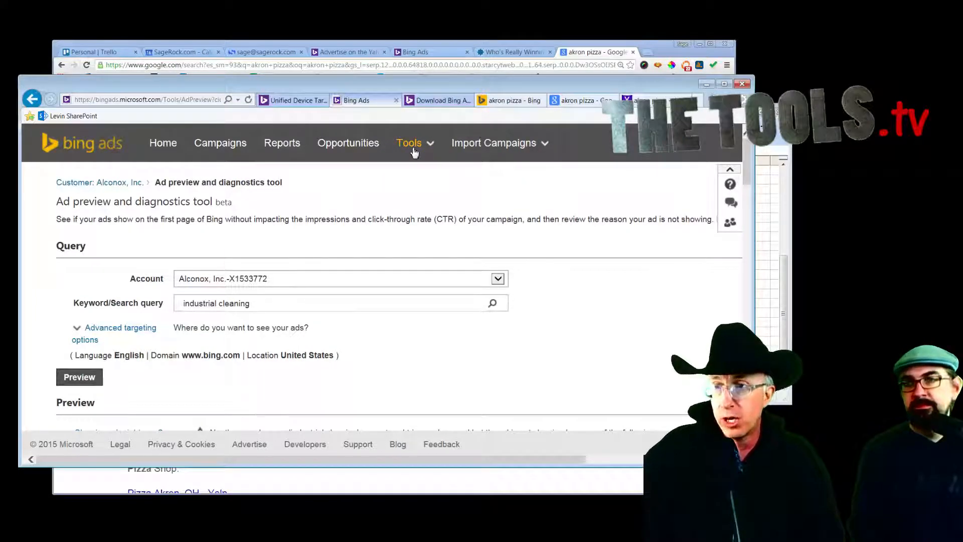
pyautogui.scroll(-5, 613, 272)
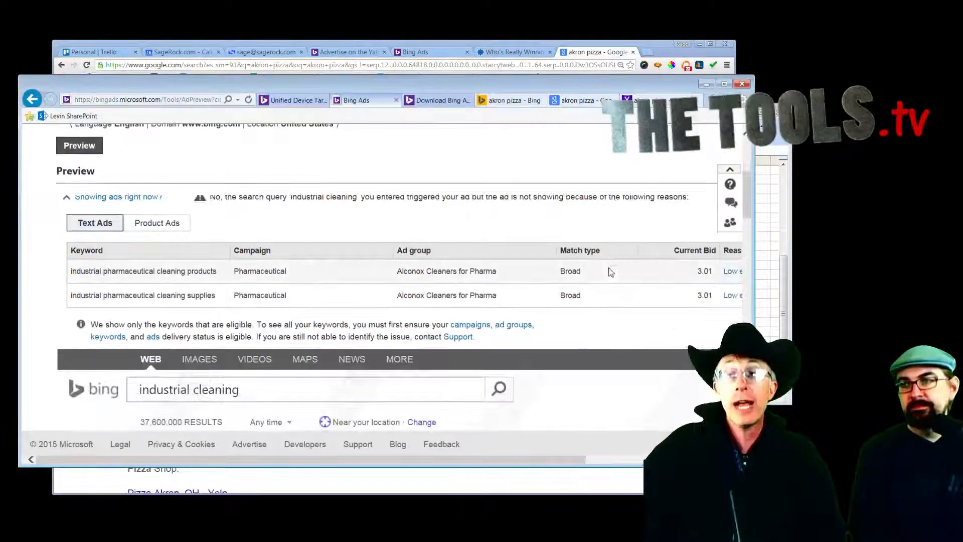
pyautogui.scroll(5, 613, 275)
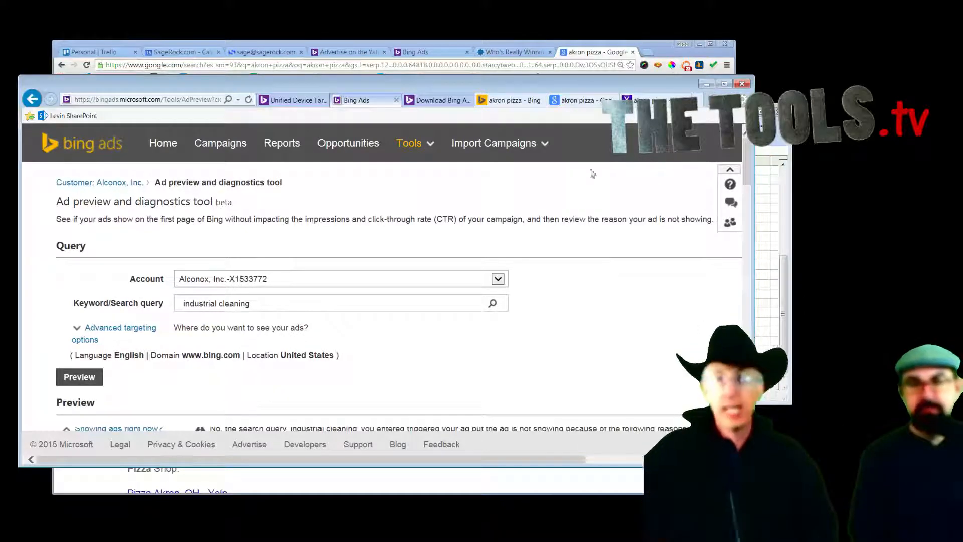
pyautogui.scroll(-3, 584, 170)
pyautogui.scroll(3, 566, 181)
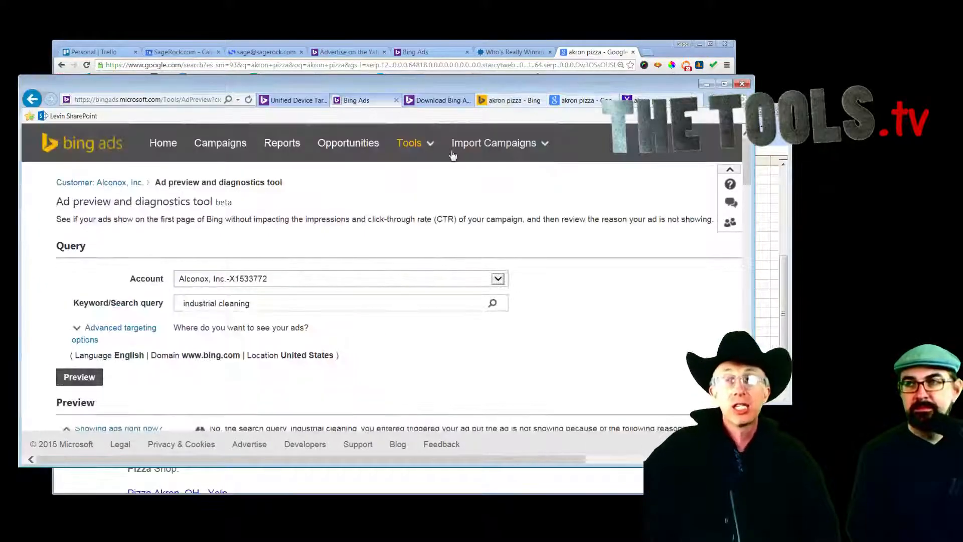
# Step: View Campaign Analytics from Tools, then follow the link to manage goals and track conversions
pyautogui.click(404, 151)
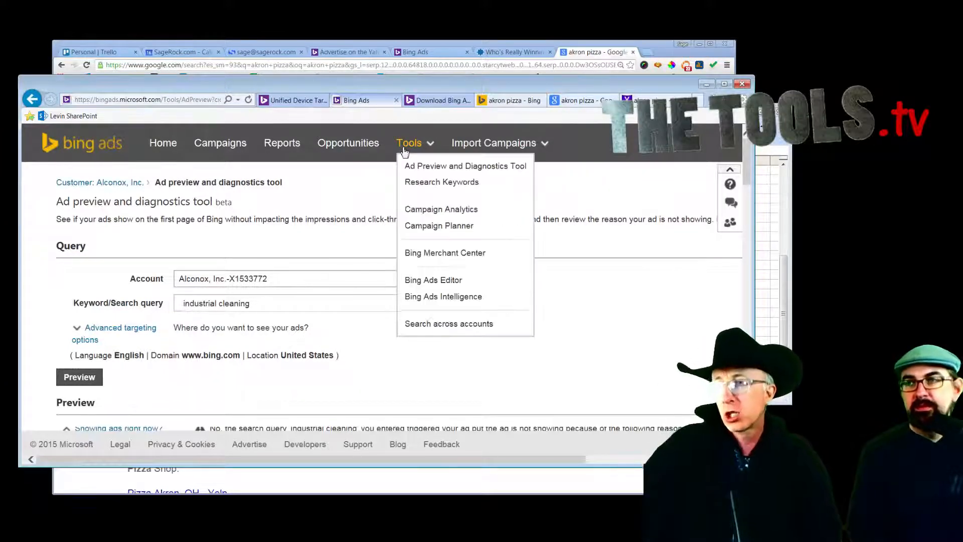
pyautogui.click(426, 211)
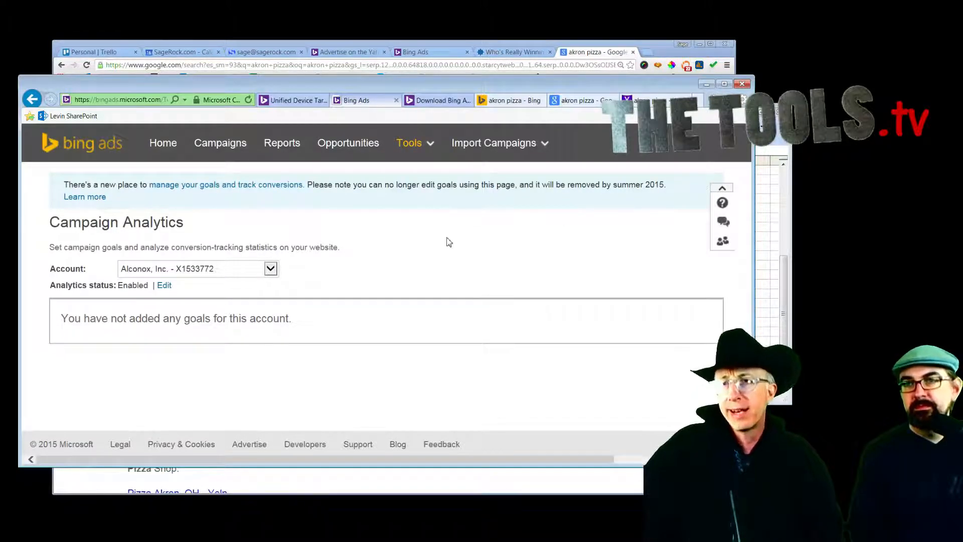
pyautogui.click(217, 186)
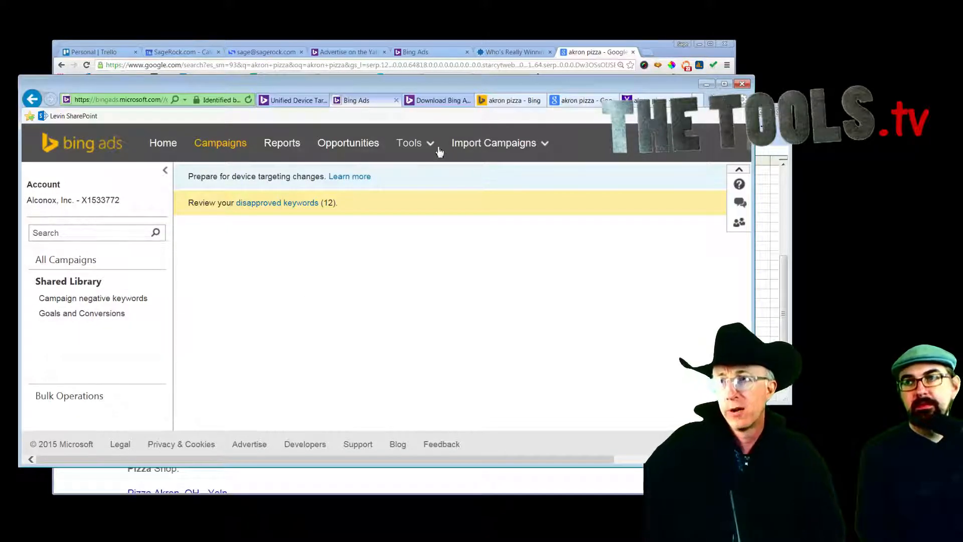
# Step: Open Bing Merchant Center from Tools and bring up options for its Bing Webmaster Tools link
pyautogui.click(421, 146)
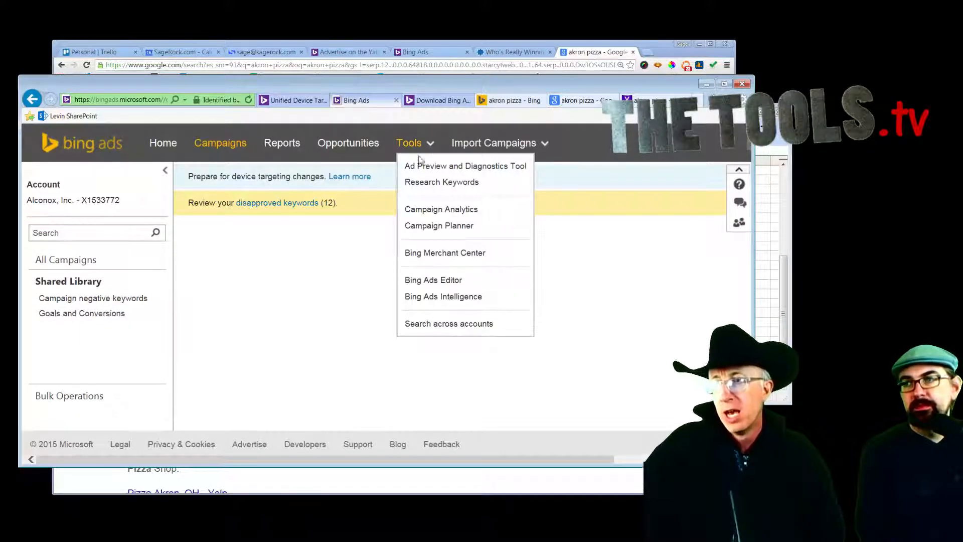
pyautogui.click(420, 255)
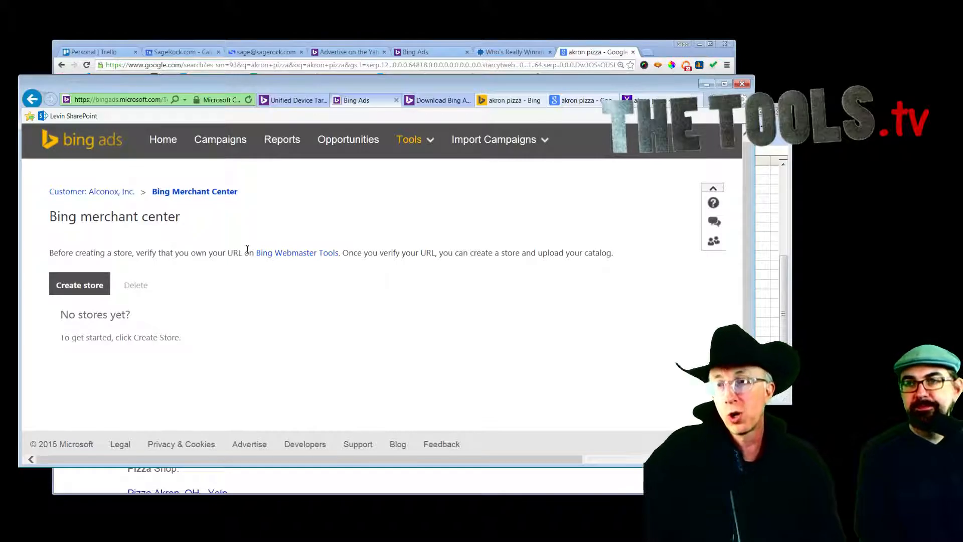
pyautogui.rightClick(290, 254)
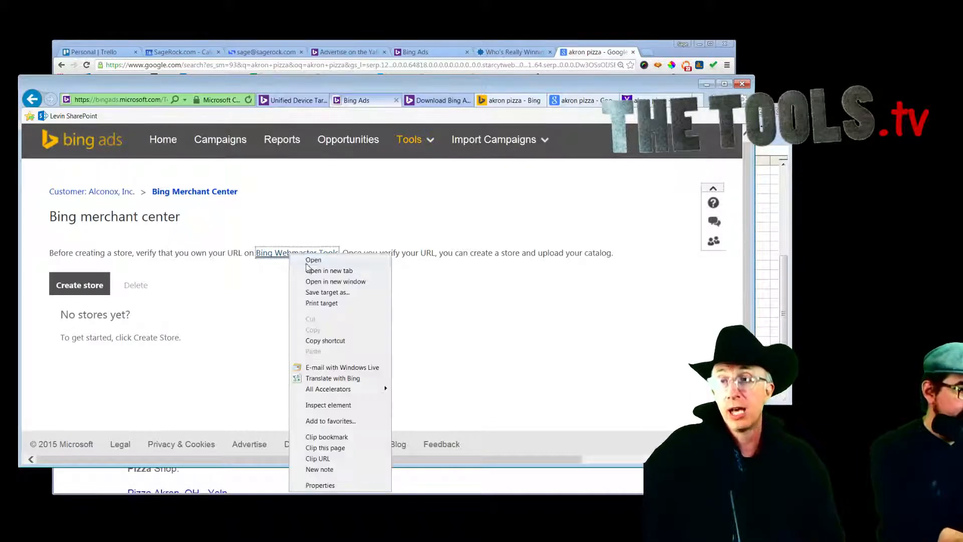
# Step: Open Bing Webmaster Tools in a new tab, sign in, and open the sagerock.com dashboard
pyautogui.click(309, 270)
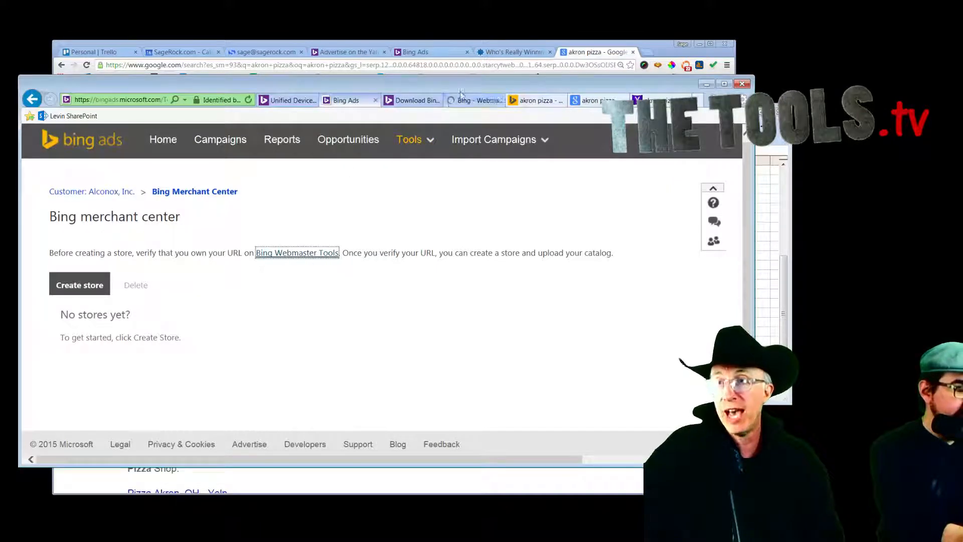
pyautogui.click(473, 101)
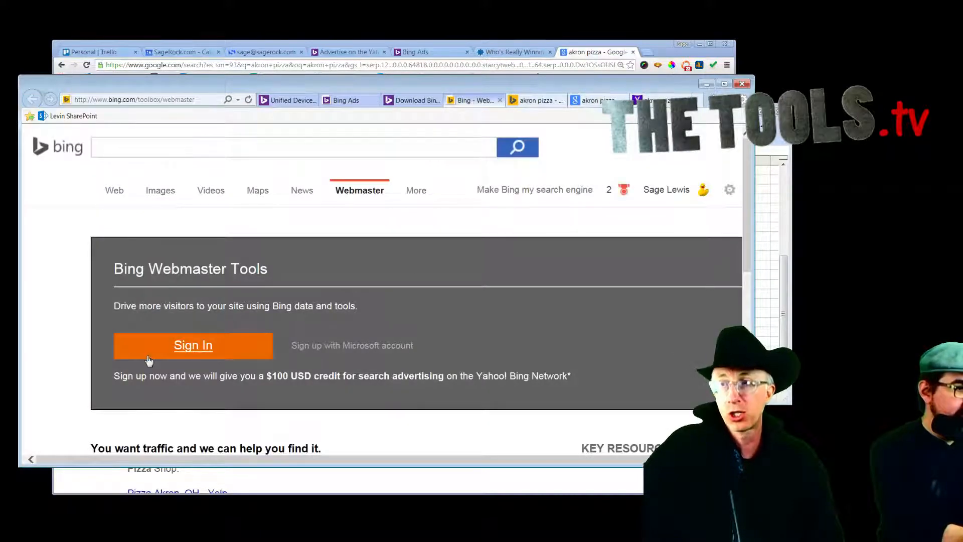
pyautogui.click(183, 346)
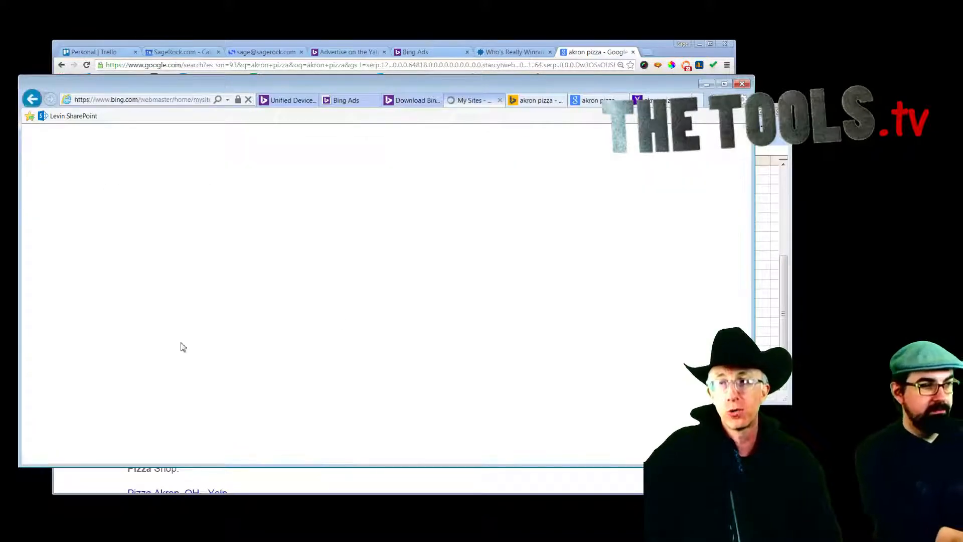
pyautogui.scroll(-3, 522, 298)
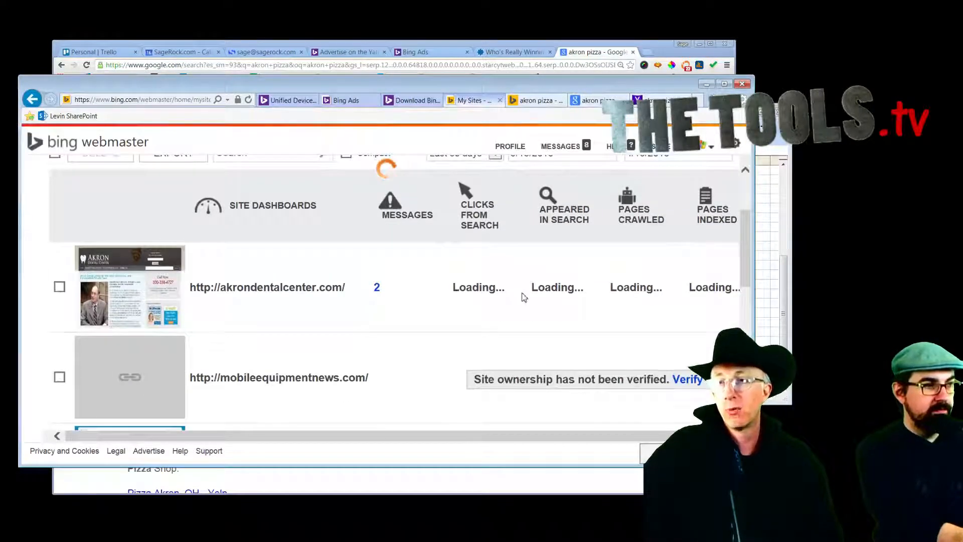
pyautogui.scroll(-3, 524, 298)
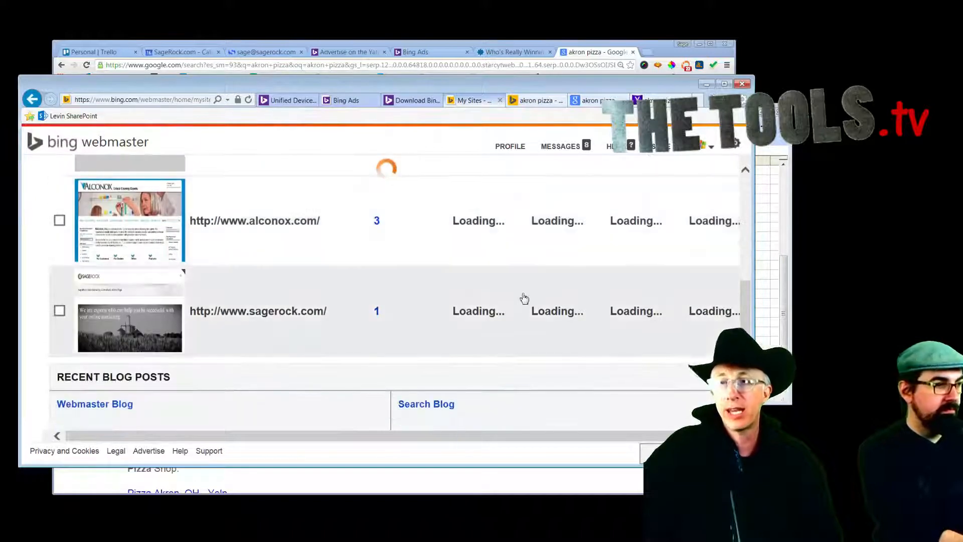
pyautogui.click(247, 312)
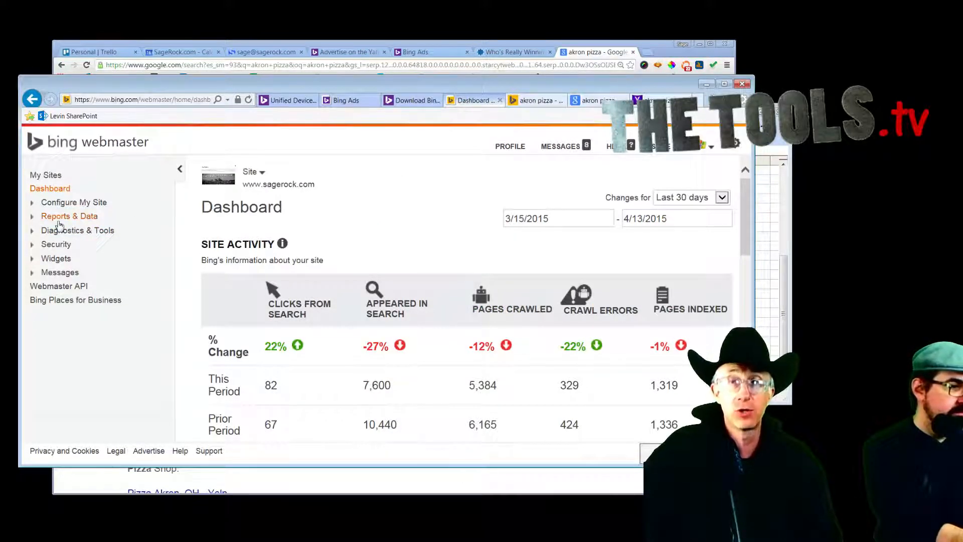
# Step: Review sagerock.com's SEO Reports and Diagnostics & Tools, then return to the Bing Ads Intelligence tab
pyautogui.click(61, 220)
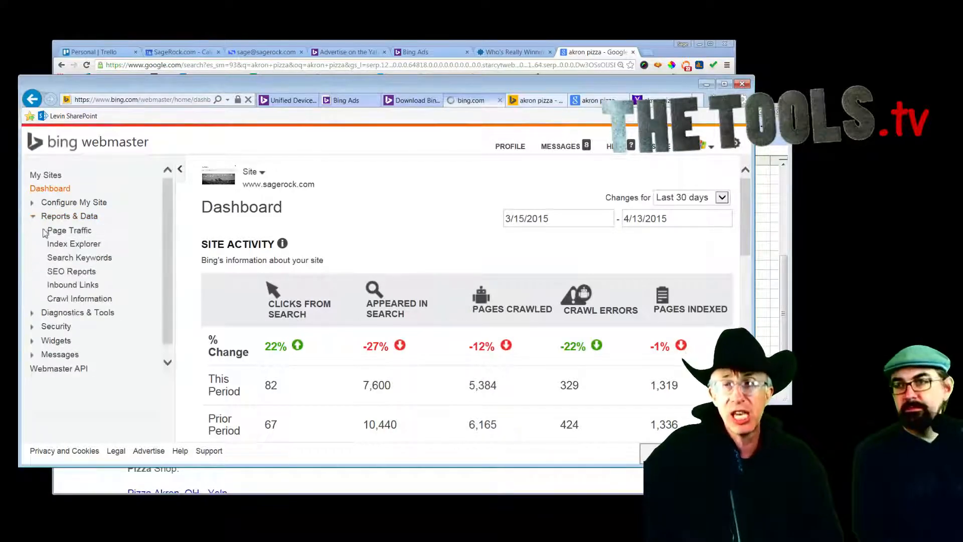
pyautogui.click(60, 273)
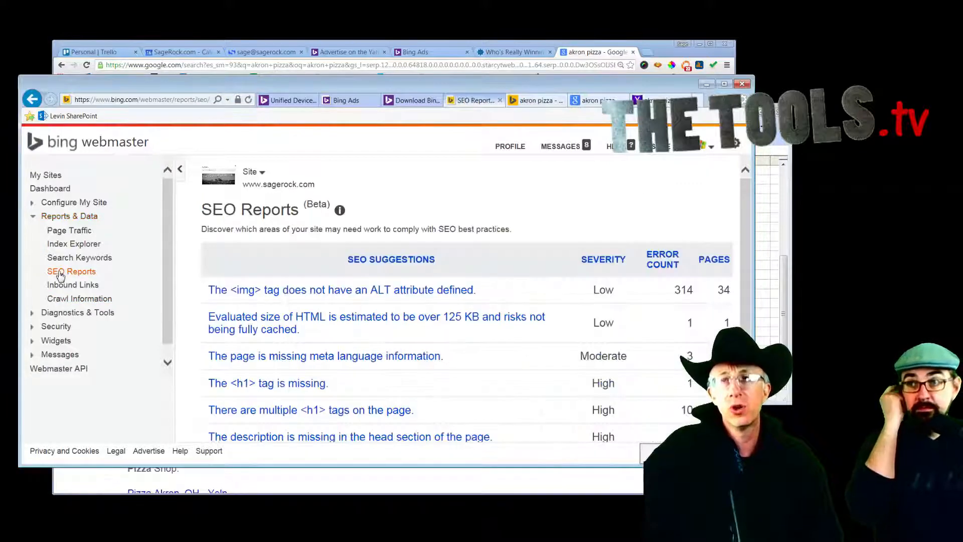
pyautogui.scroll(-1, 467, 301)
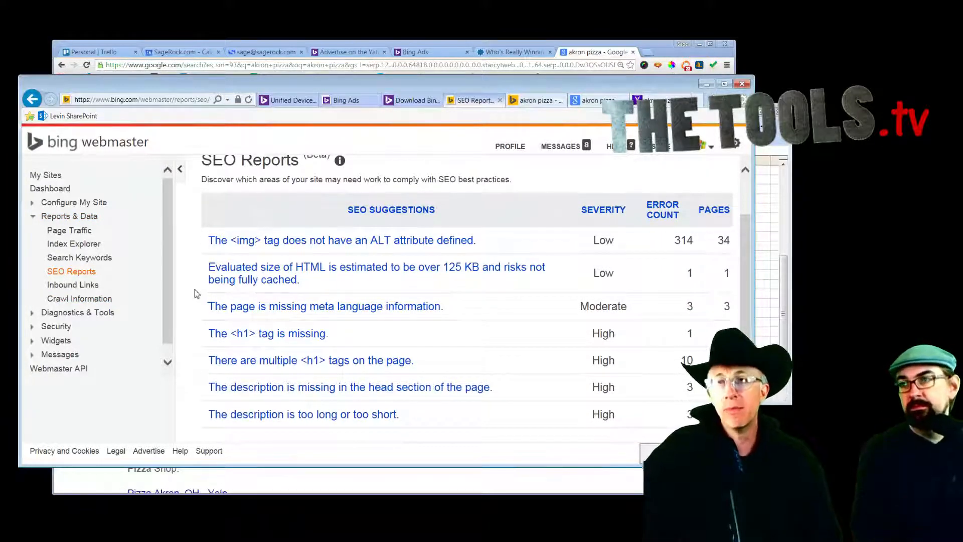
pyautogui.click(33, 313)
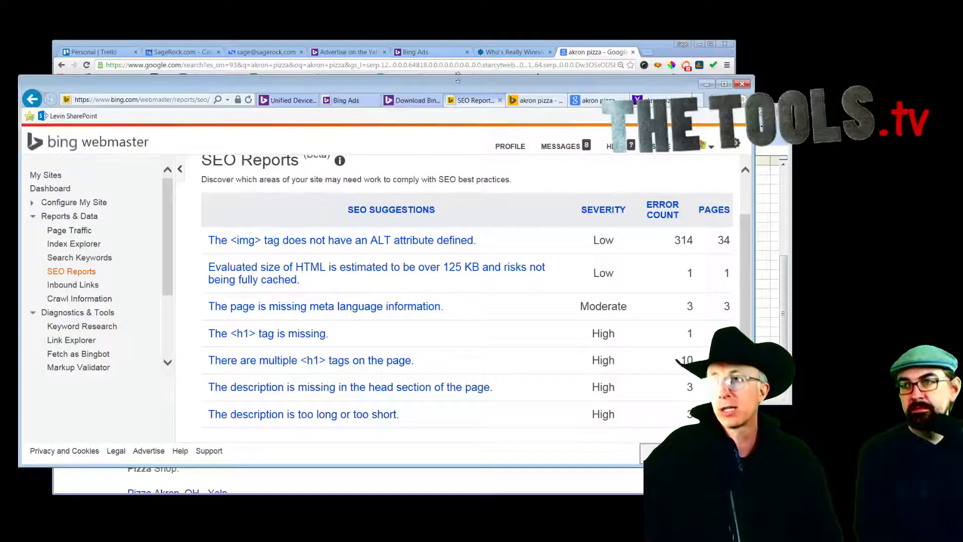
pyautogui.click(409, 102)
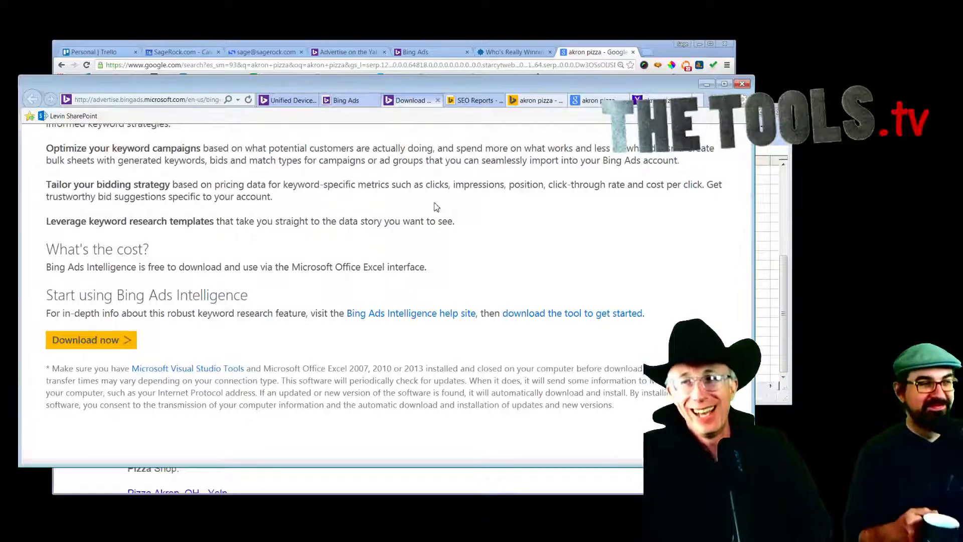
# Step: Open the Industry overview page from the Bing Ads Insights menu
pyautogui.scroll(3, 436, 207)
pyautogui.scroll(4, 436, 207)
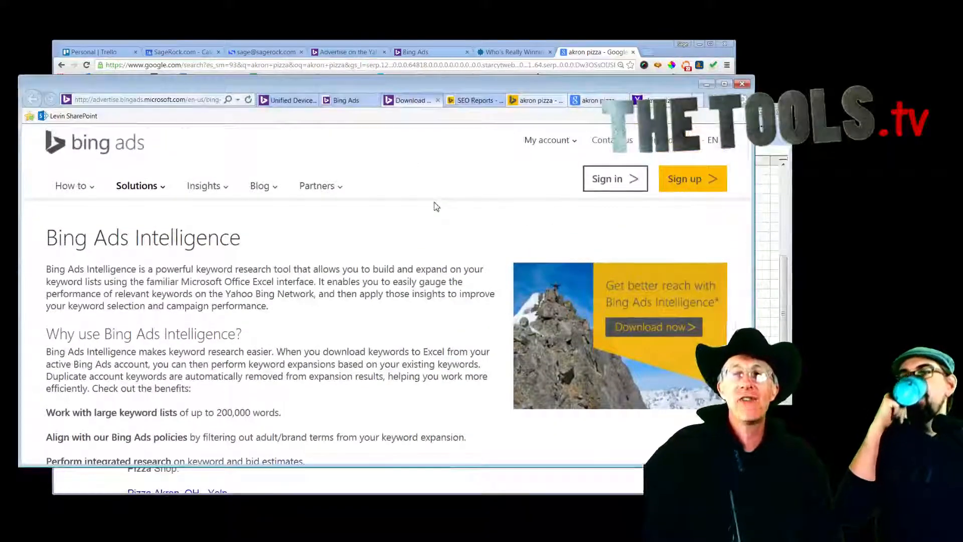
pyautogui.click(226, 195)
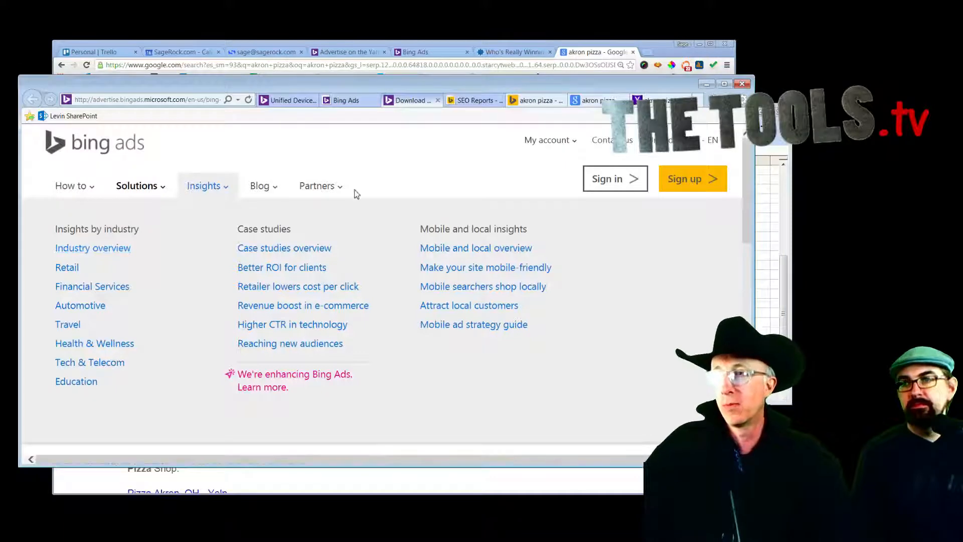
pyautogui.click(95, 251)
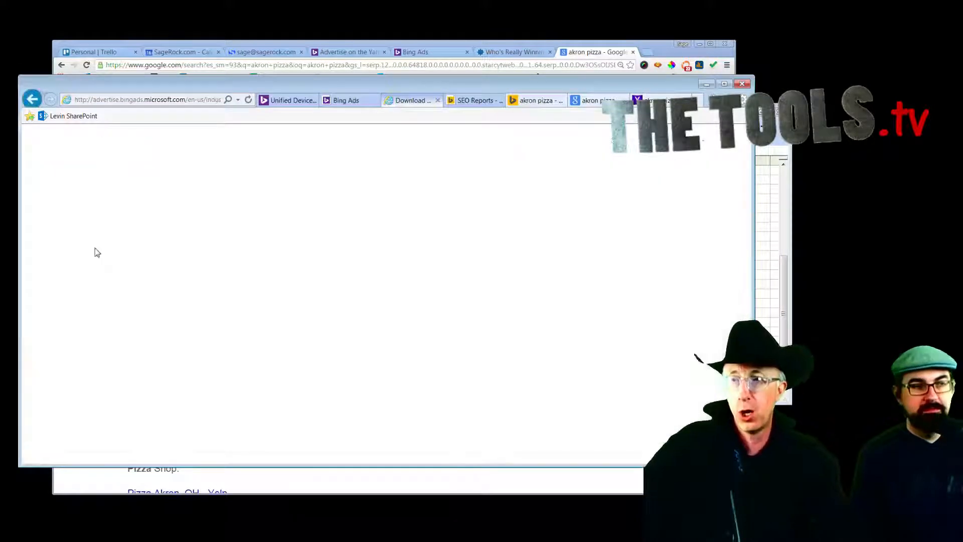
# Step: Scroll through the industry cards, from Retail and Financial Services down to Education
pyautogui.scroll(-2, 364, 284)
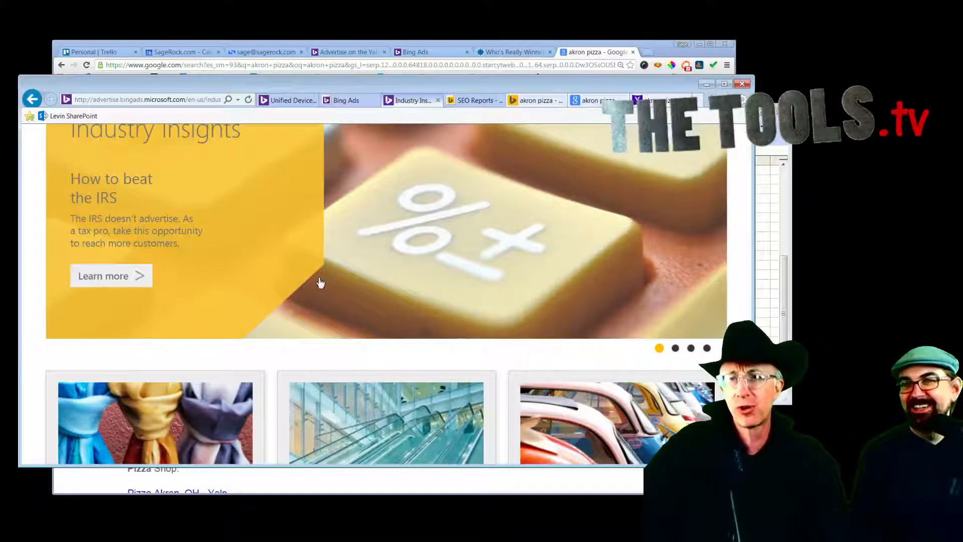
pyautogui.scroll(-6, 320, 283)
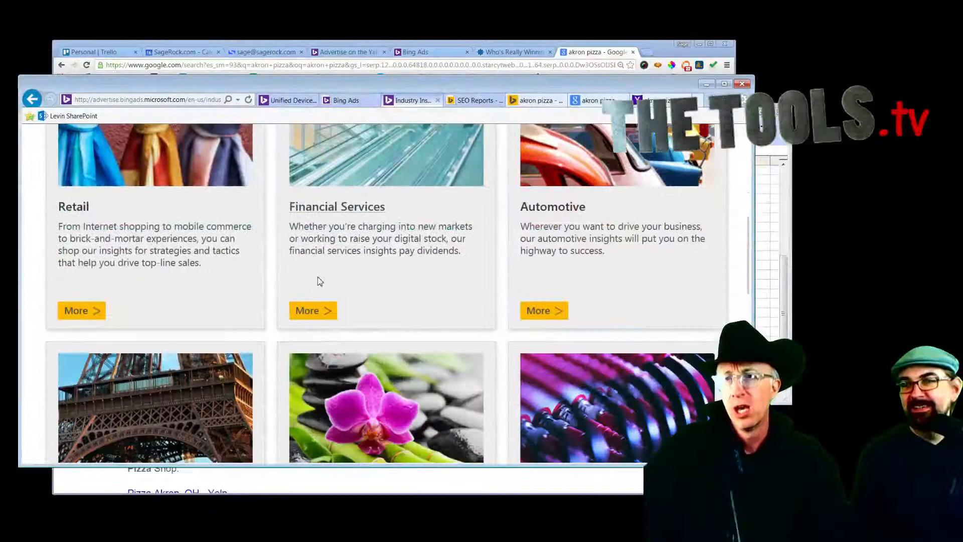
pyautogui.scroll(1, 317, 277)
pyautogui.scroll(2, 319, 281)
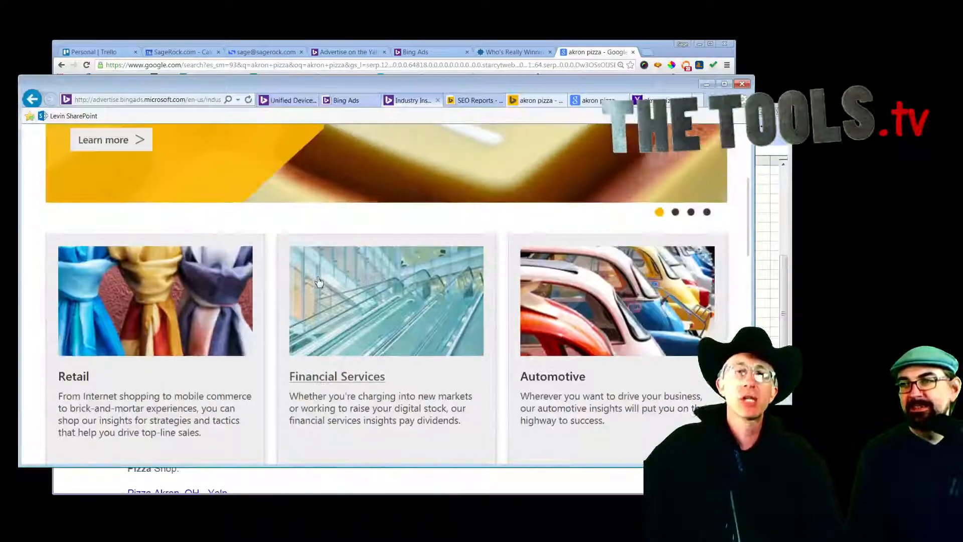
pyautogui.scroll(-1, 321, 291)
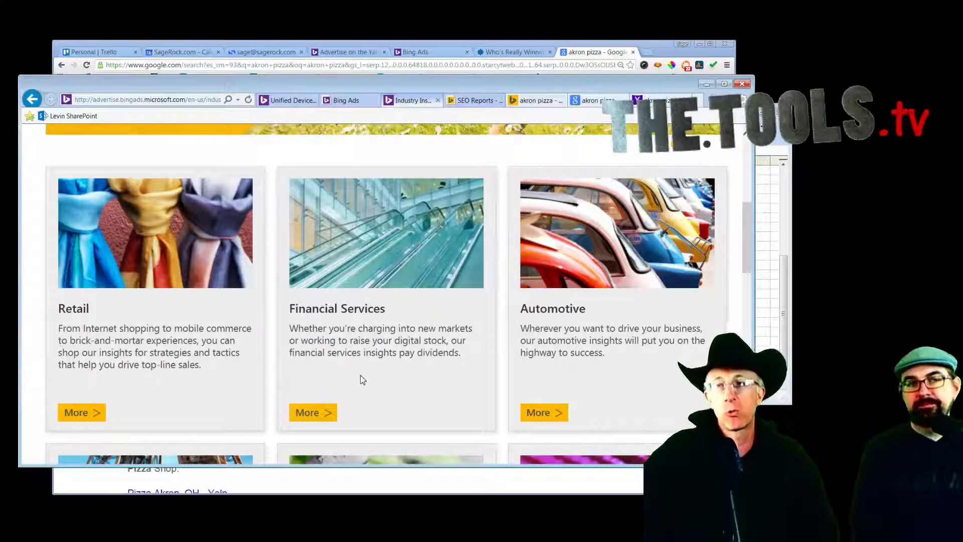
pyautogui.scroll(-5, 363, 381)
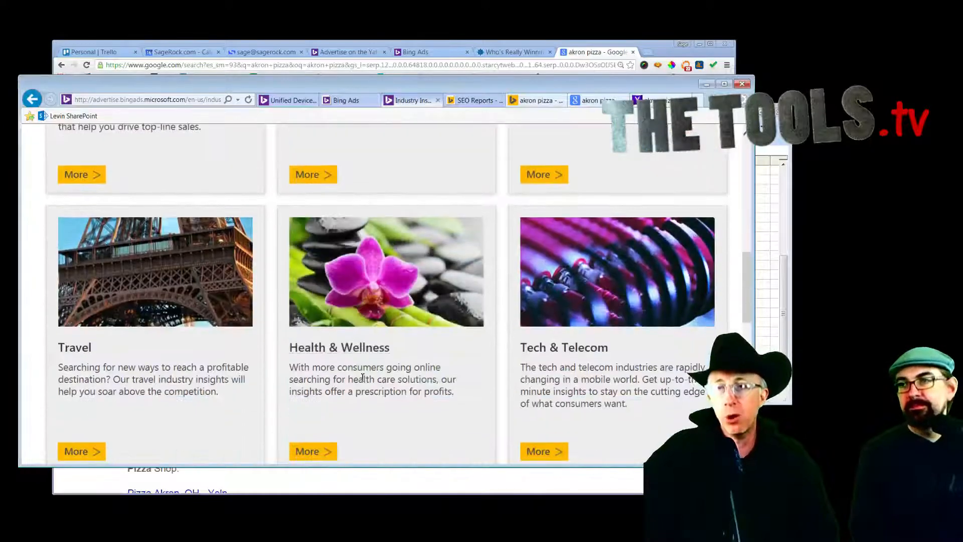
pyautogui.scroll(-4, 362, 377)
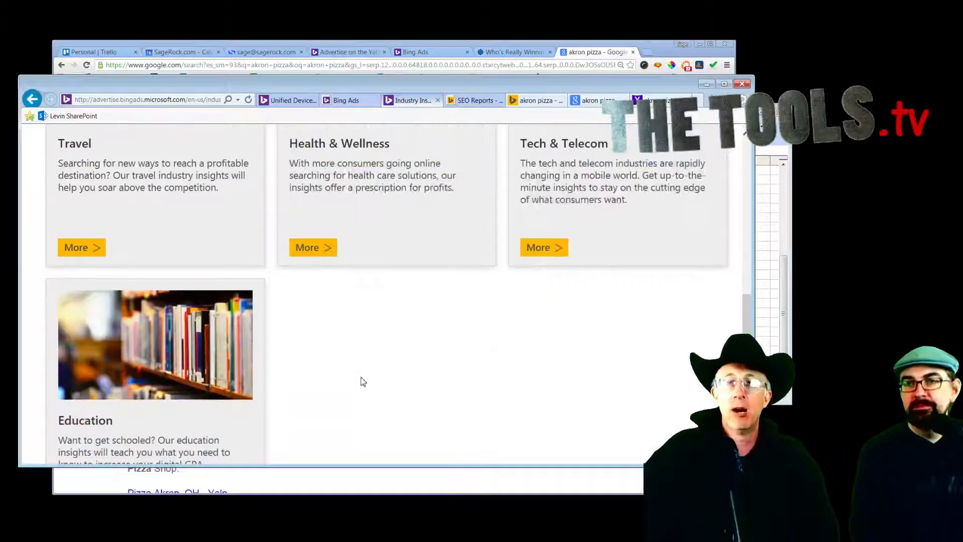
pyautogui.scroll(8, 360, 385)
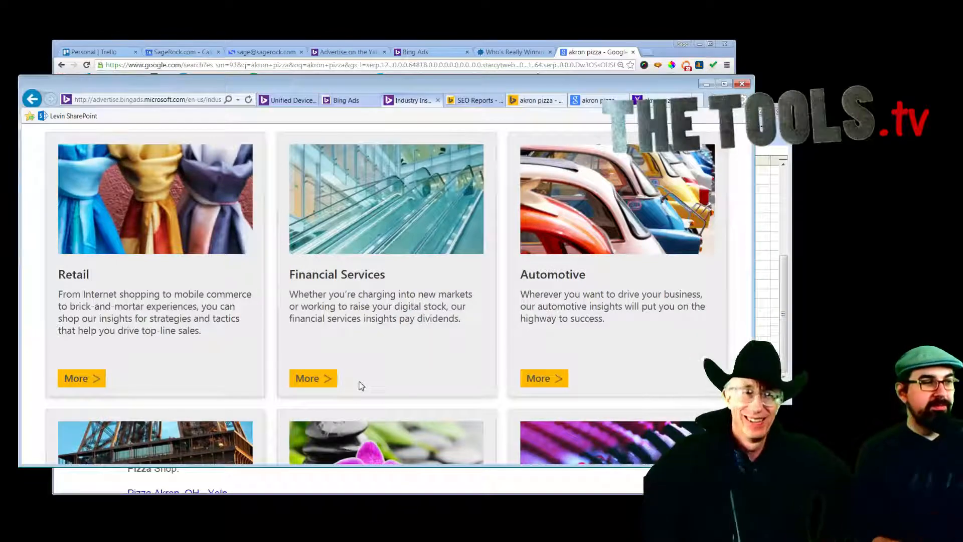
pyautogui.scroll(-8, 361, 386)
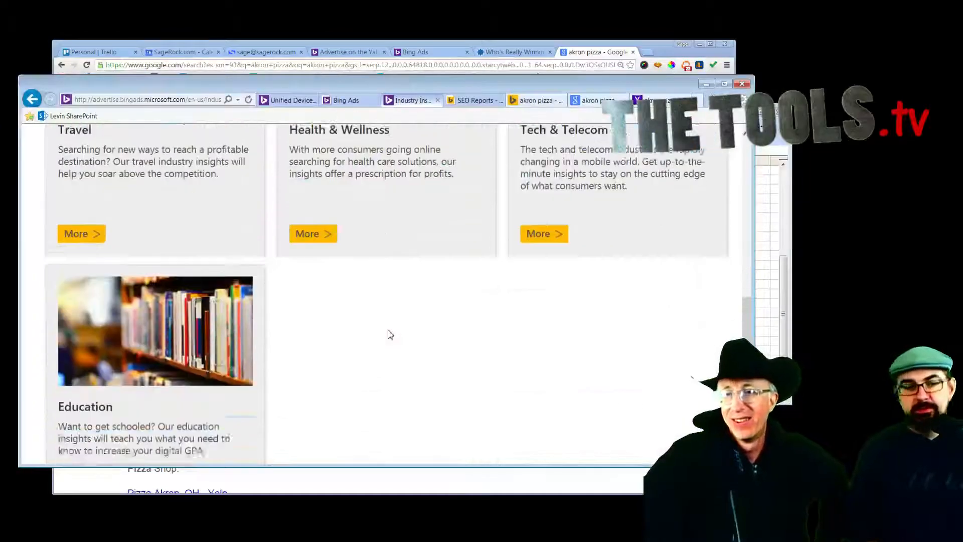
pyautogui.scroll(-3, 390, 335)
pyautogui.scroll(6, 390, 333)
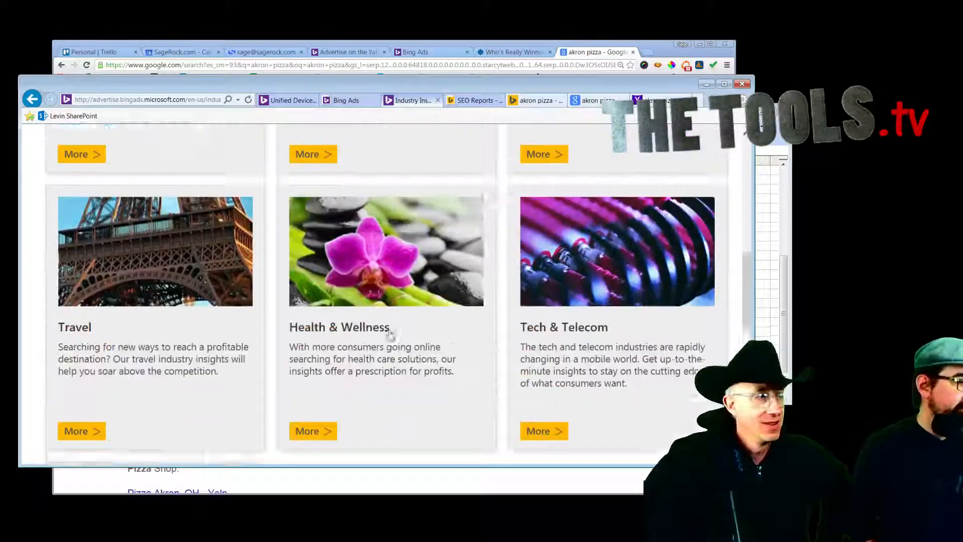
pyautogui.scroll(10, 390, 333)
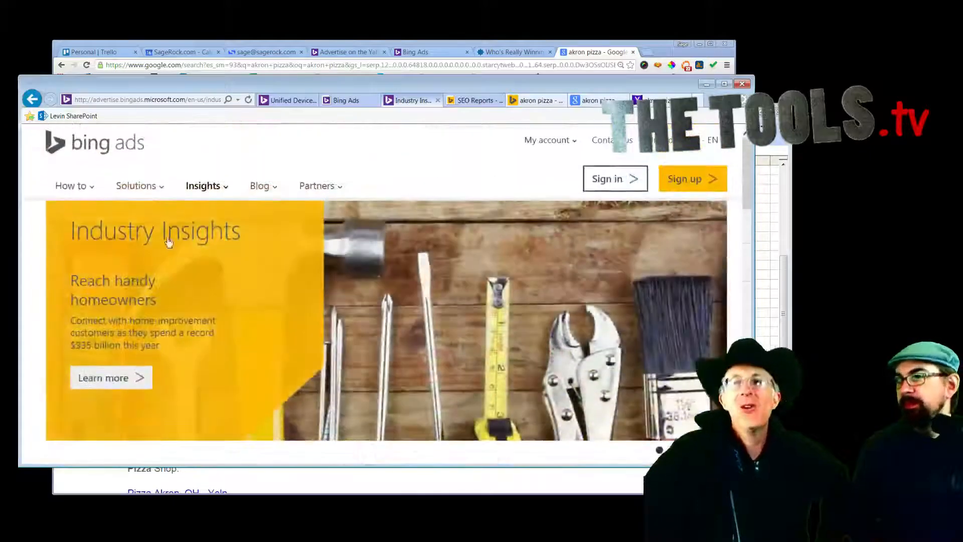
# Step: Search Google for 'bing rewards' in a new tab and open the Bing Rewards - Dashboard result
pyautogui.click(31, 99)
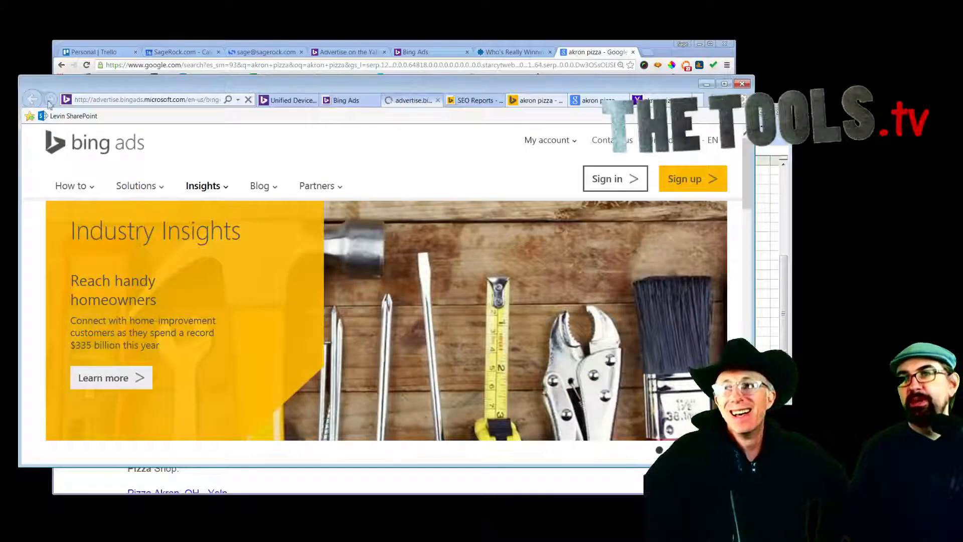
pyautogui.hotkey('ctrl', 't')
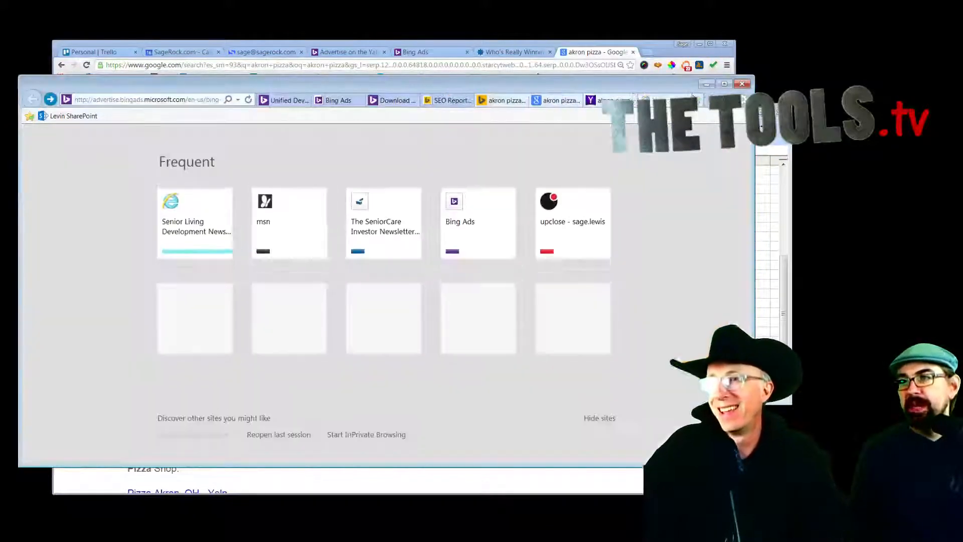
pyautogui.write('b')
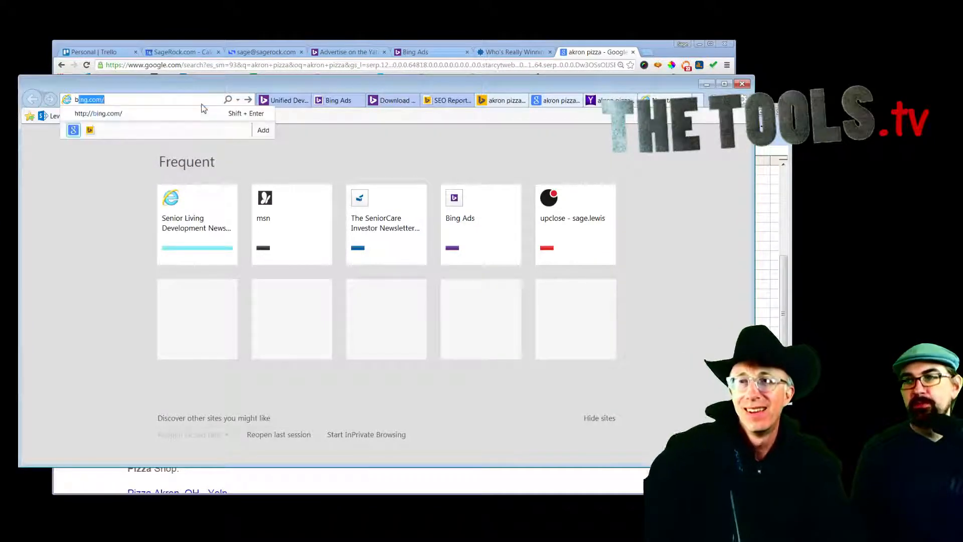
pyautogui.write('ing rewards')
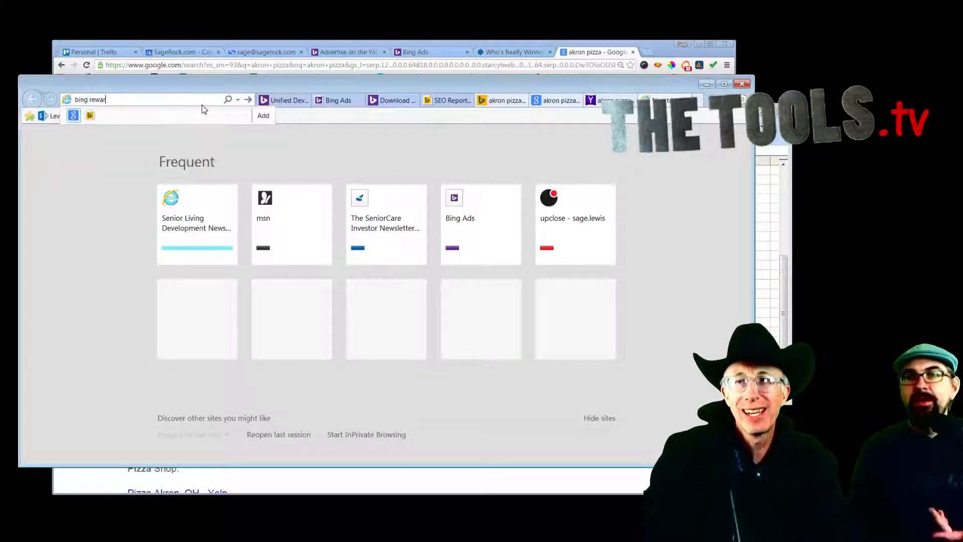
pyautogui.press('Return')
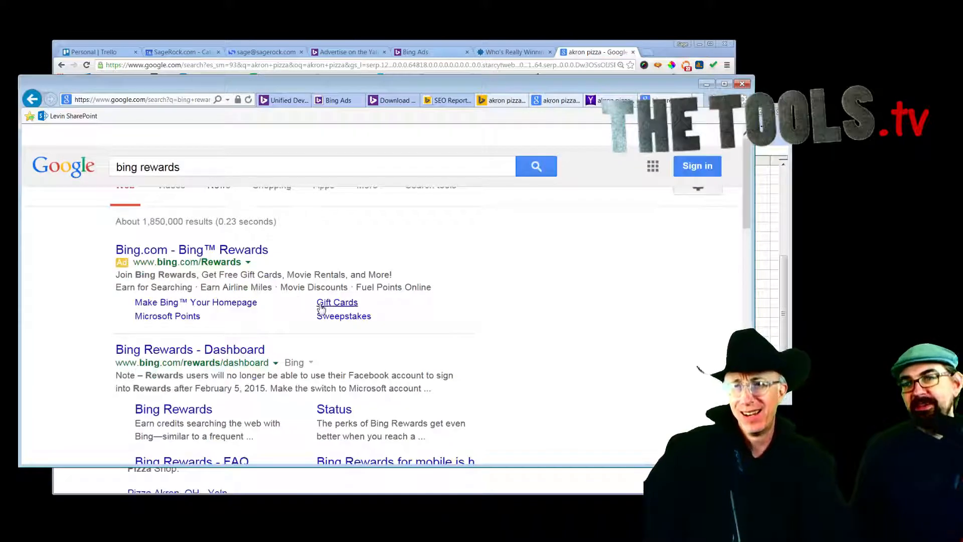
pyautogui.scroll(-1, 281, 311)
pyautogui.click(240, 317)
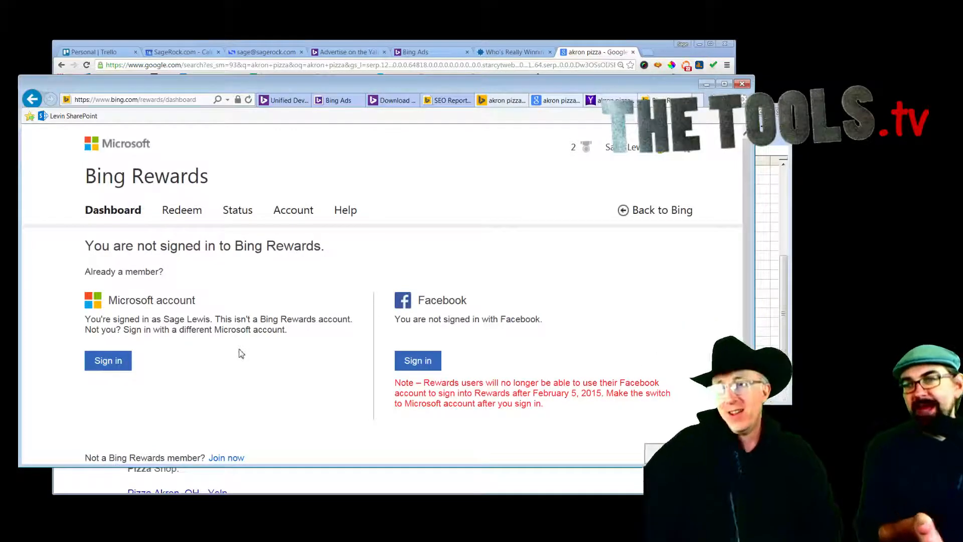
# Step: Sign in to Bing Rewards with Facebook using the account e-mail and password
pyautogui.click(396, 362)
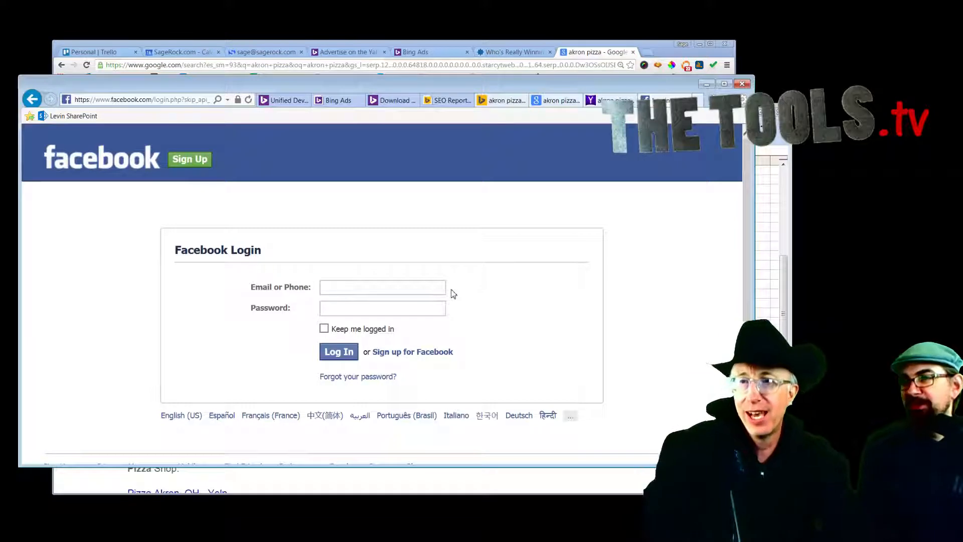
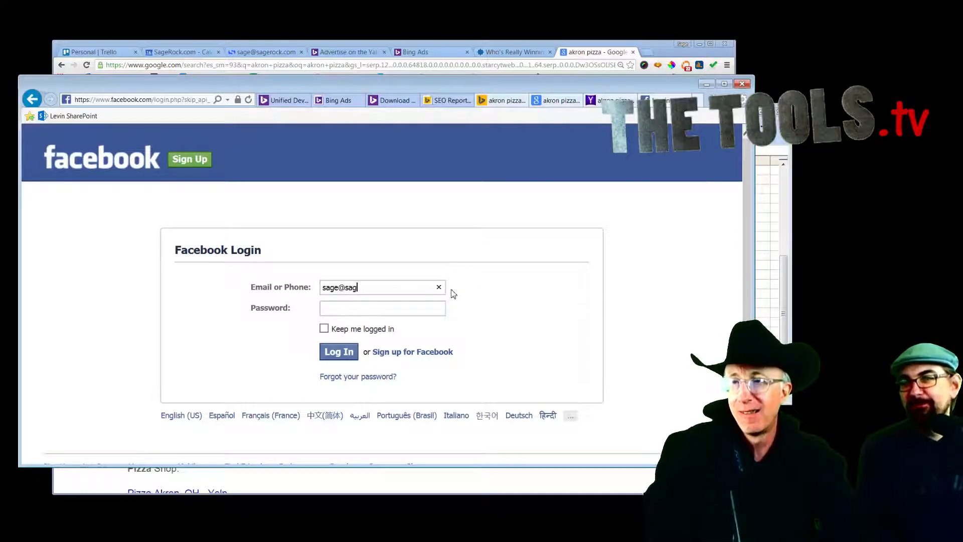
pyautogui.press('Tab')
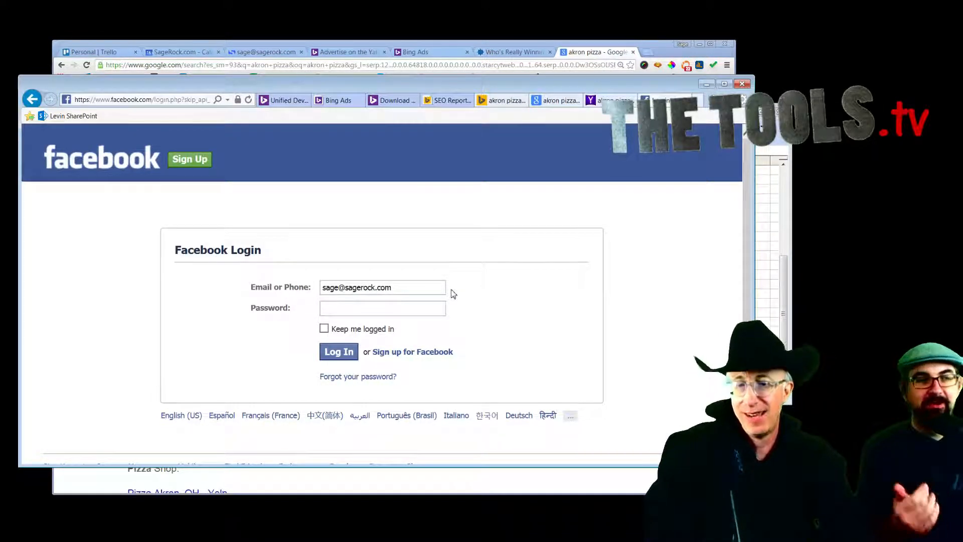
pyautogui.write('•••••••')
pyautogui.press('Return')
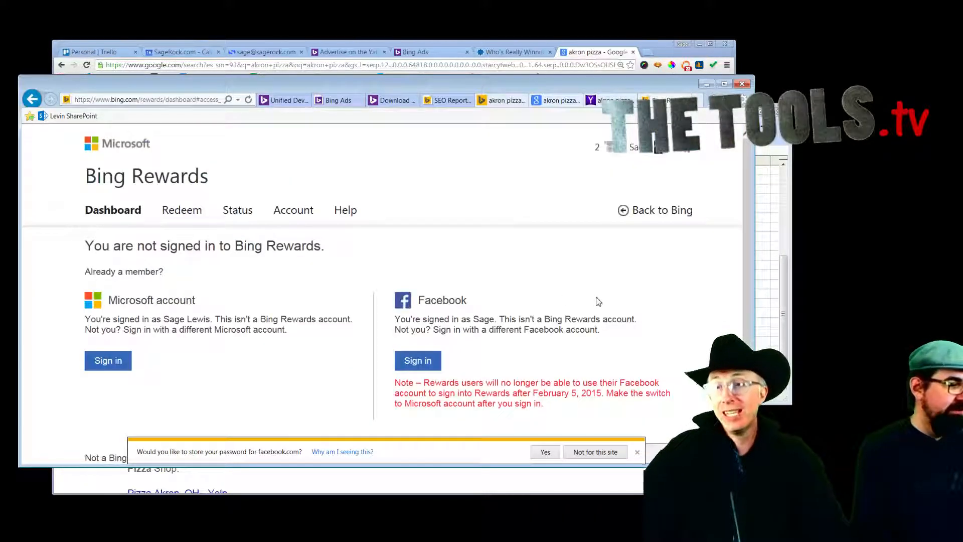
pyautogui.scroll(-2, 595, 301)
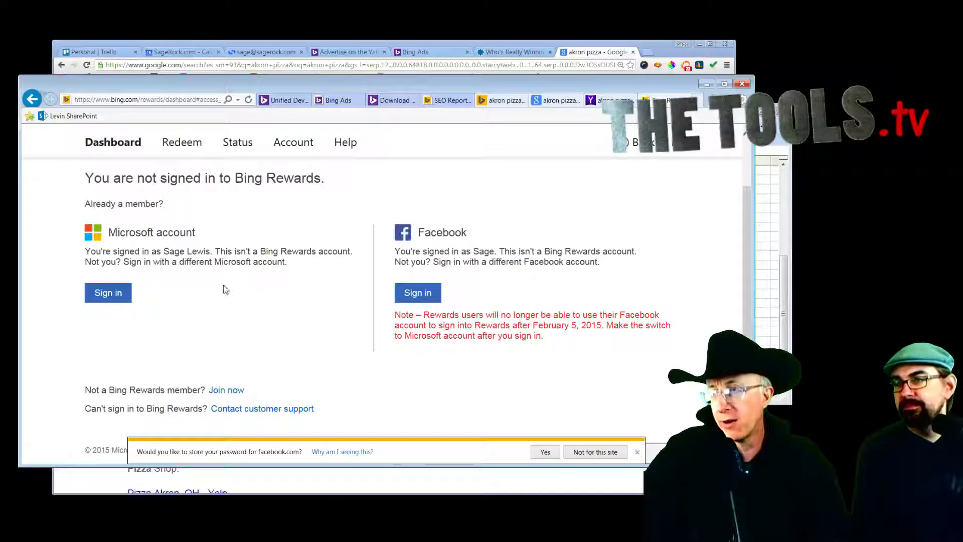
# Step: Sign in to Bing Rewards with the Microsoft account, submitting the login form twice
pyautogui.click(117, 296)
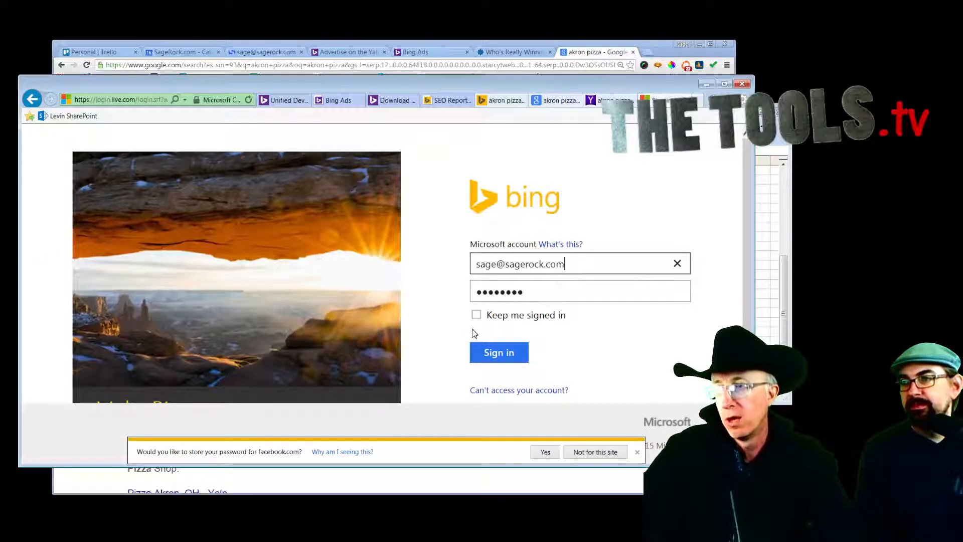
pyautogui.click(500, 355)
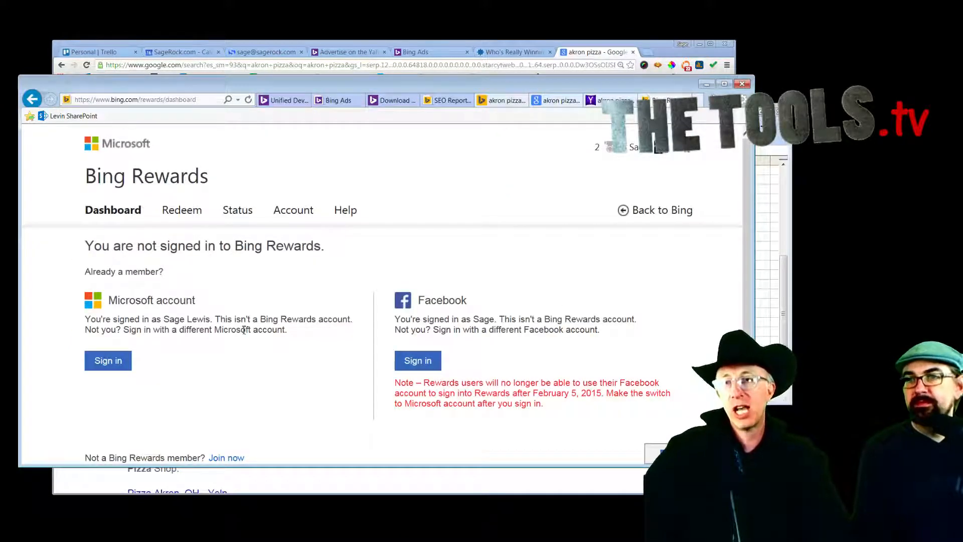
pyautogui.click(118, 362)
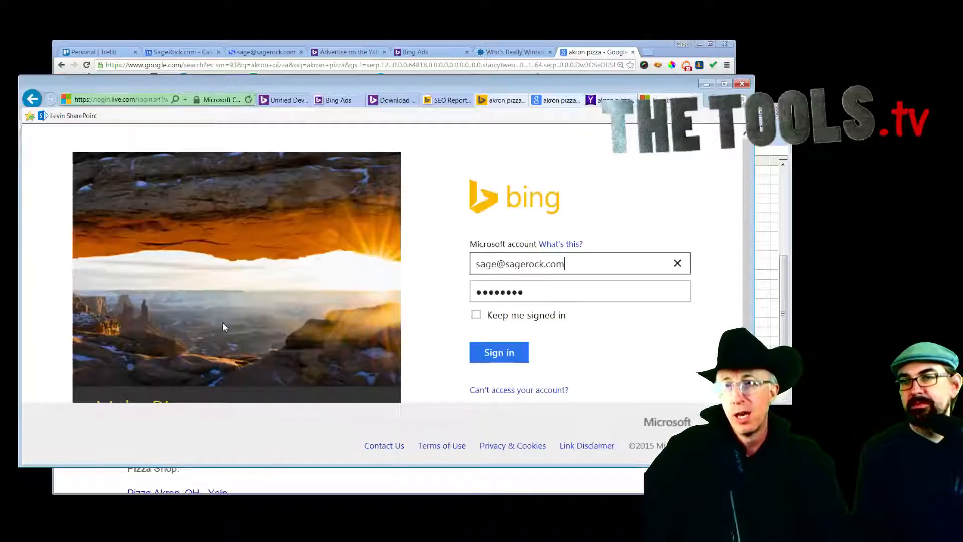
pyautogui.click(503, 353)
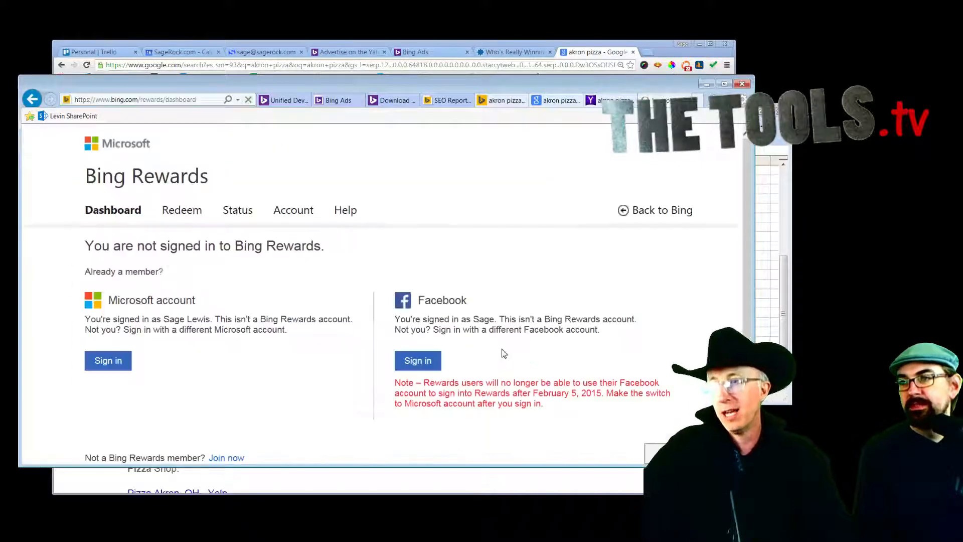
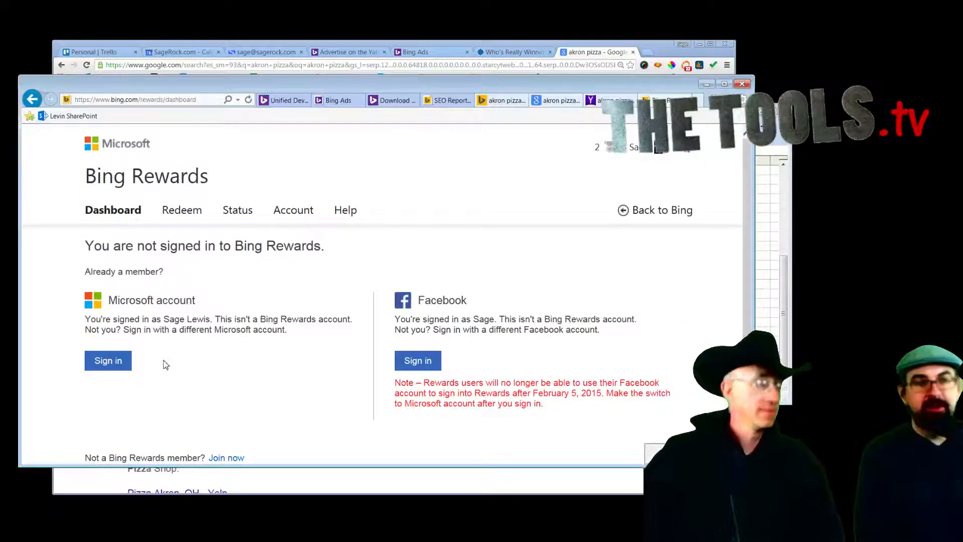
# Step: Open a new blank Internet Explorer tab next to the Bing Rewards dashboard
pyautogui.click(700, 100)
# Step: Search for 'tor' from the address bar and open the 'Tor Project: Anonymity Online' result
pyautogui.moveTo(173, 89); pyautogui.dragTo(170, 97)
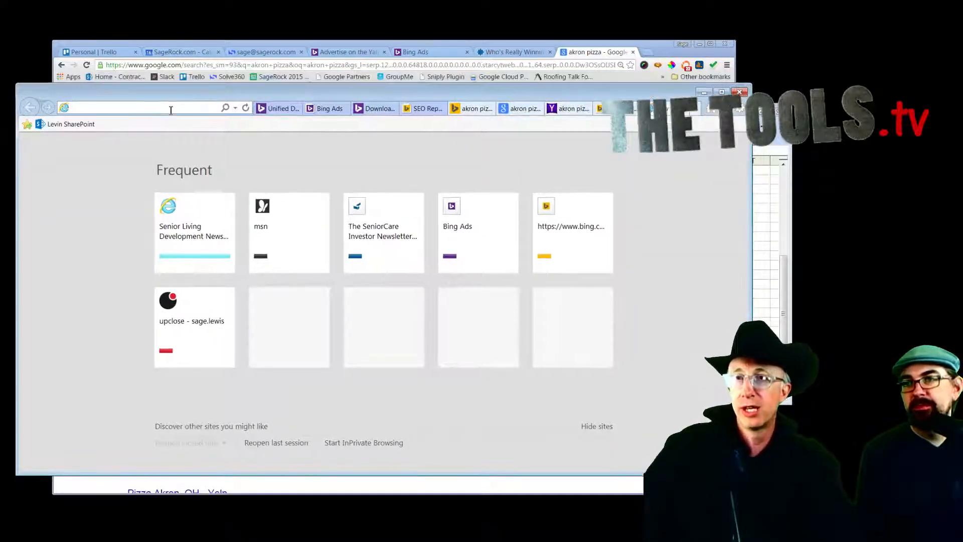
pyautogui.write('tor')
pyautogui.press('Return')
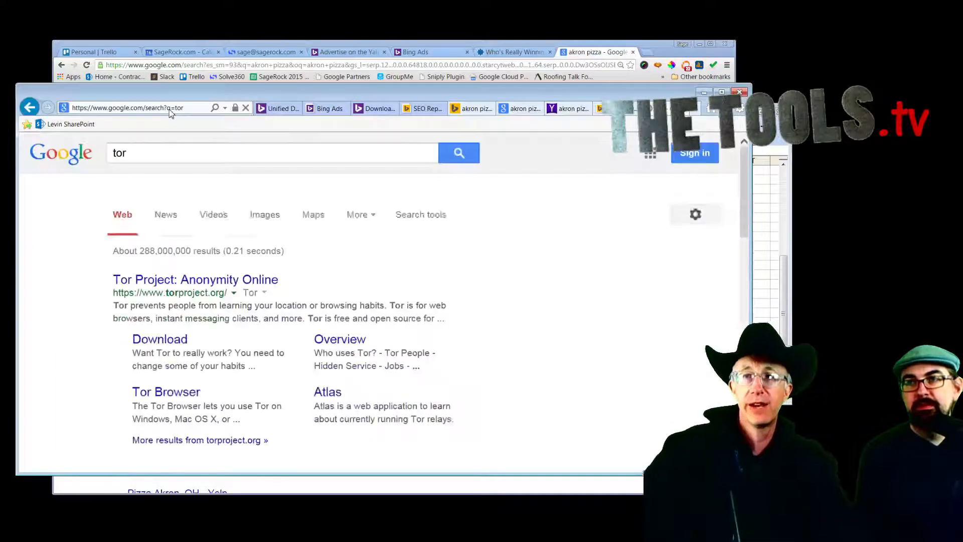
pyautogui.click(199, 265)
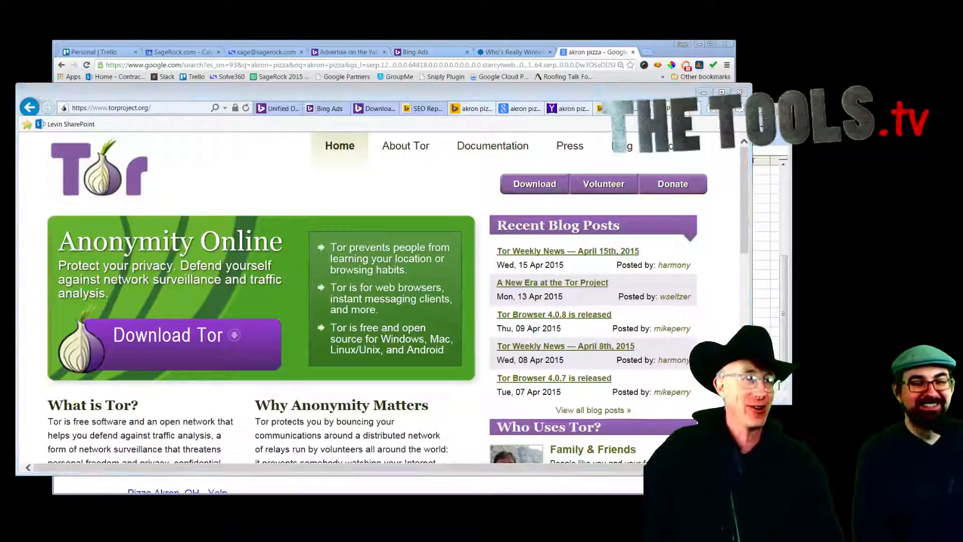
# Step: Switch to VLC and play the ToolsIntro THURSDAYS.mp4 intro video
pyautogui.hotkey('alt', 'Tab')
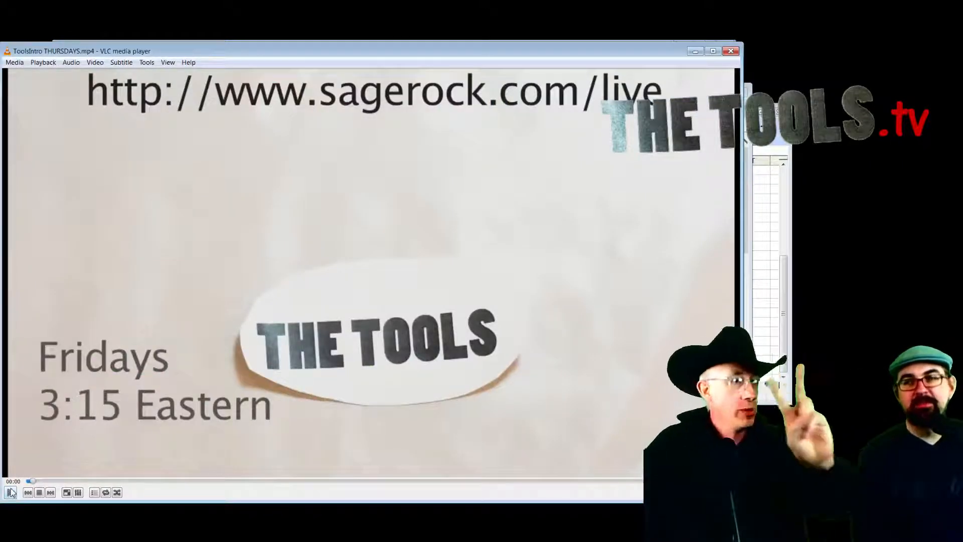
pyautogui.click(11, 493)
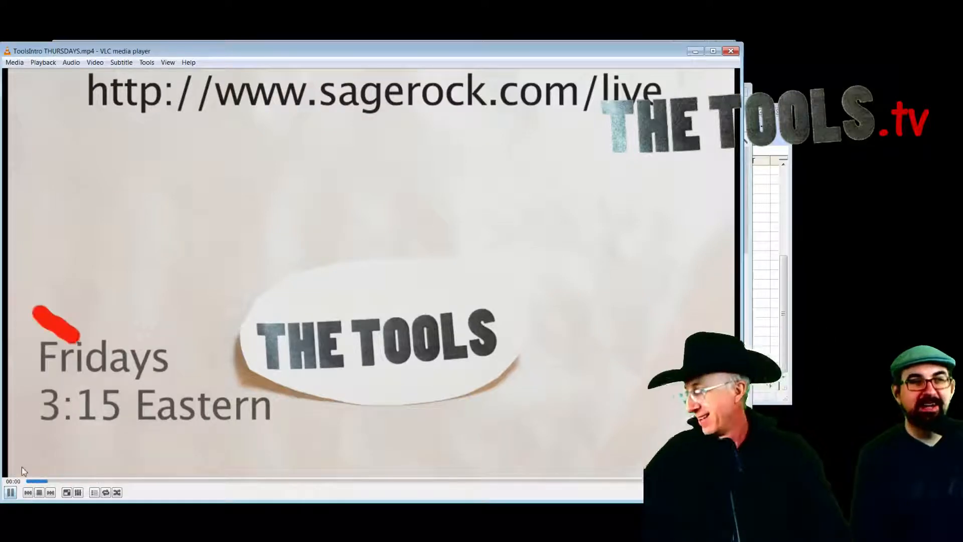